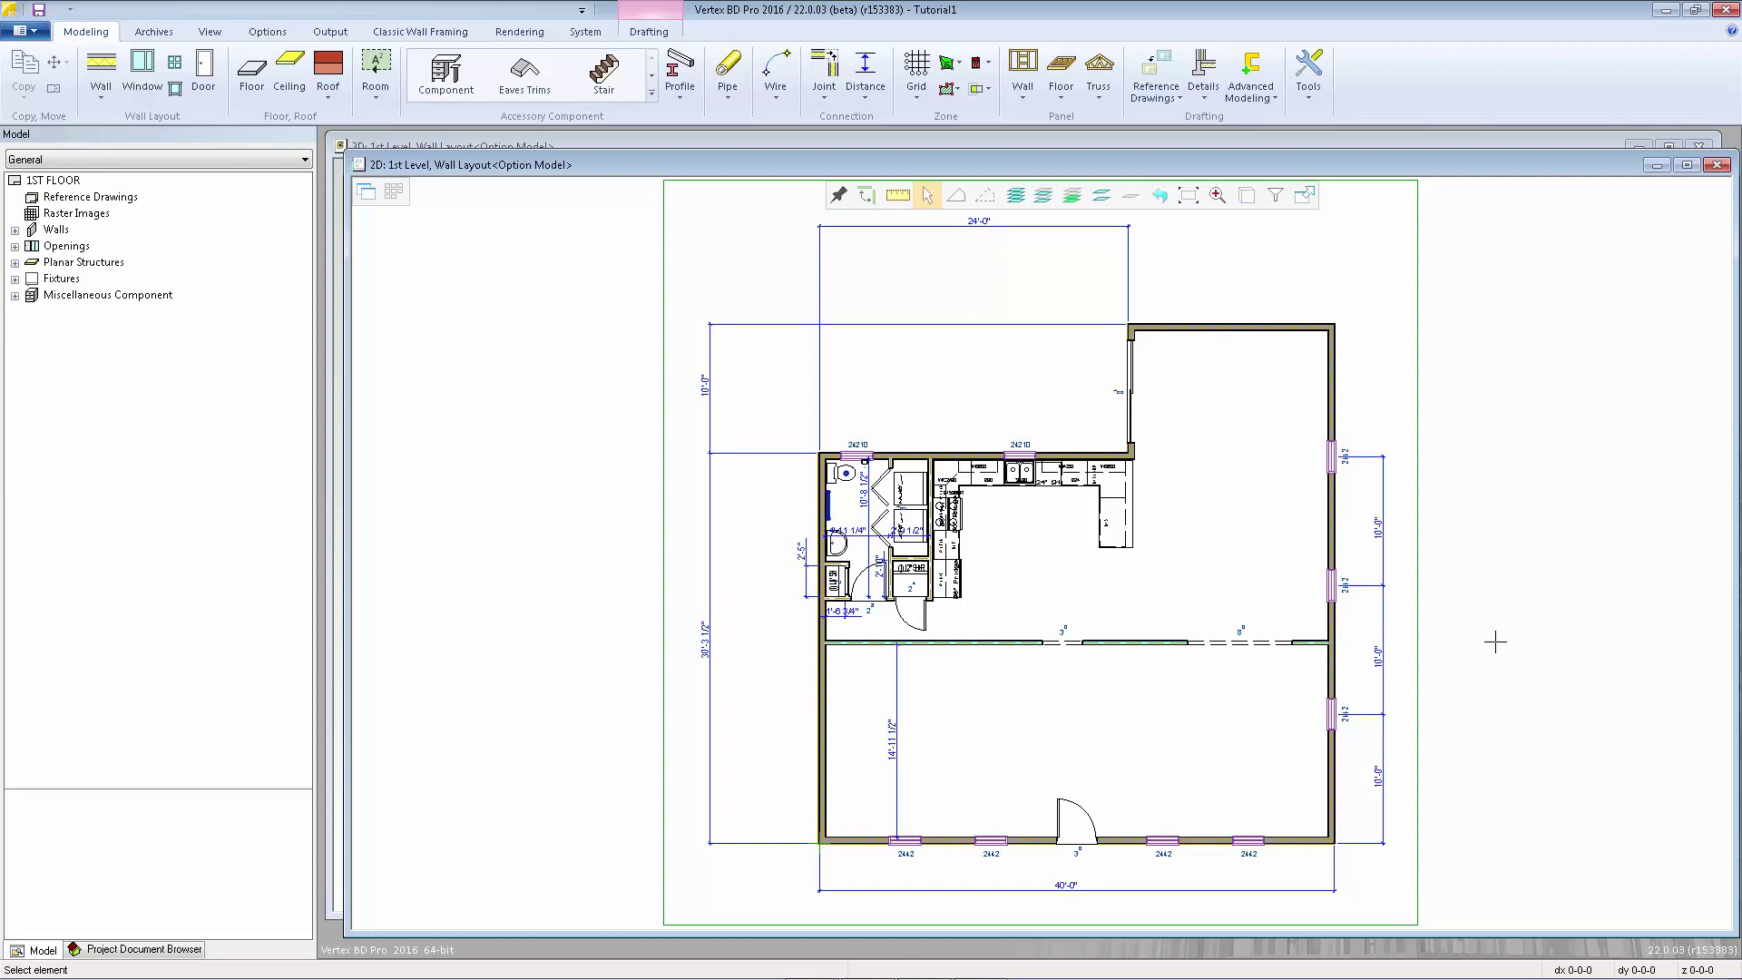
Step: Switch the drawing pane to the Basement wall layout drawing-model pair
left_click(394, 194)
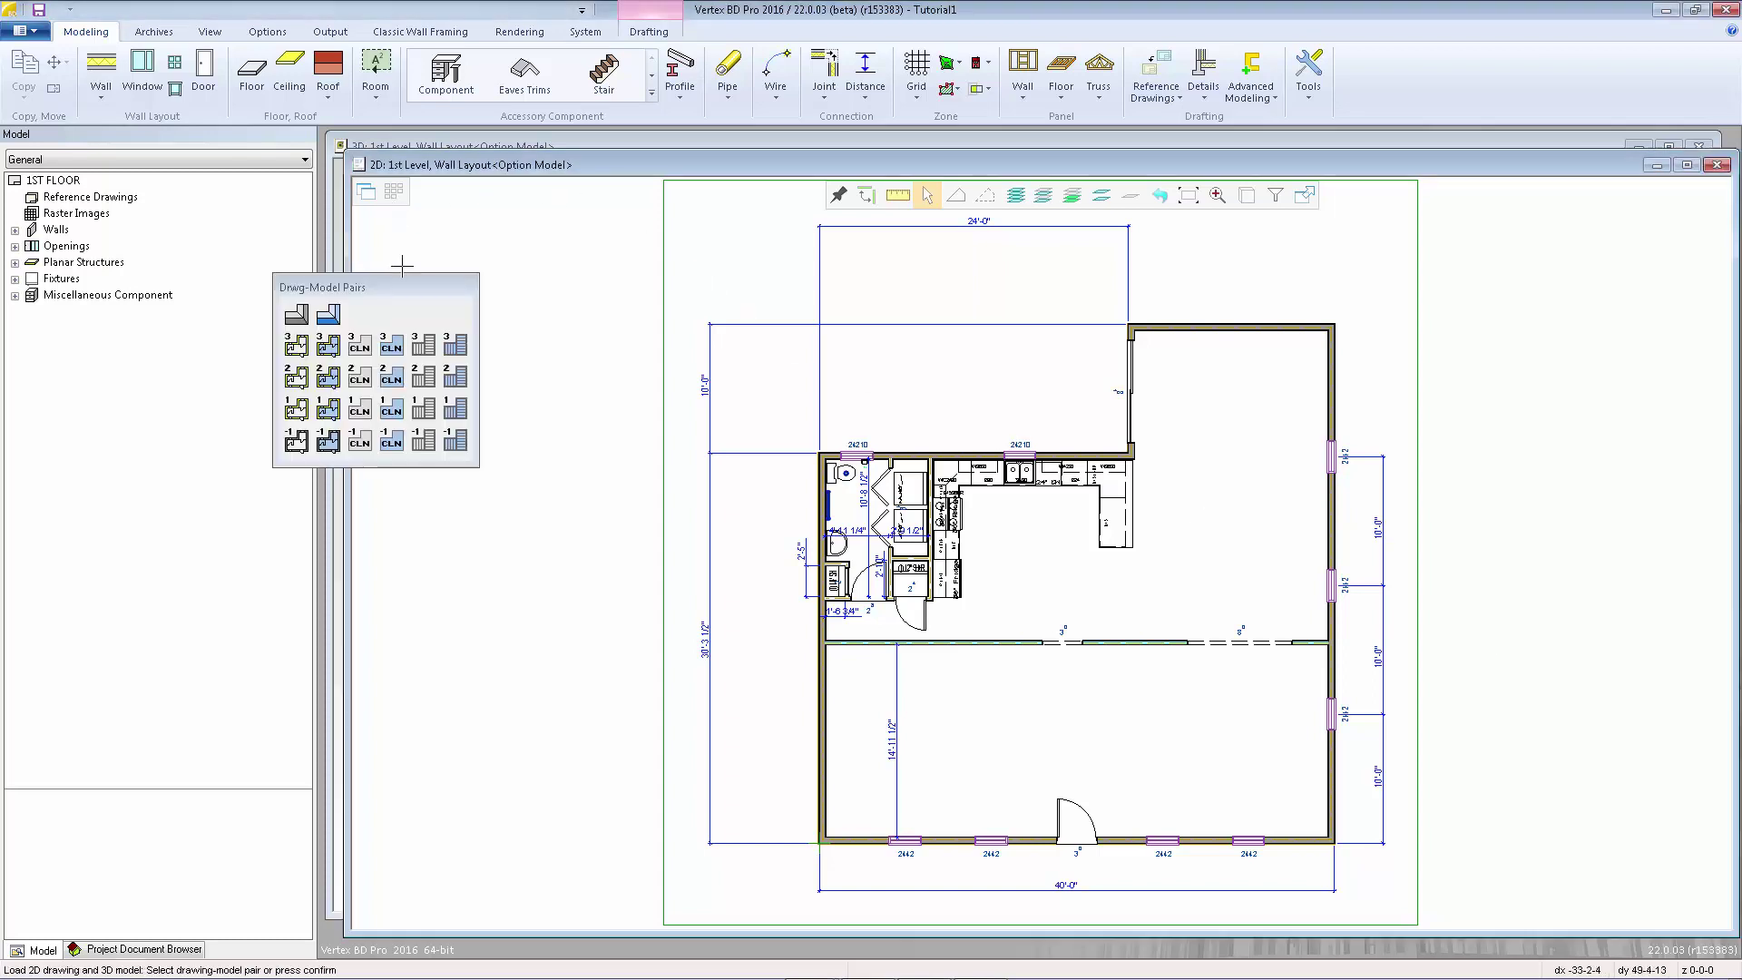
left_click(297, 443)
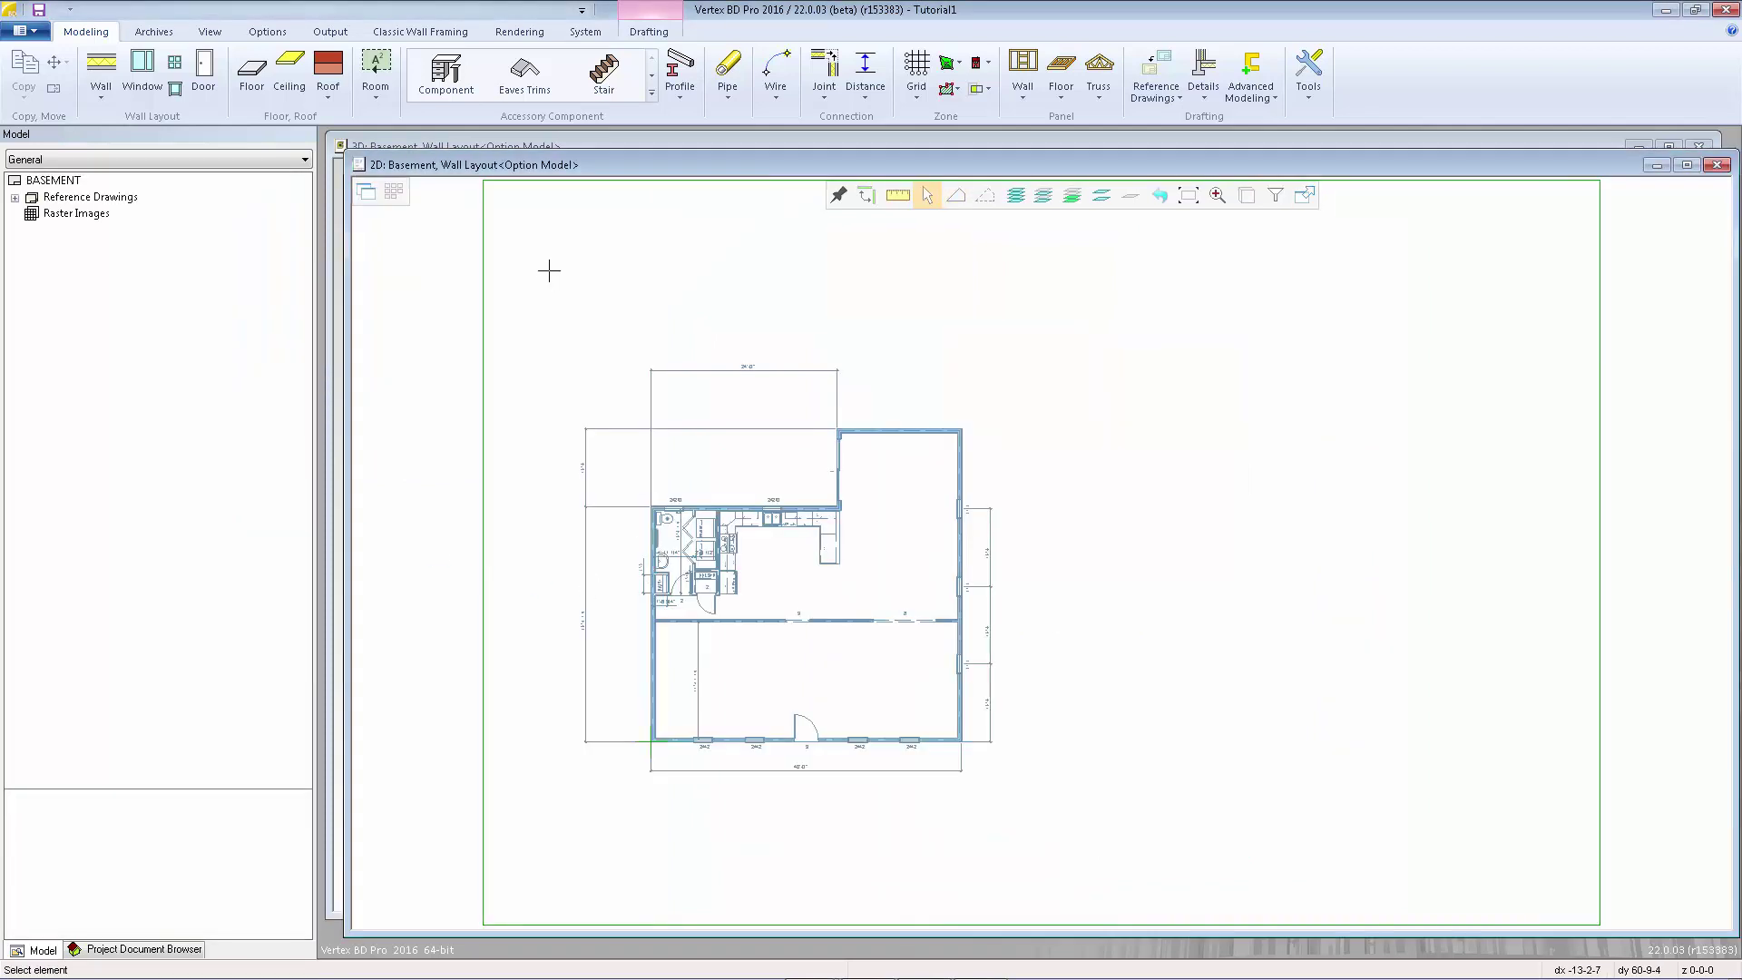
Step: Start a wall and select 10'' Poured Foundation Wall under Foundation wall > 2. Foundation-10
left_click(101, 71)
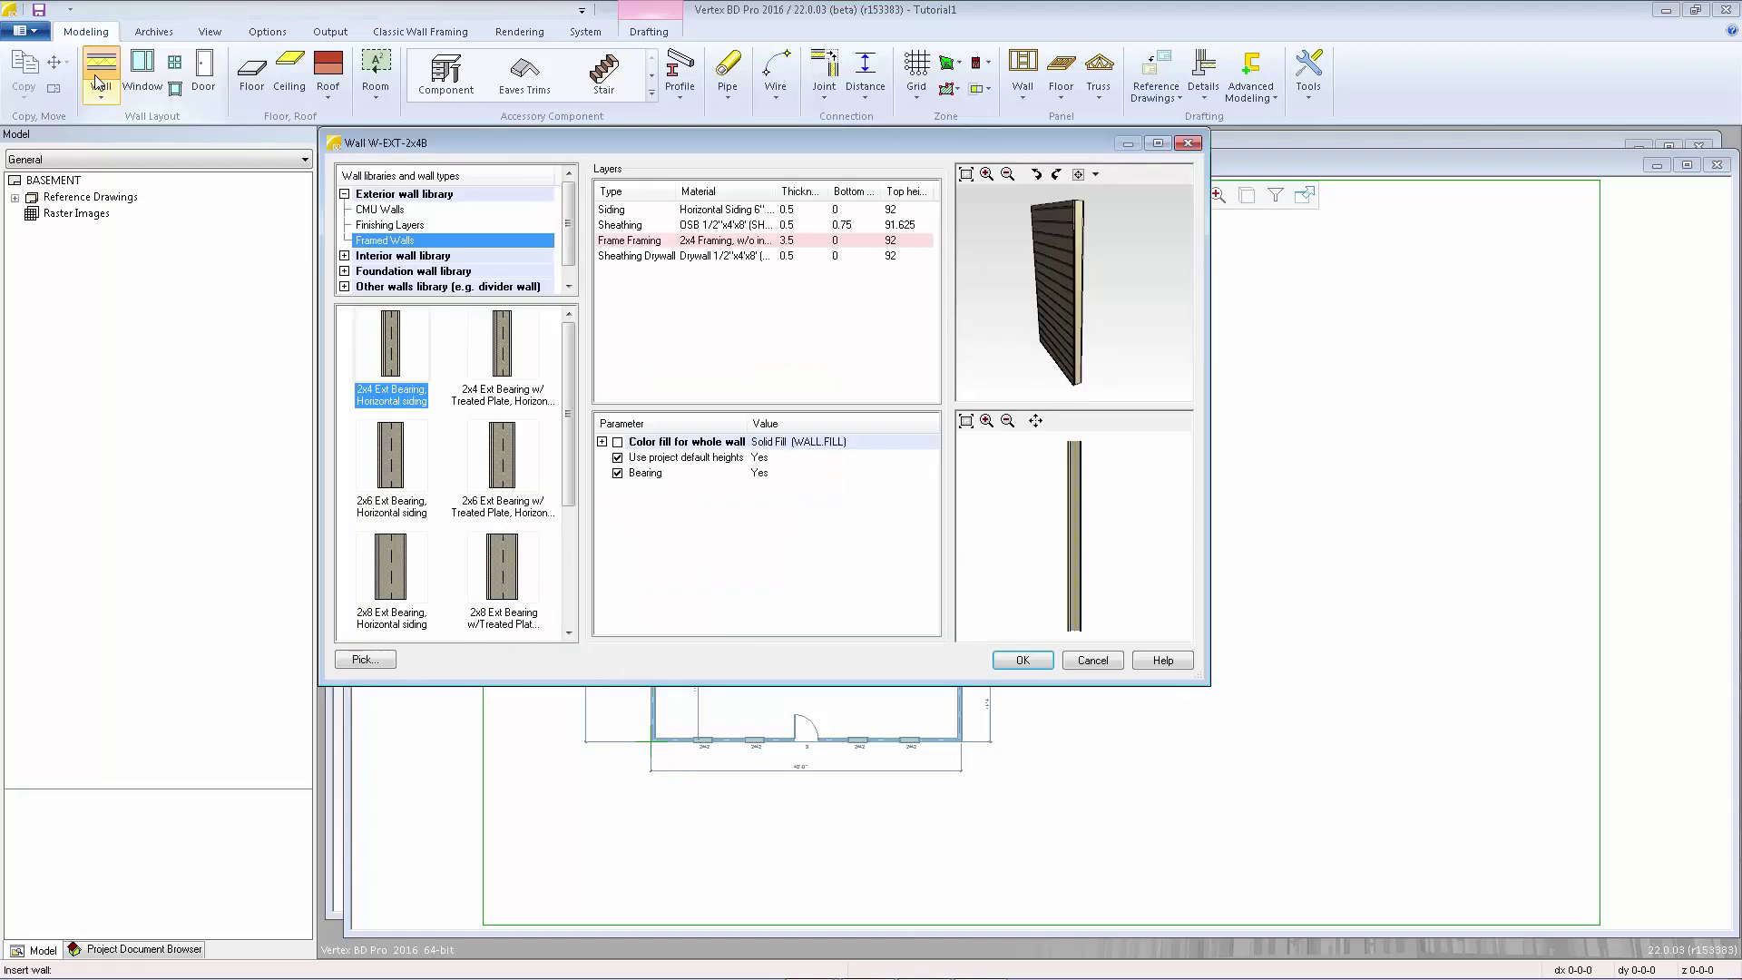
left_click(375, 271)
left_click(346, 271)
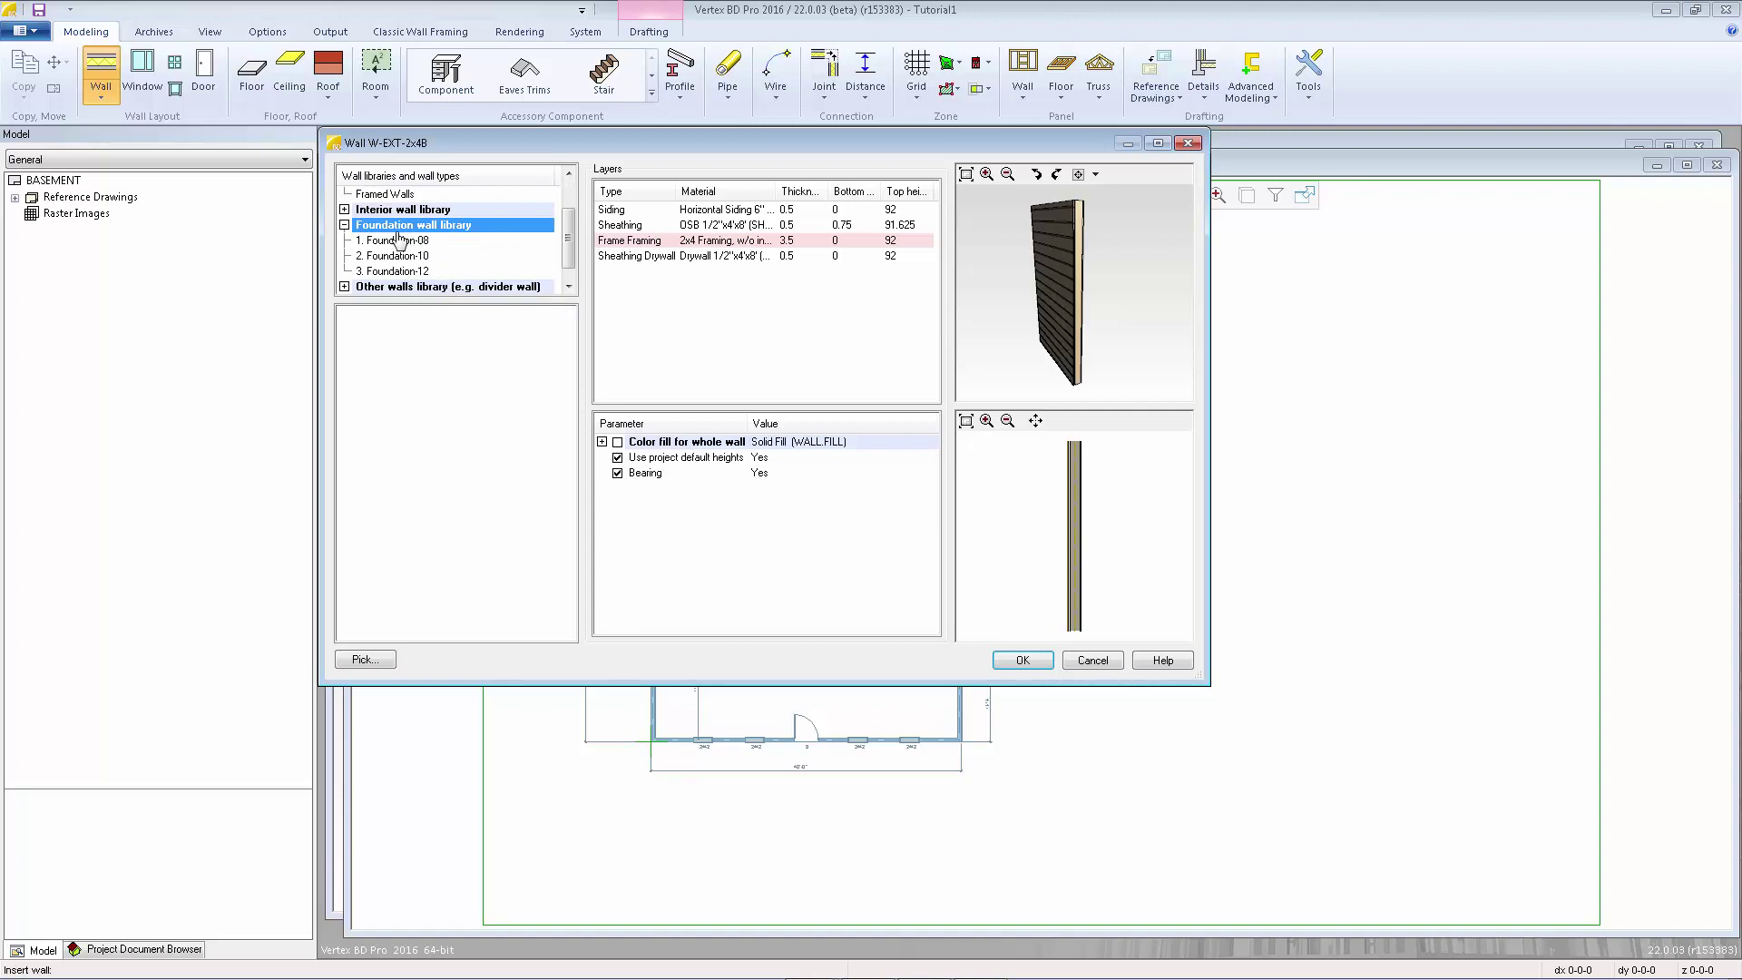
left_click(402, 258)
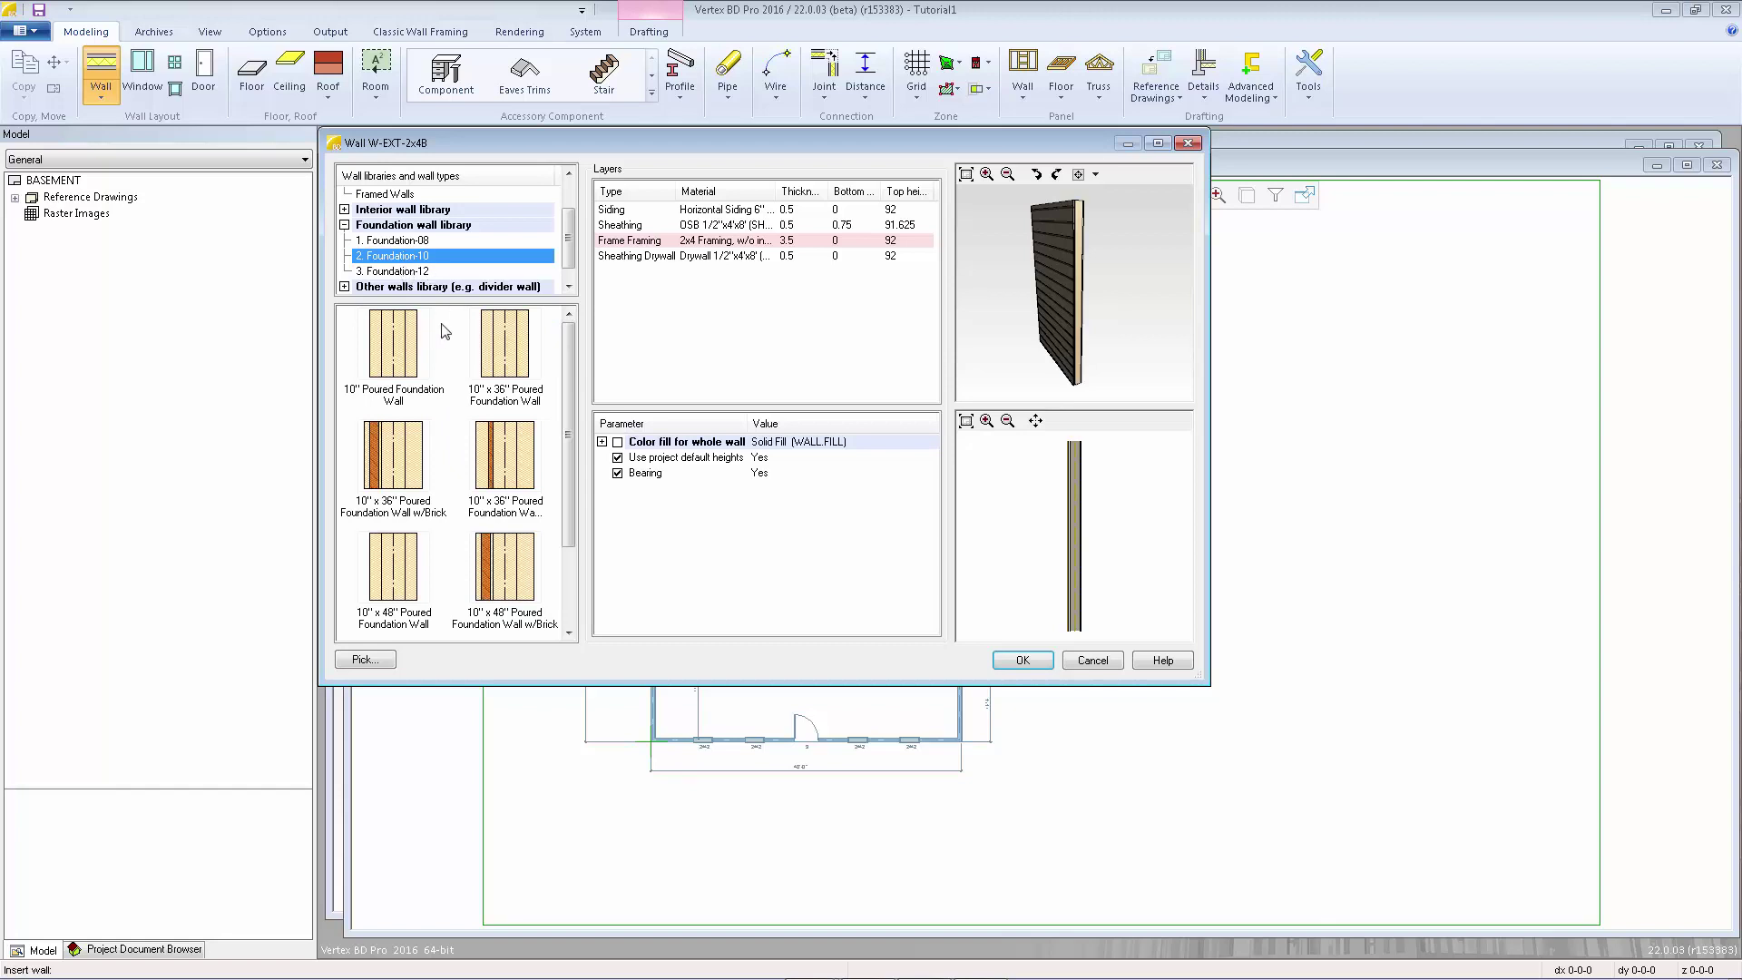
left_click(402, 349)
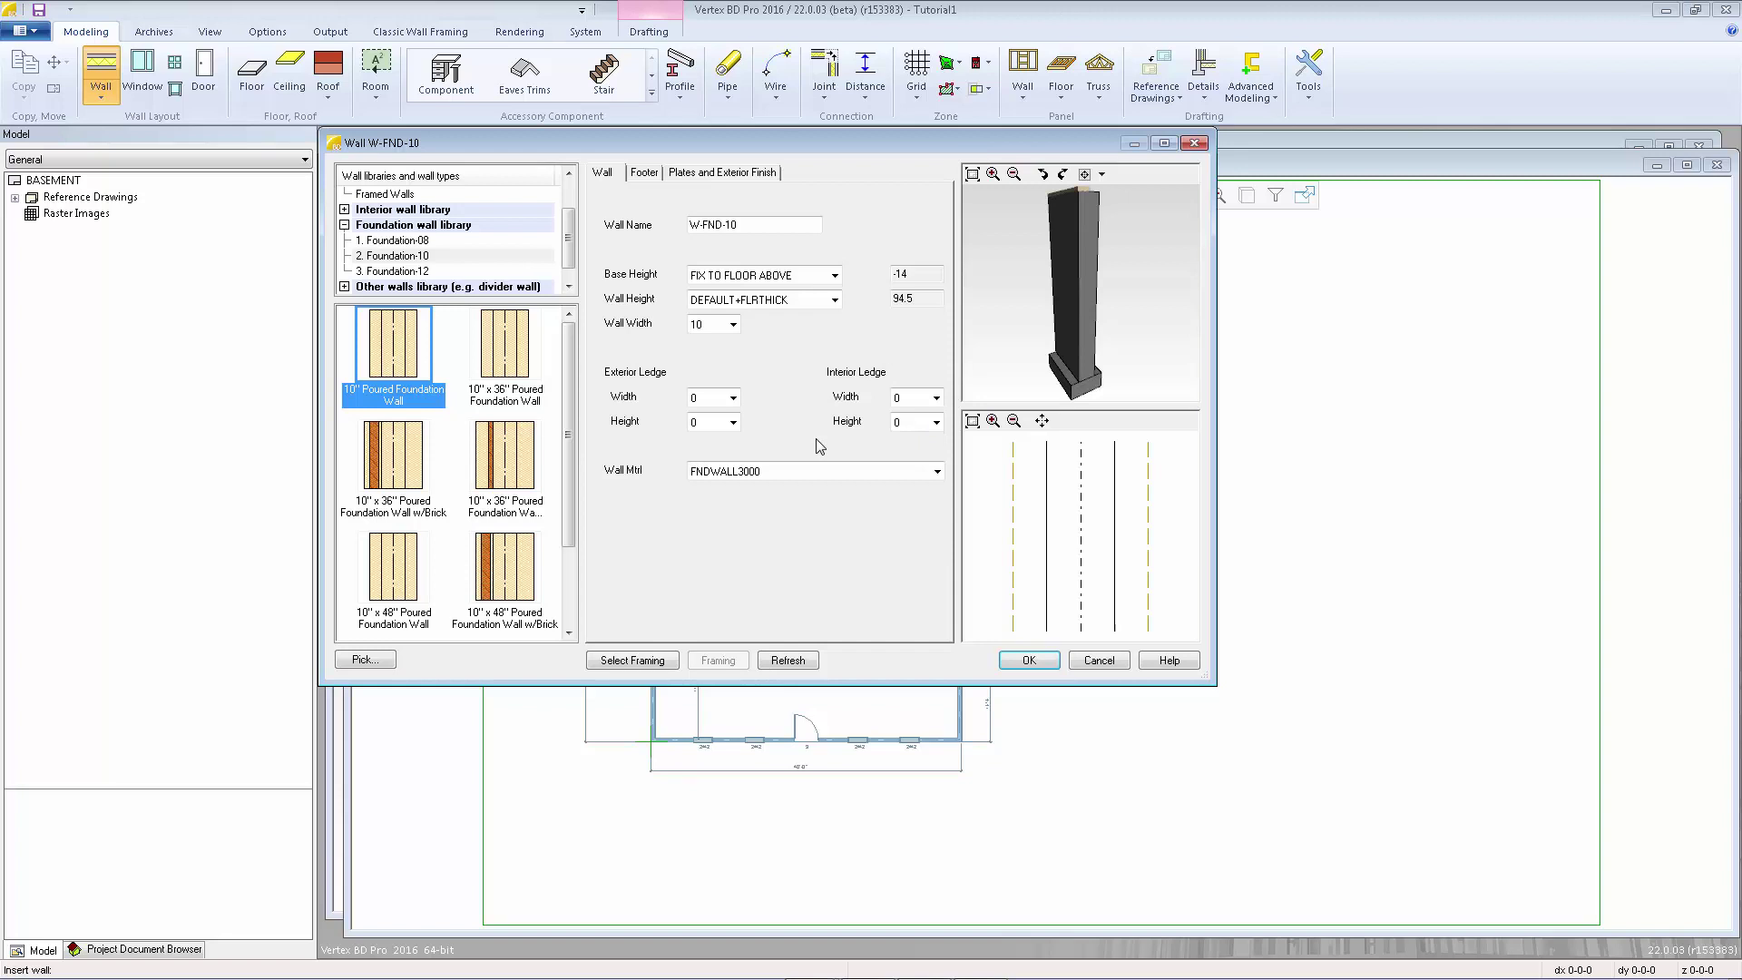
Step: Keep FNDWALL3000 as wall material, review footer and finish settings, and confirm W-FND-10
left_click(796, 471)
left_click(937, 472)
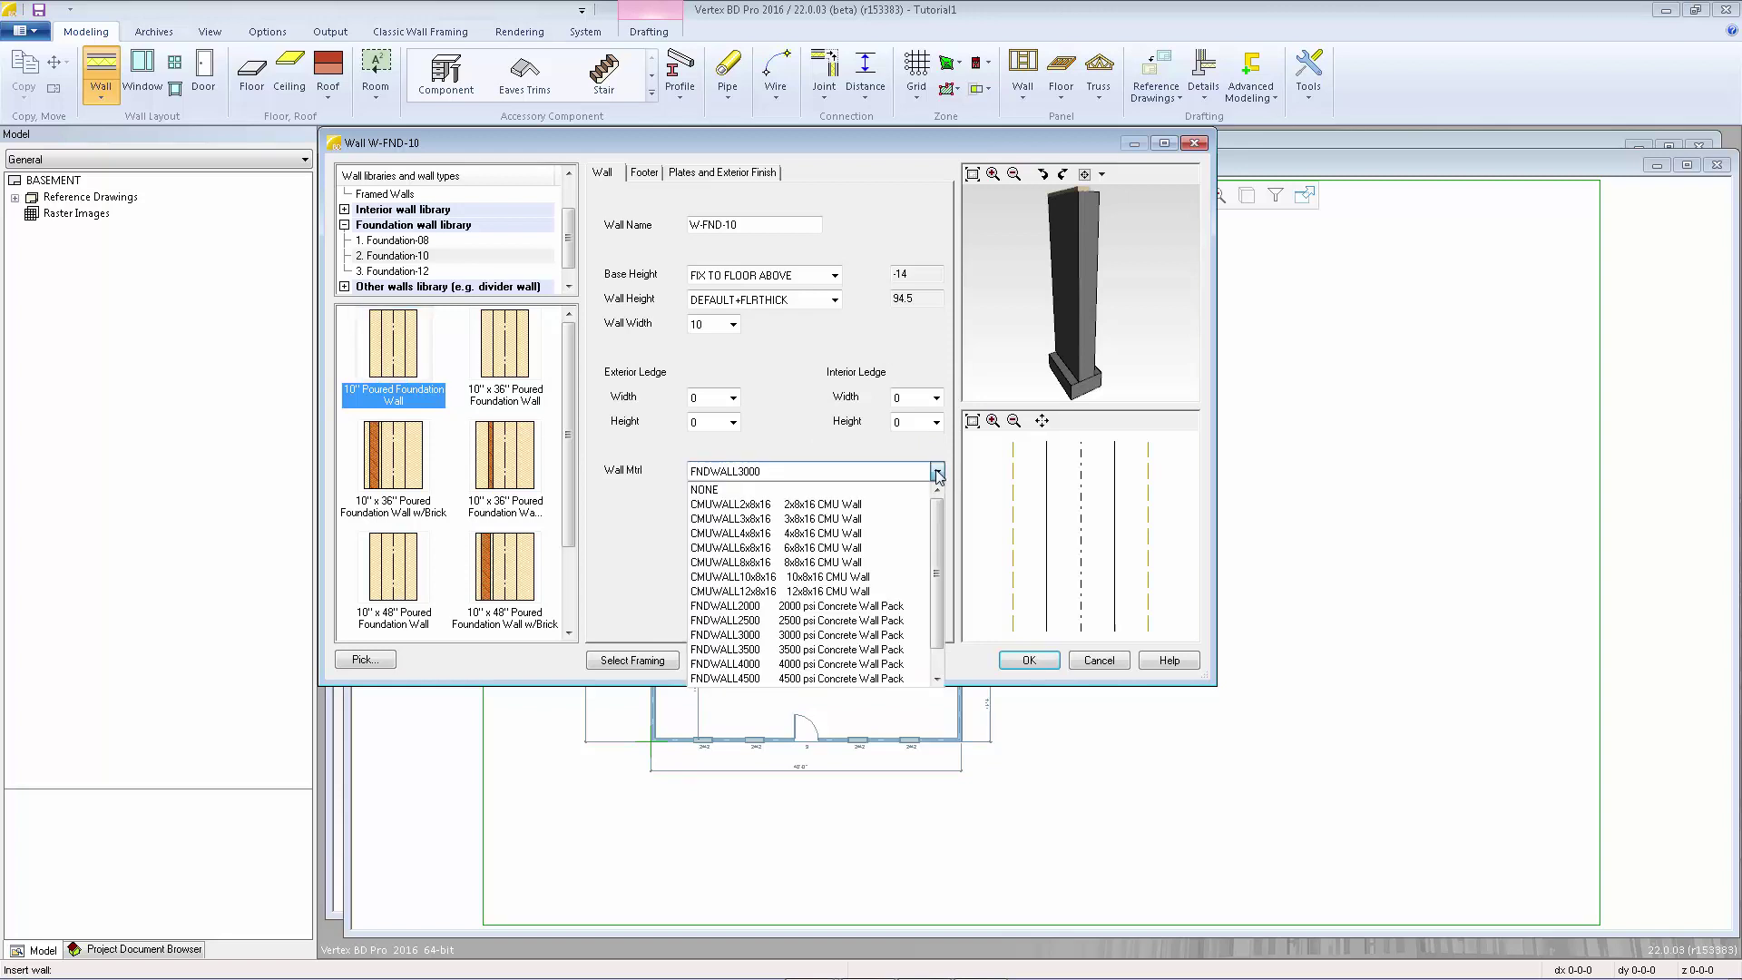
left_click(938, 473)
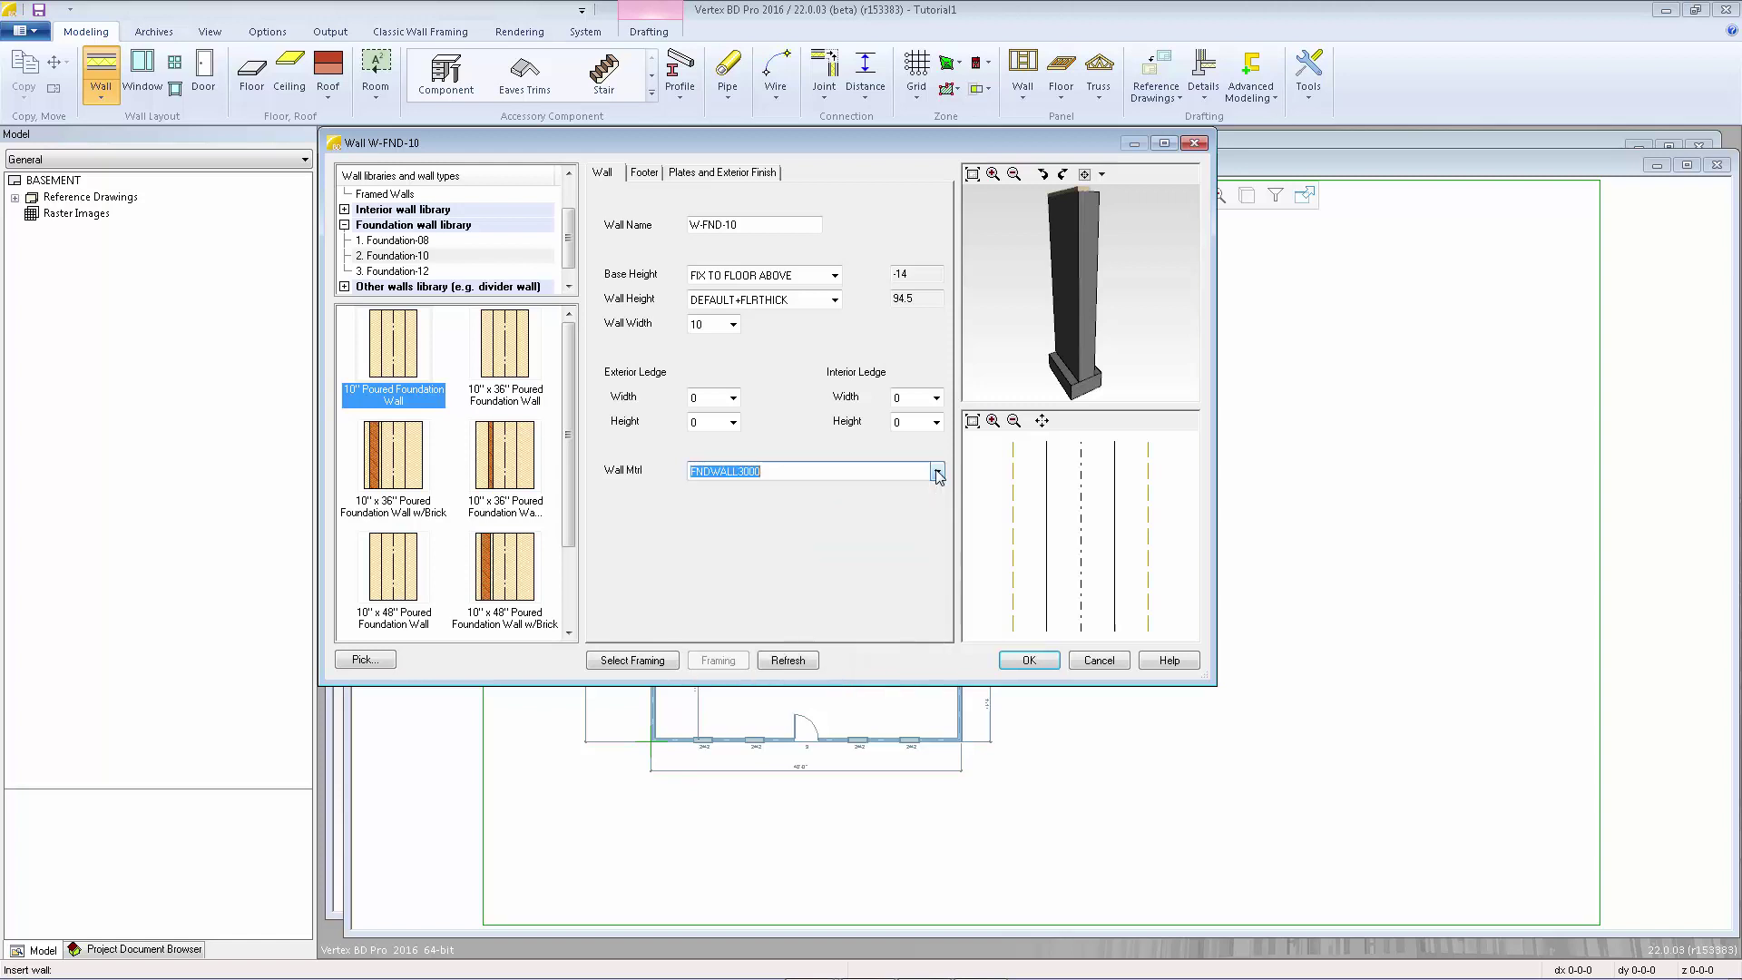
left_click(643, 171)
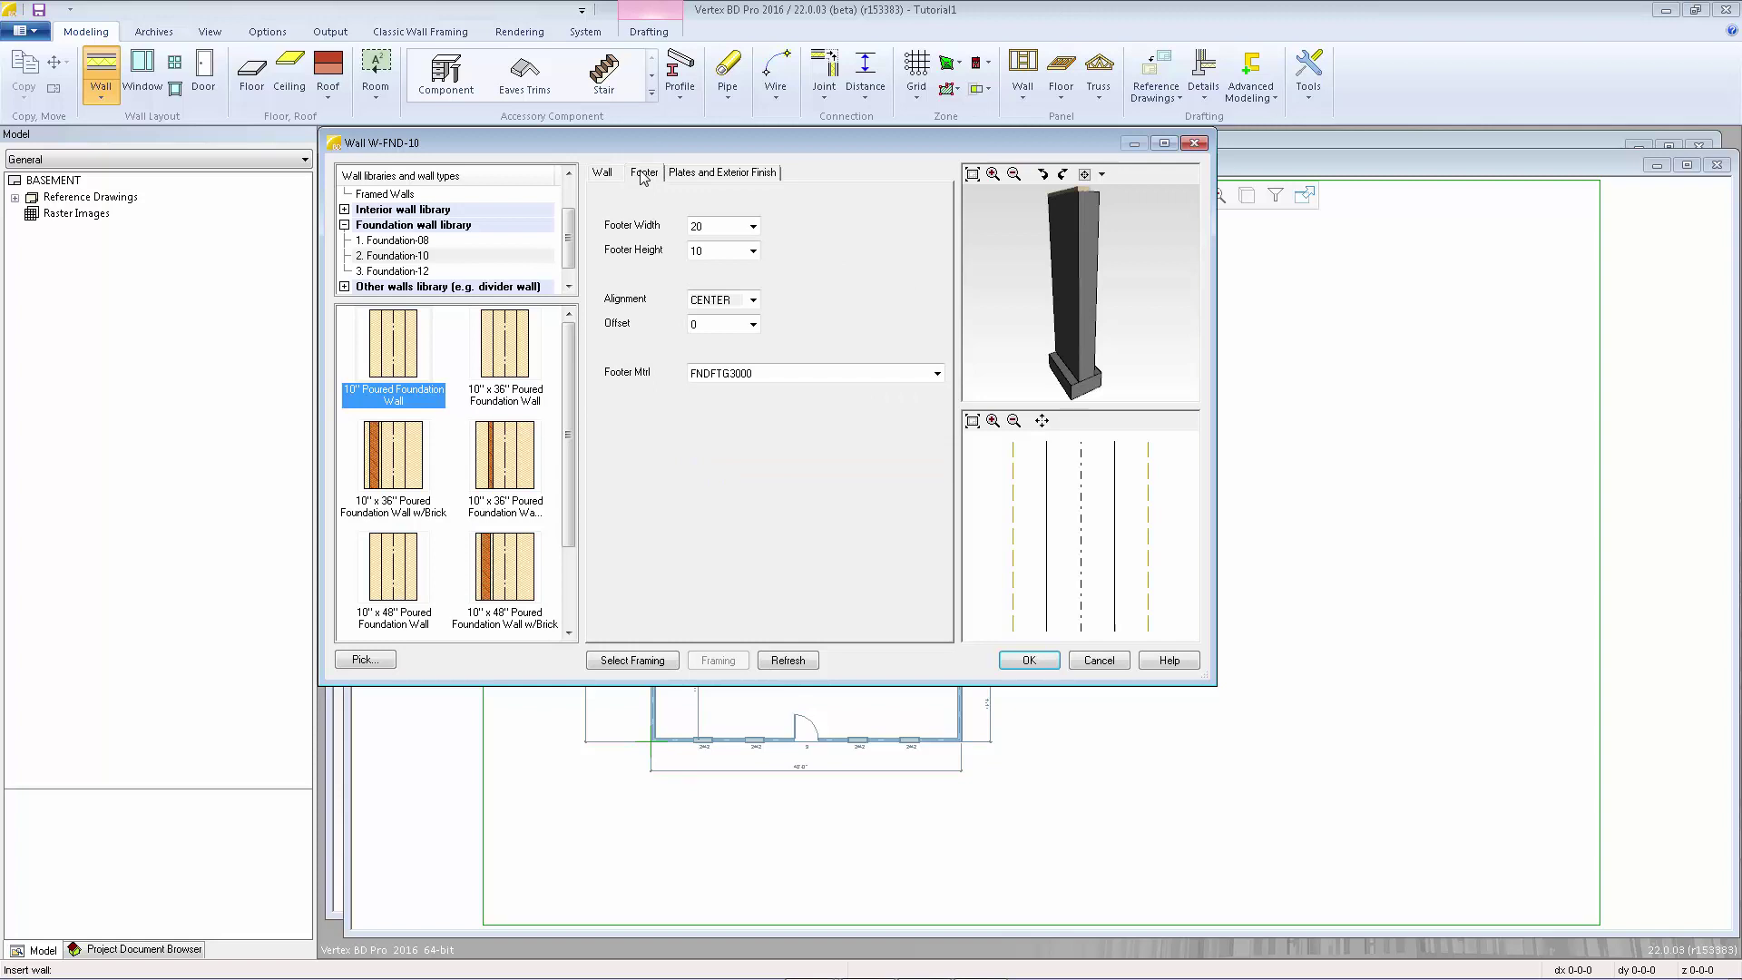
left_click(739, 181)
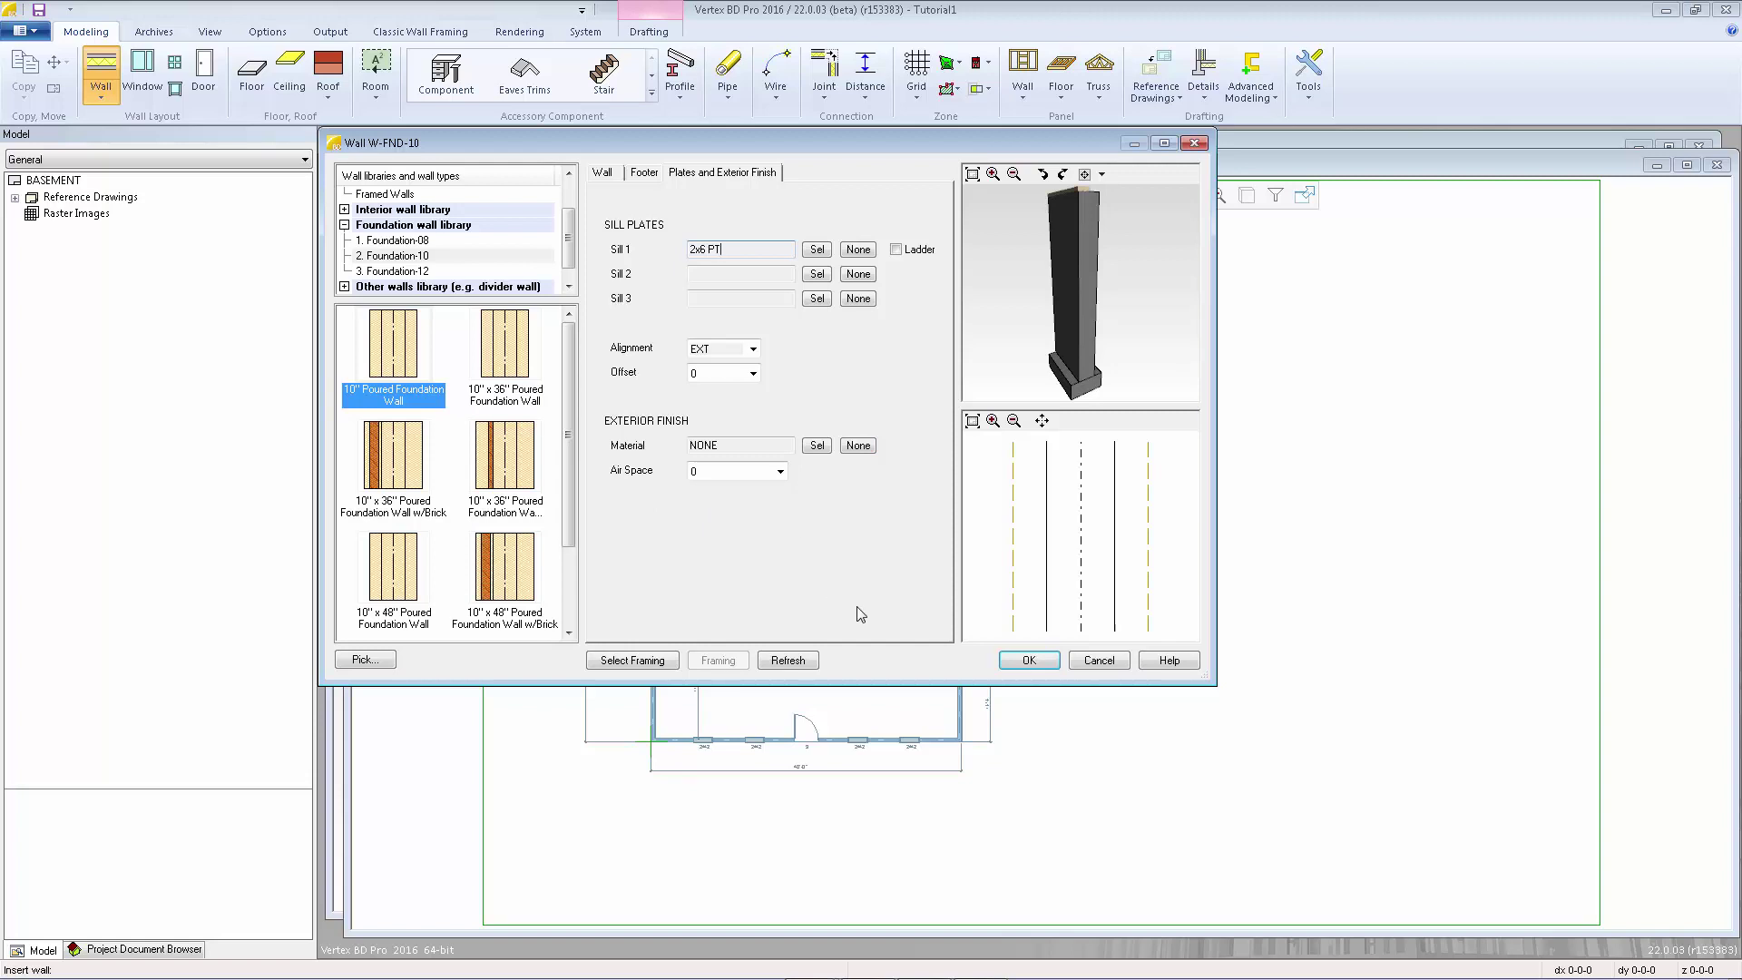
left_click(1007, 670)
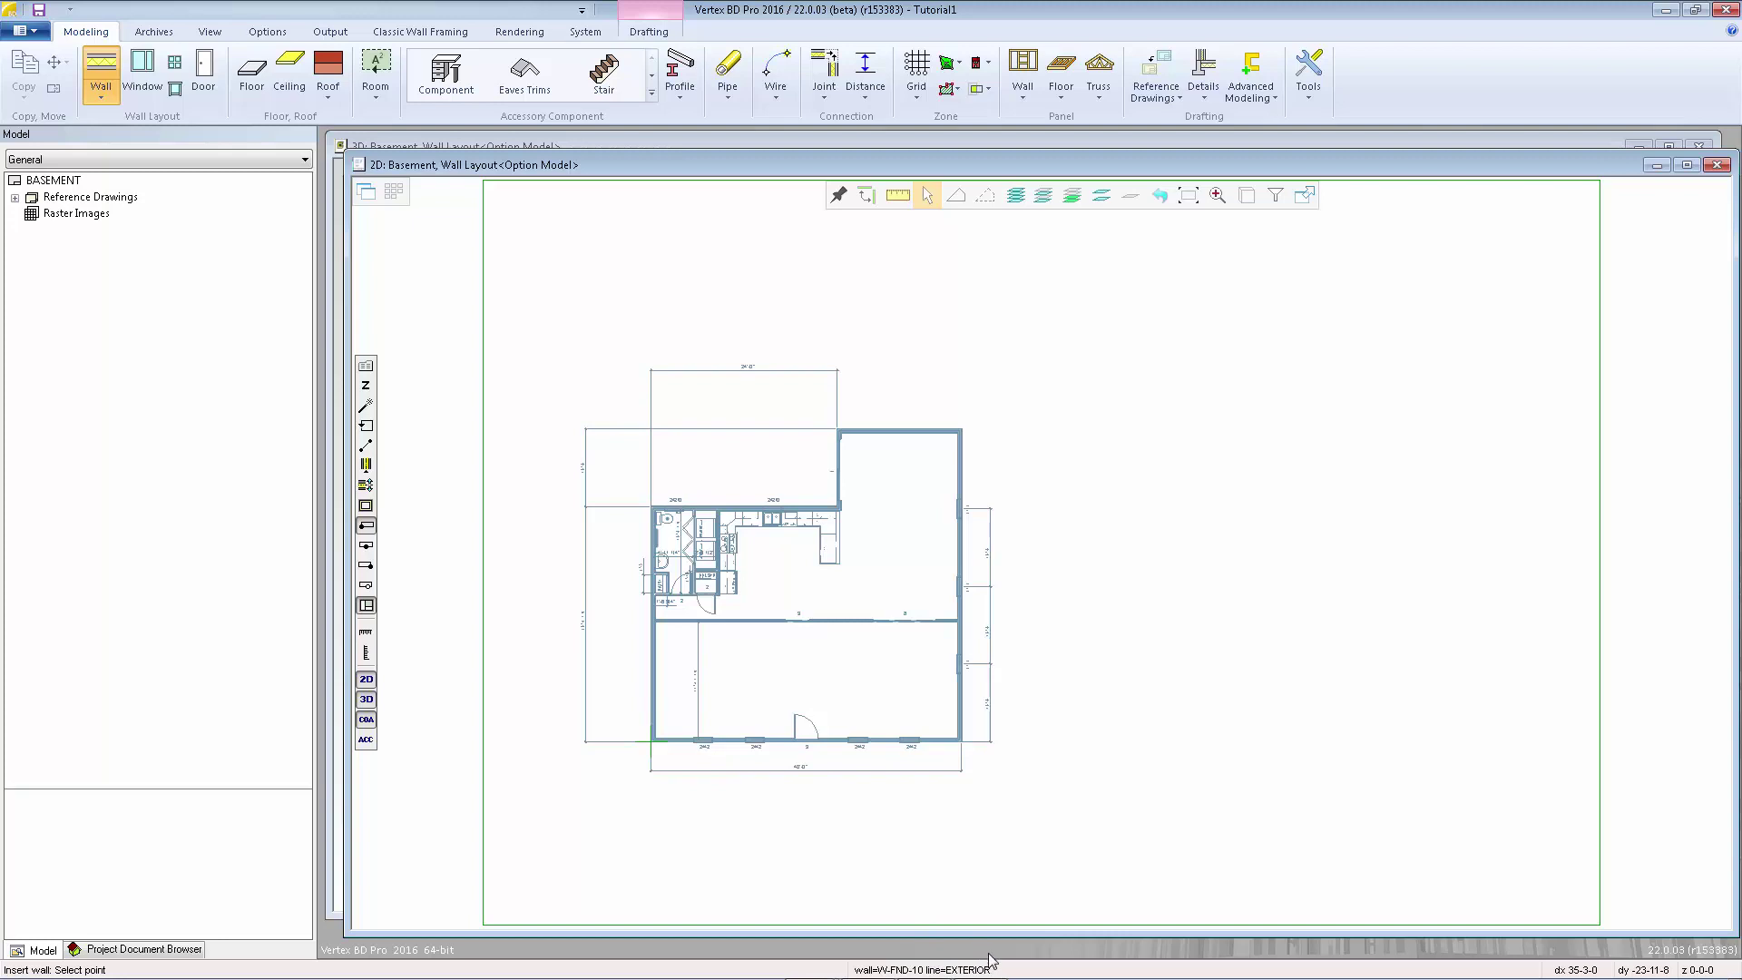
scroll(654, 746, "up", 2)
scroll(818, 613, "up", 2)
scroll(1042, 553, "up", 2)
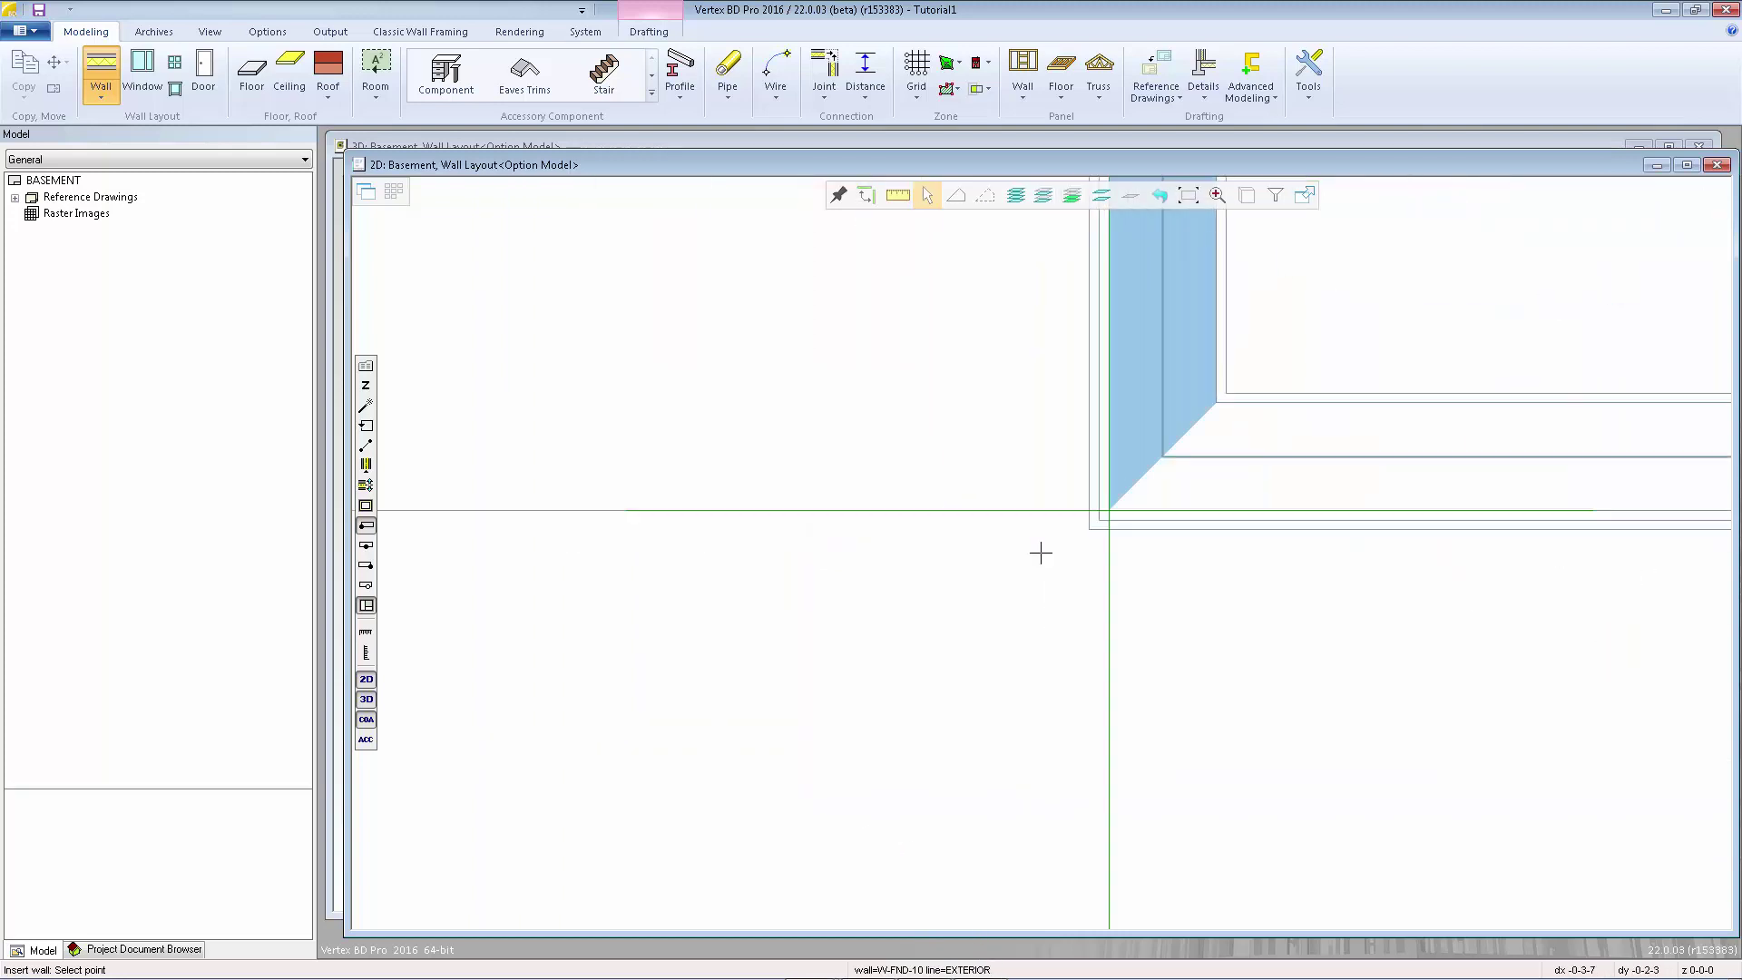
scroll(1042, 552, "down", 1)
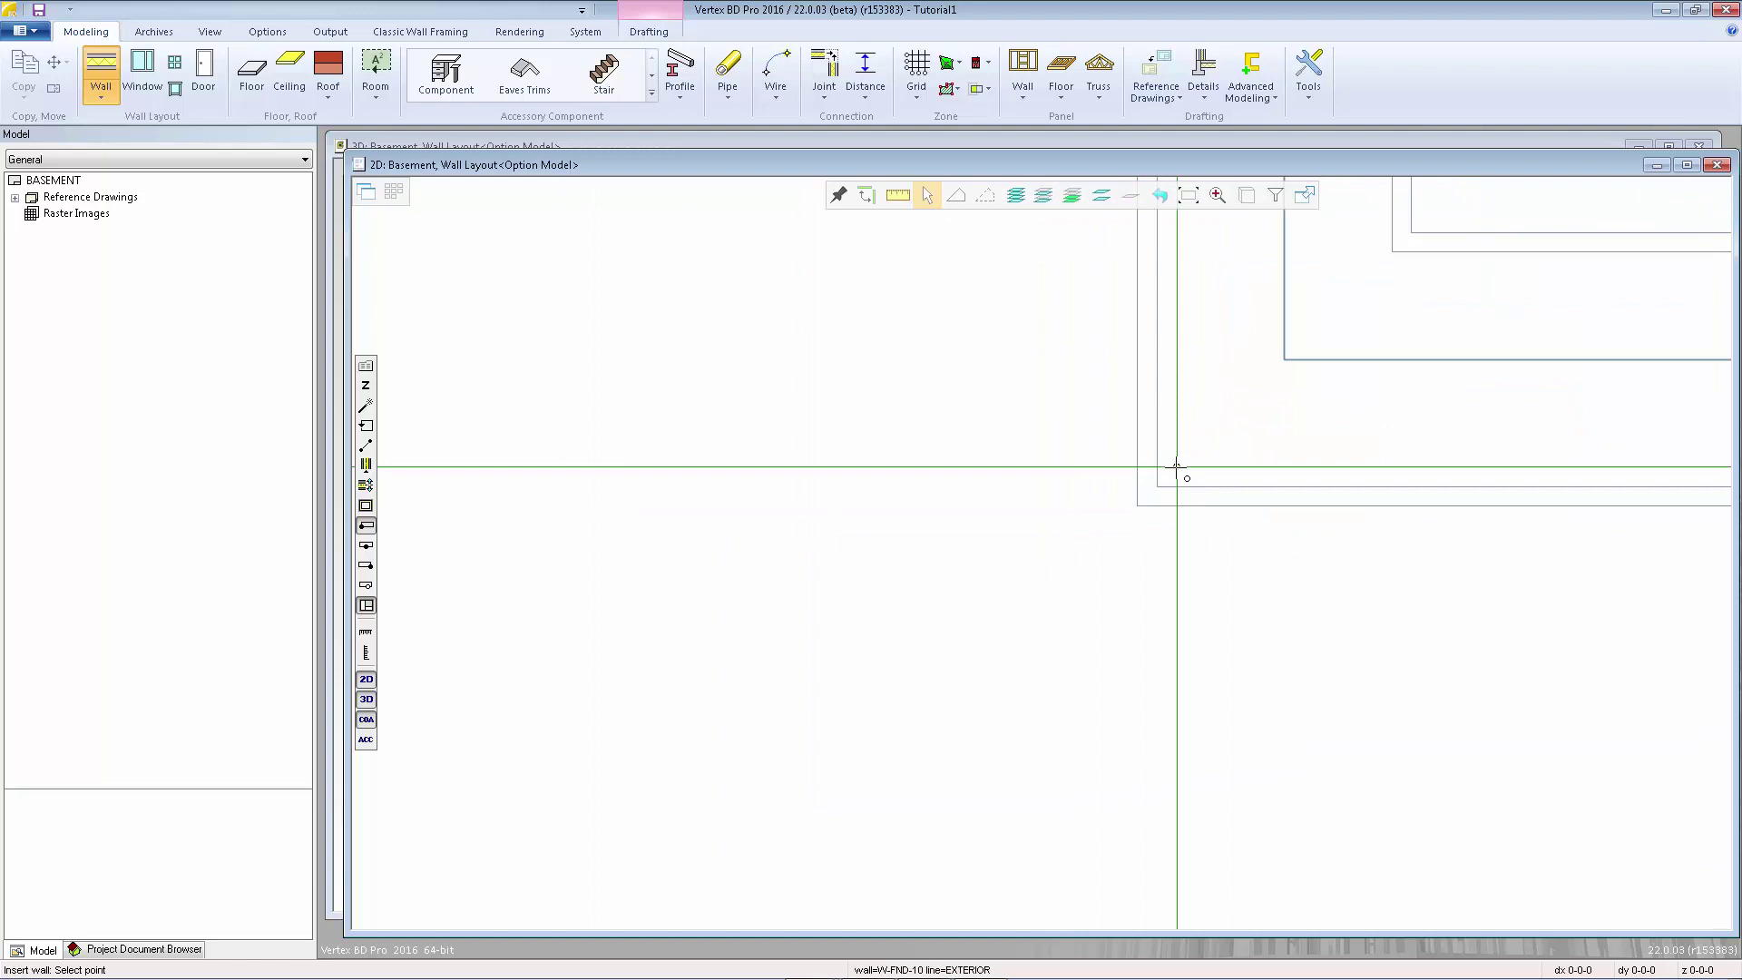
scroll(1180, 471, "down", 1)
scroll(1048, 549, "down", 1)
scroll(1047, 551, "down", 1)
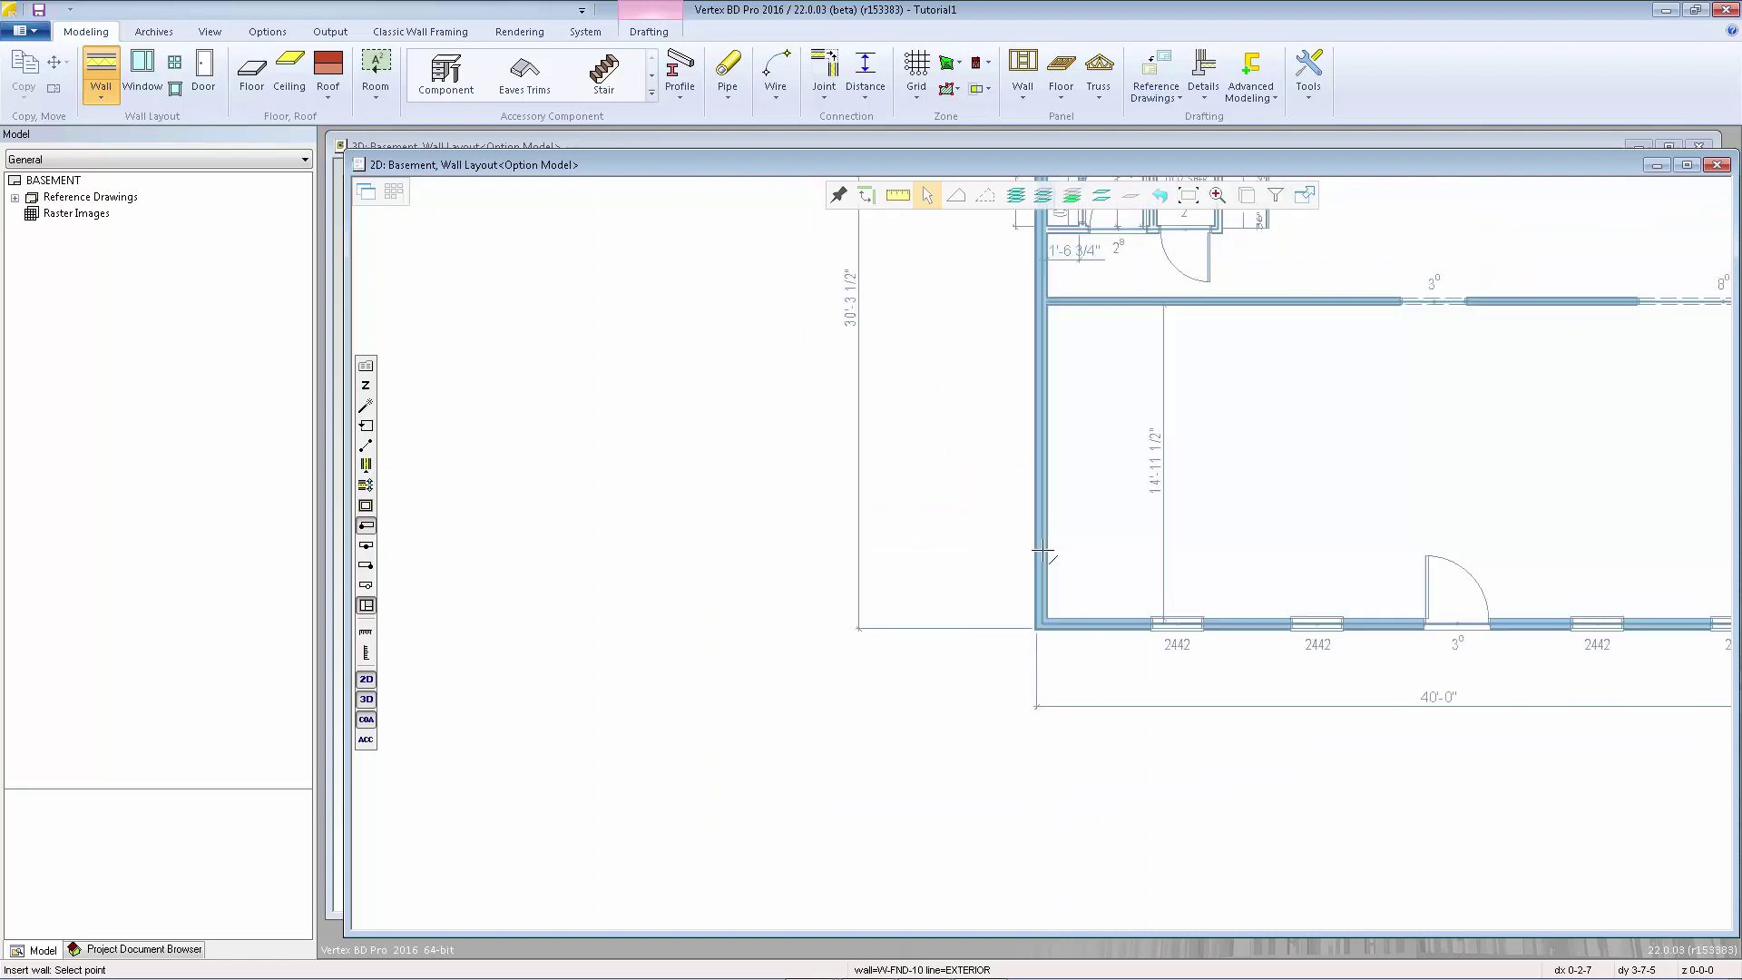
scroll(1048, 550, "down", 1)
scroll(1048, 550, "down", 1)
scroll(1047, 550, "up", 2)
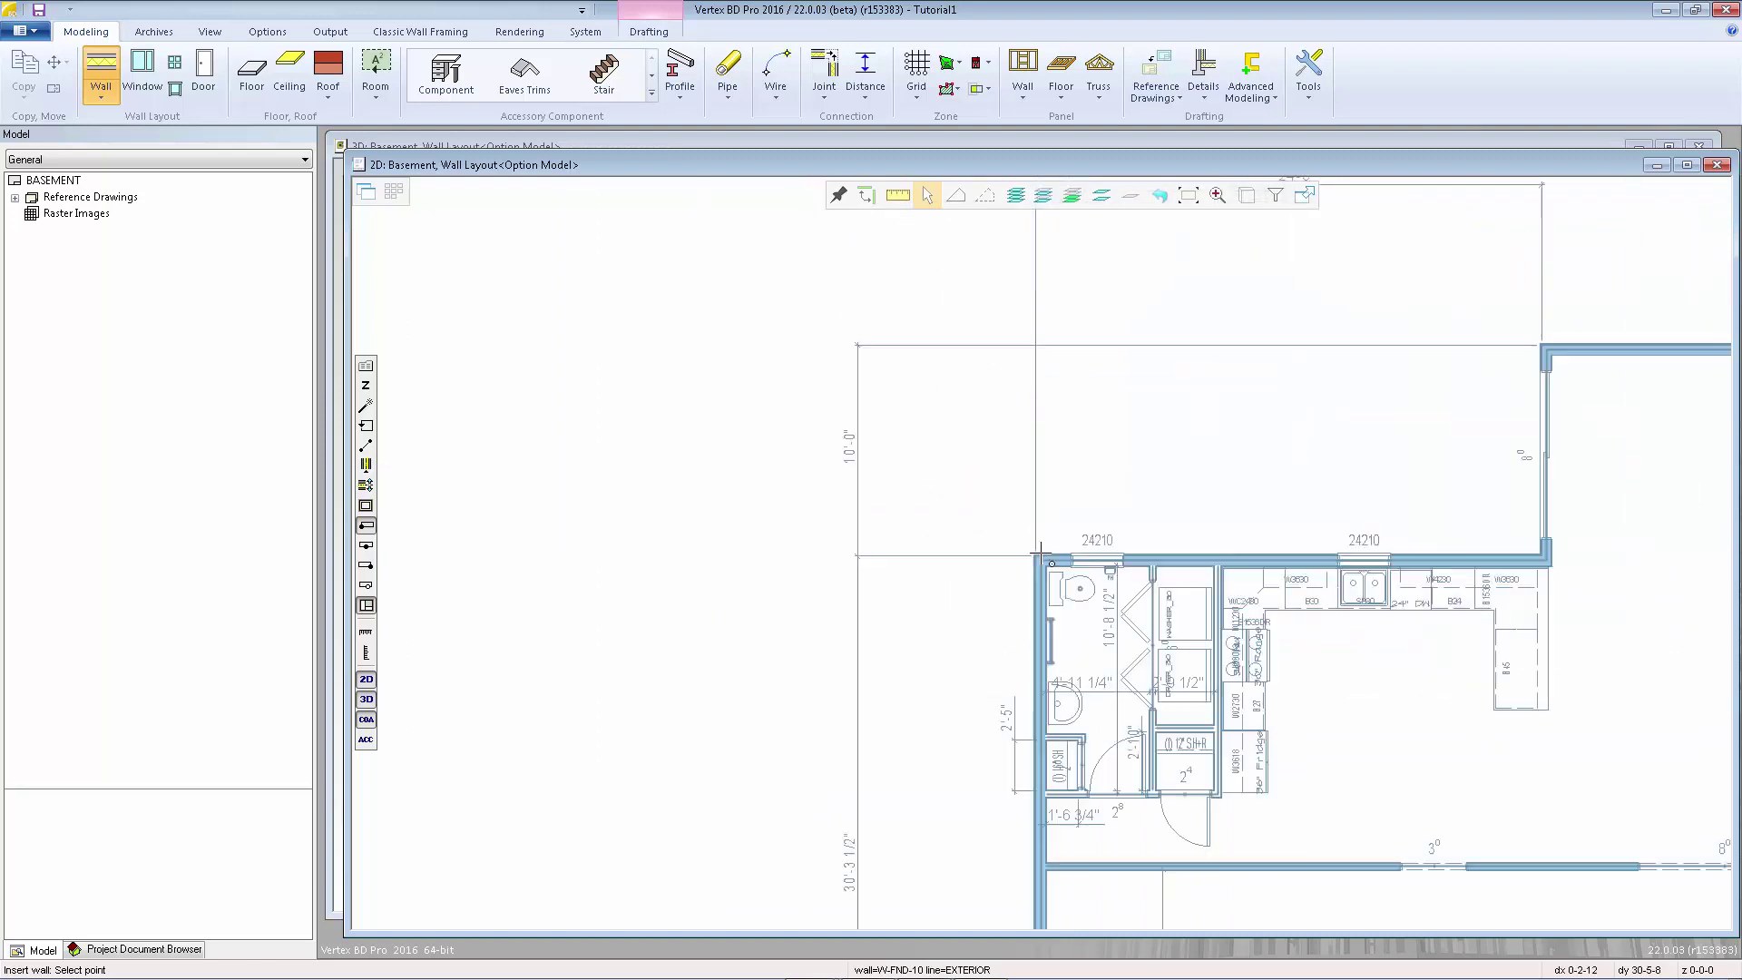
scroll(1042, 553, "up", 3)
scroll(1040, 552, "down", 2)
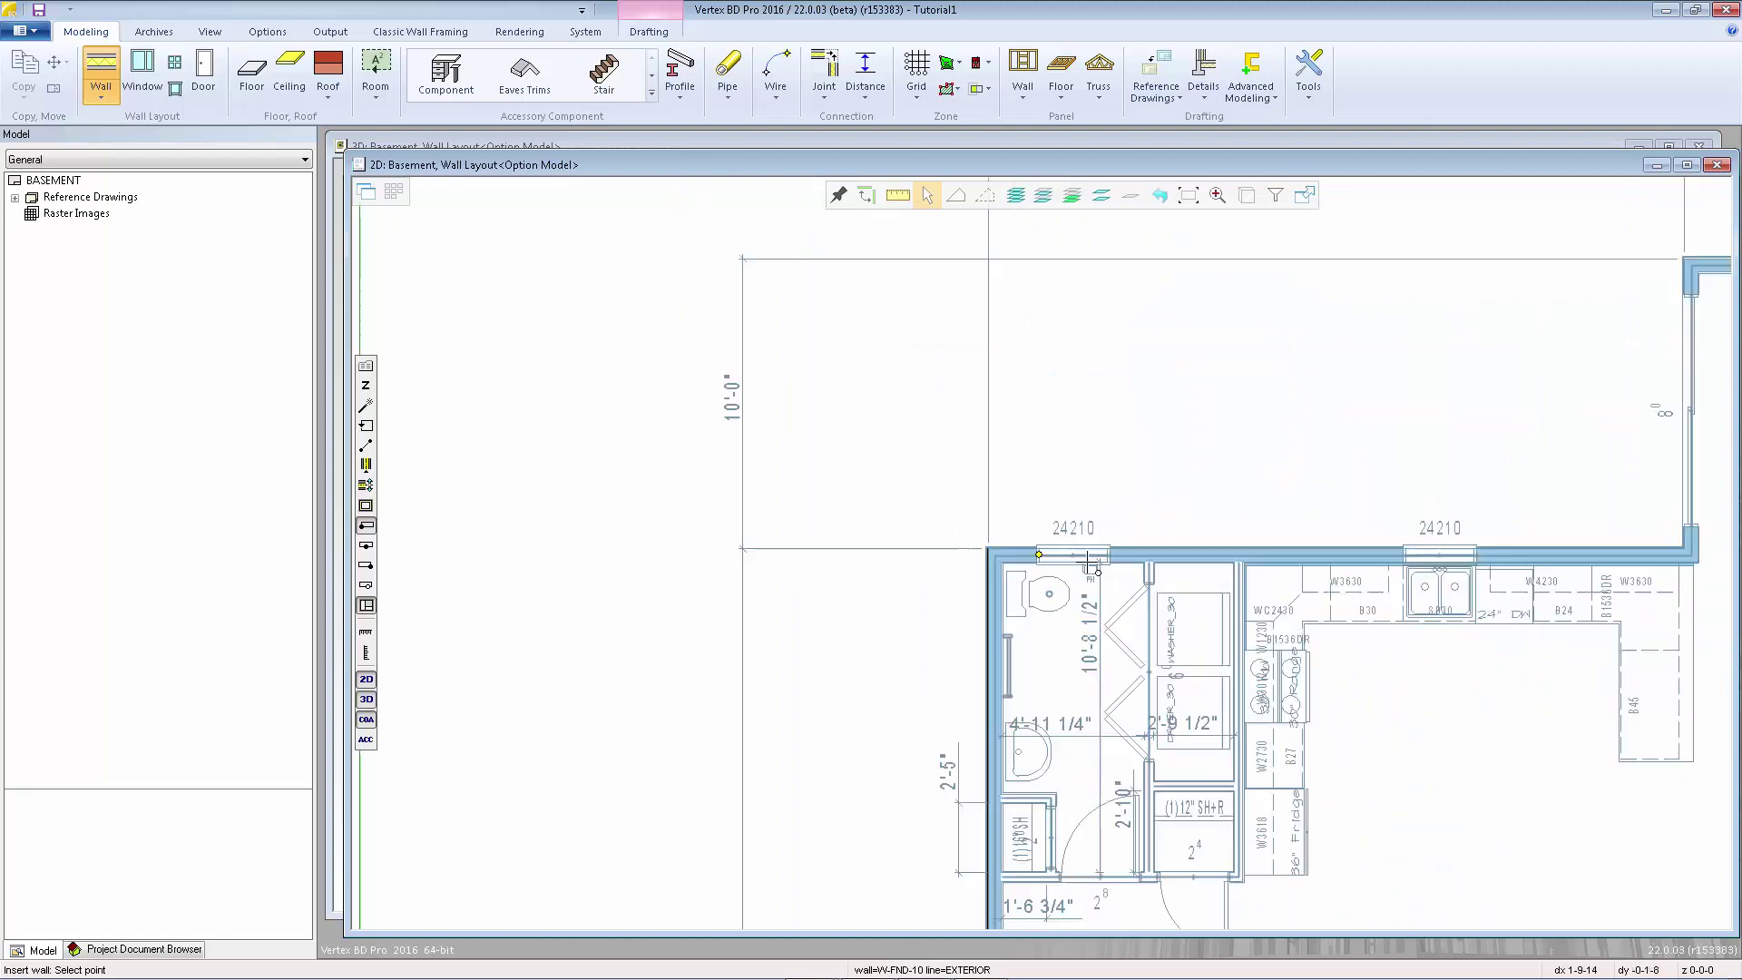
scroll(990, 544, "up", 3)
scroll(990, 530, "up", 2)
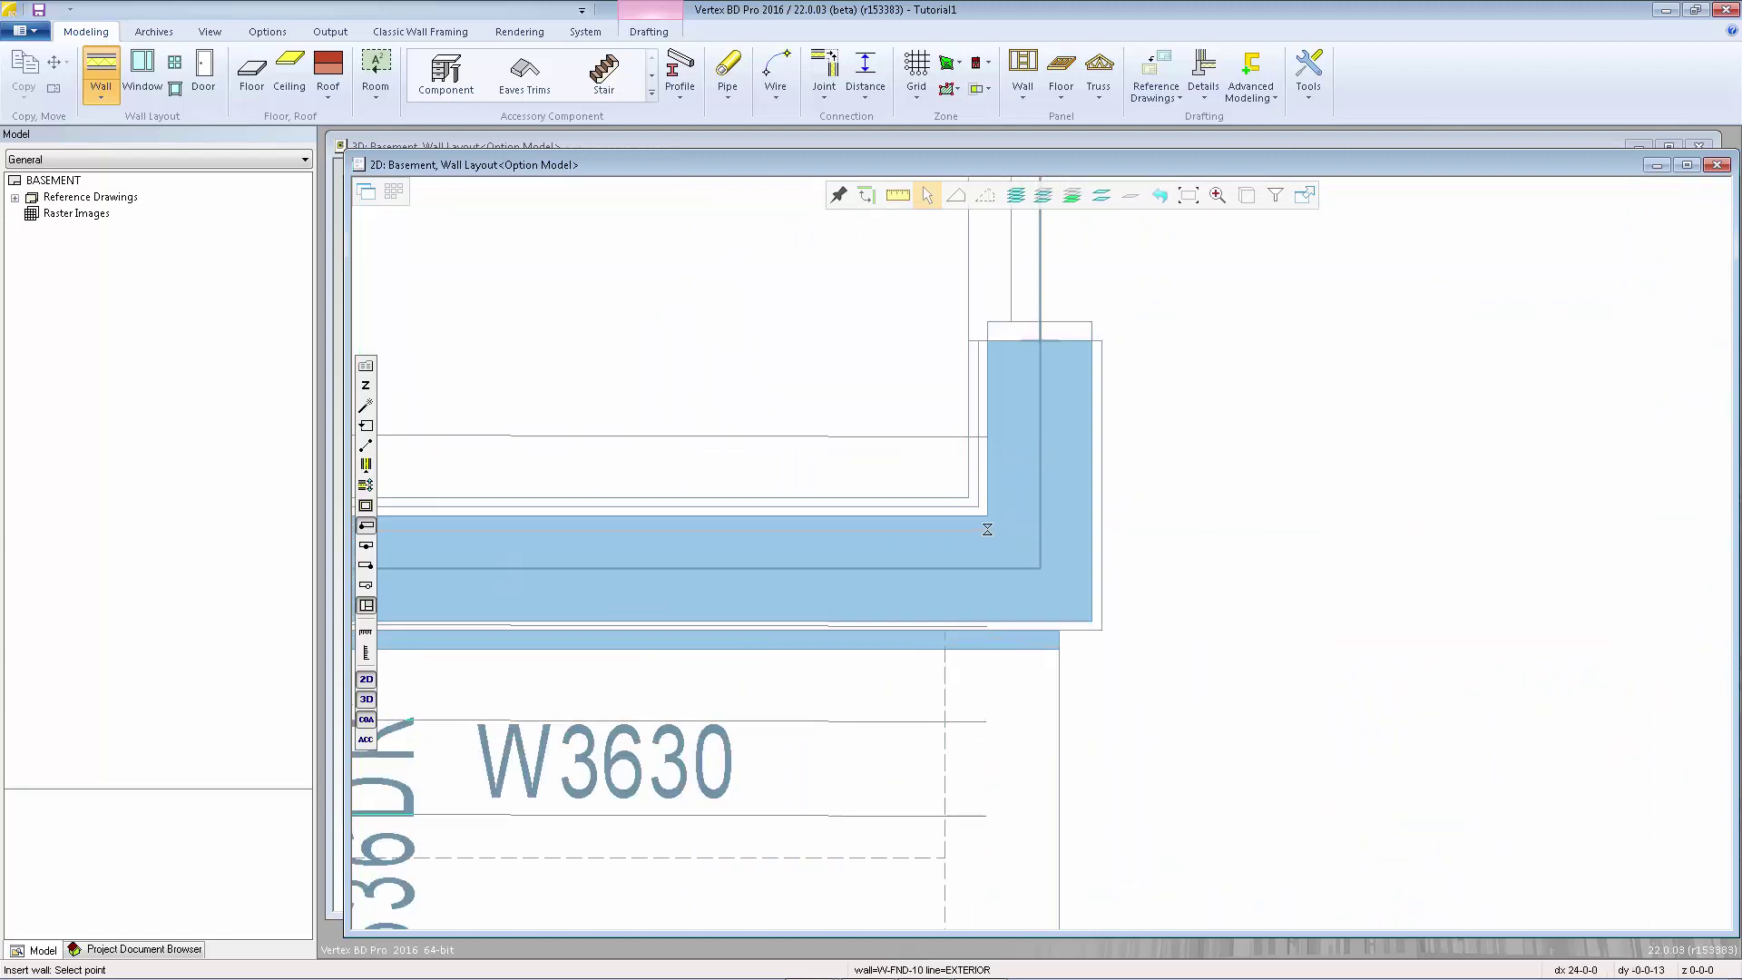
scroll(990, 518, "down", 2)
scroll(1041, 504, "down", 2)
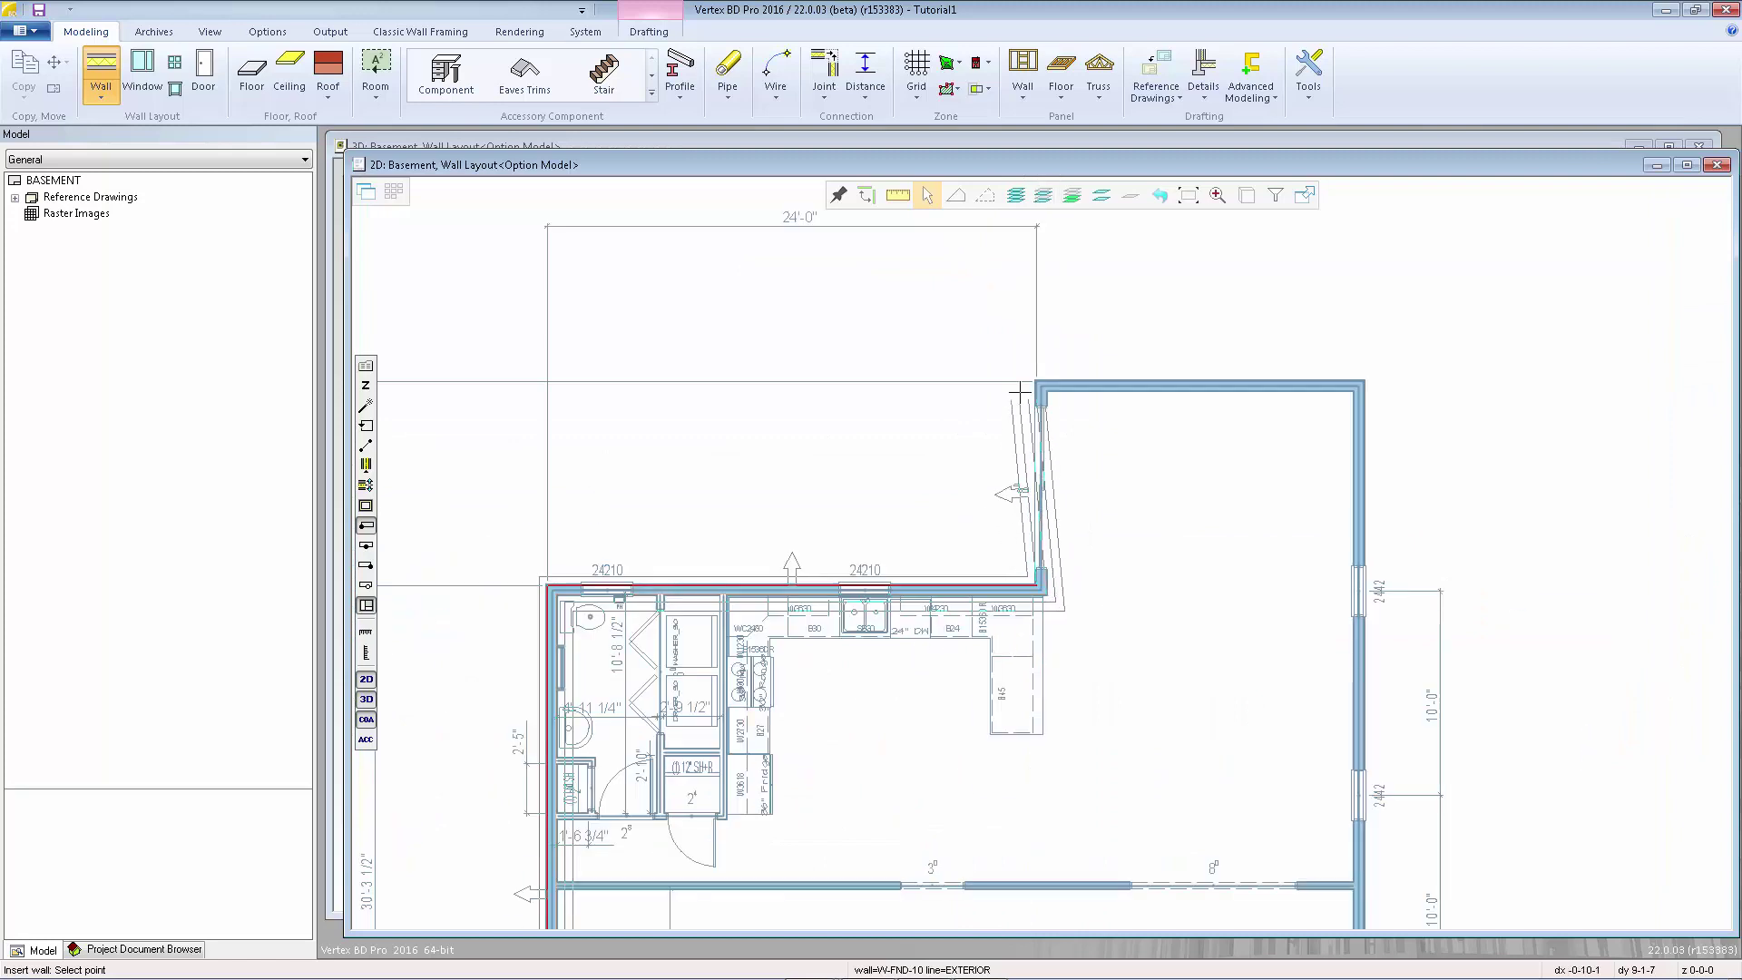
scroll(1041, 553, "up", 5)
scroll(1040, 553, "up", 1)
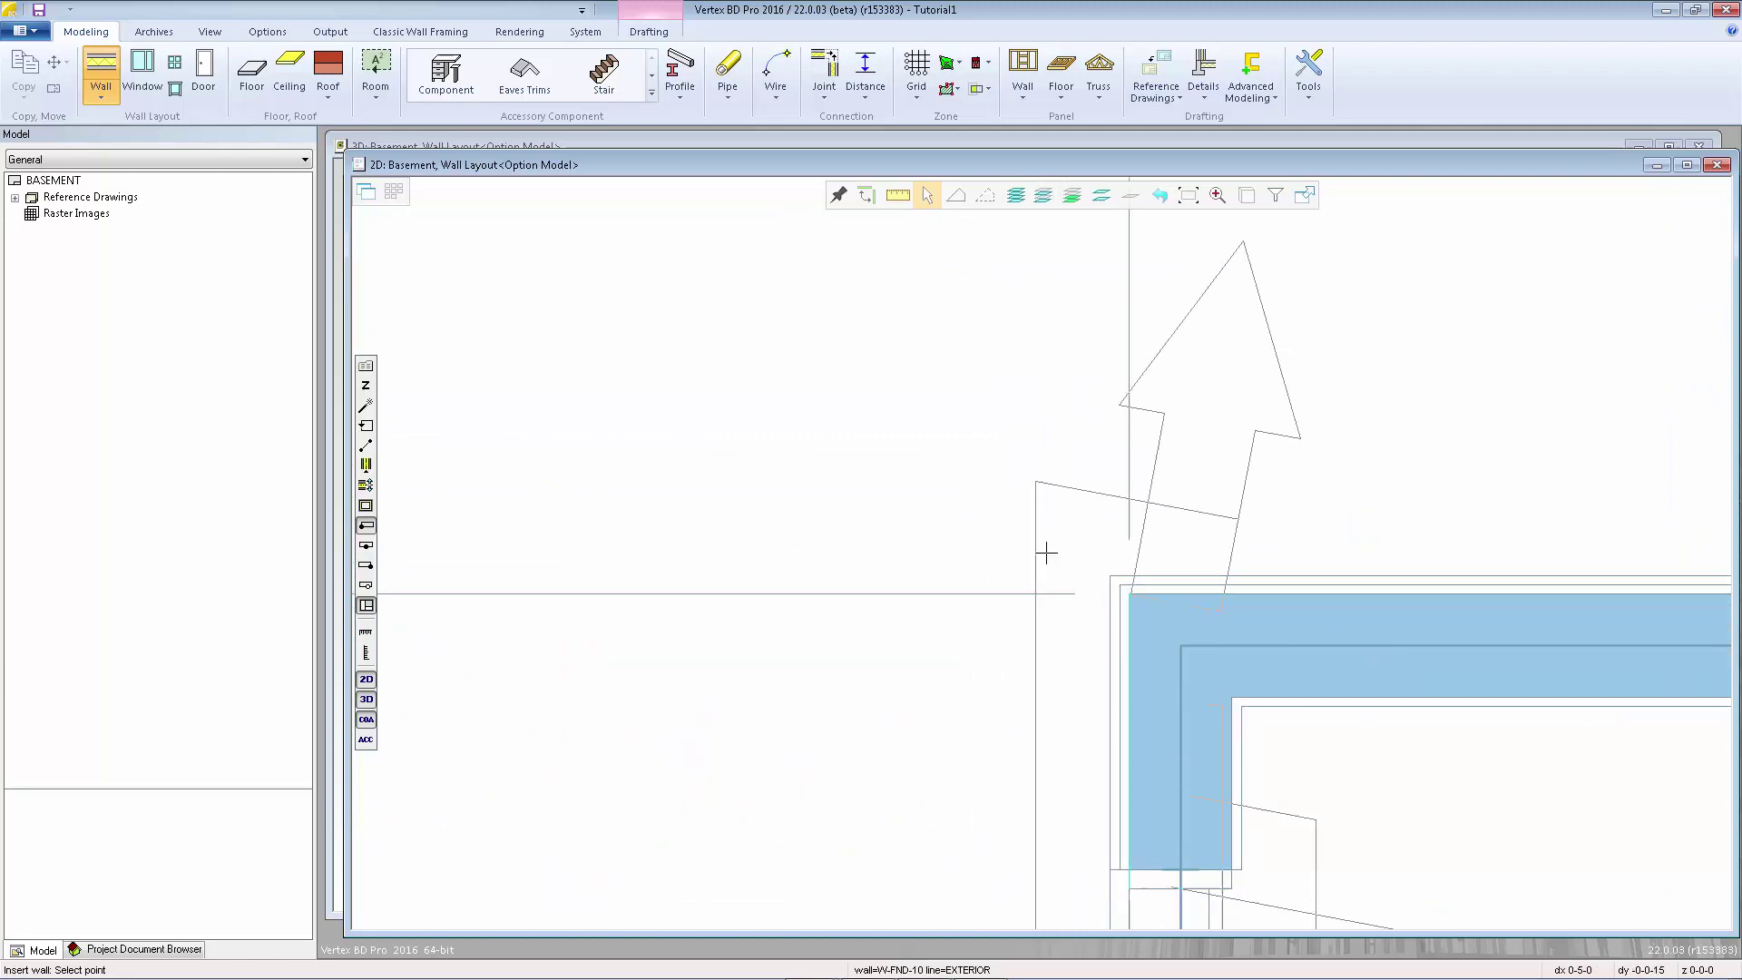
scroll(1042, 553, "down", 3)
scroll(1481, 599, "up", 4)
scroll(1007, 491, "up", 2)
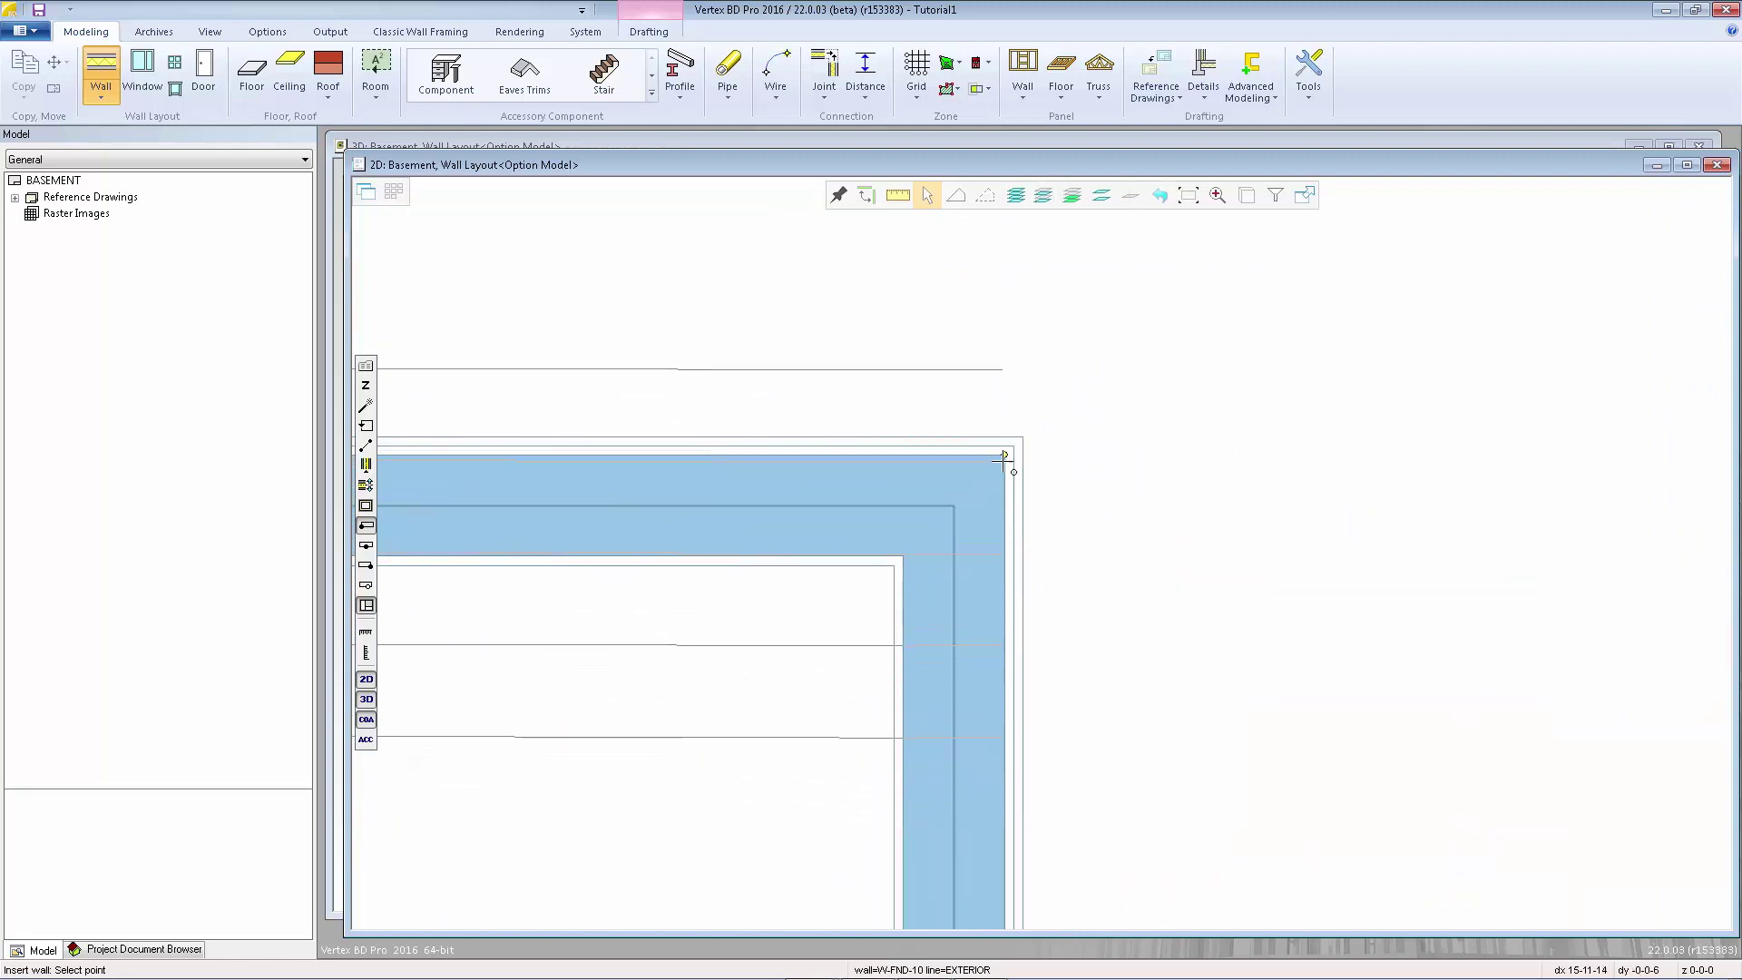
scroll(1007, 463, "down", 3)
scroll(1034, 572, "down", 2)
scroll(1036, 586, "down", 2)
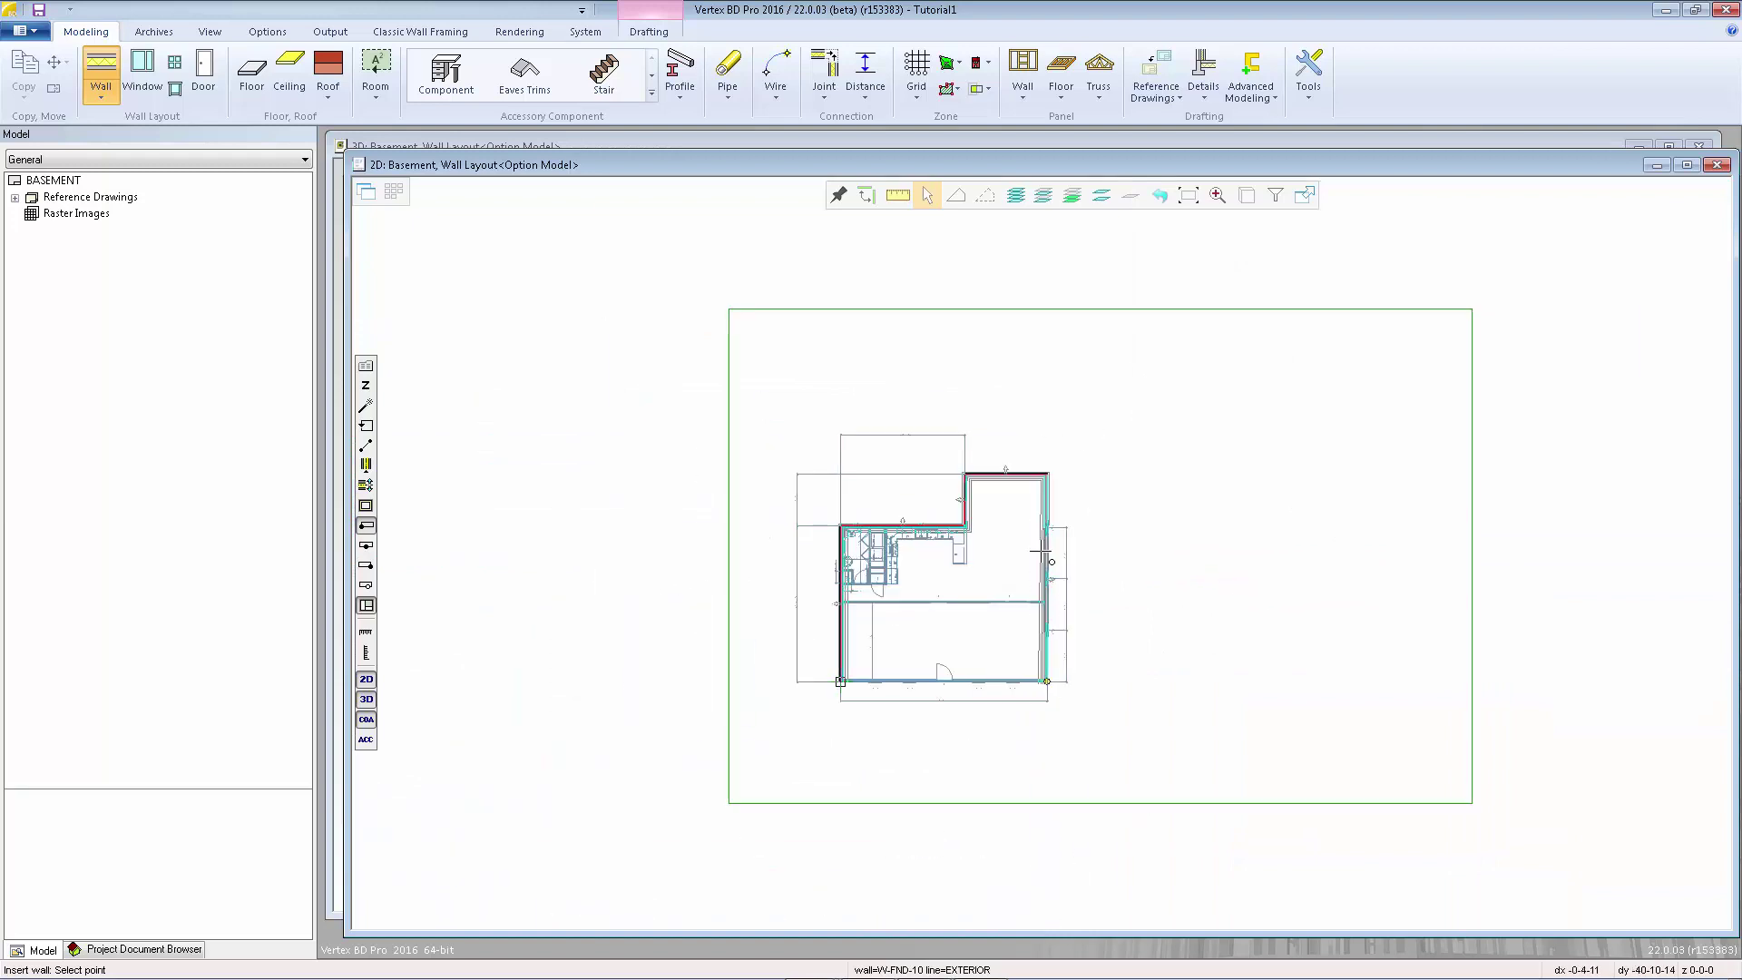
scroll(1049, 558, "up", 6)
scroll(1048, 558, "up", 3)
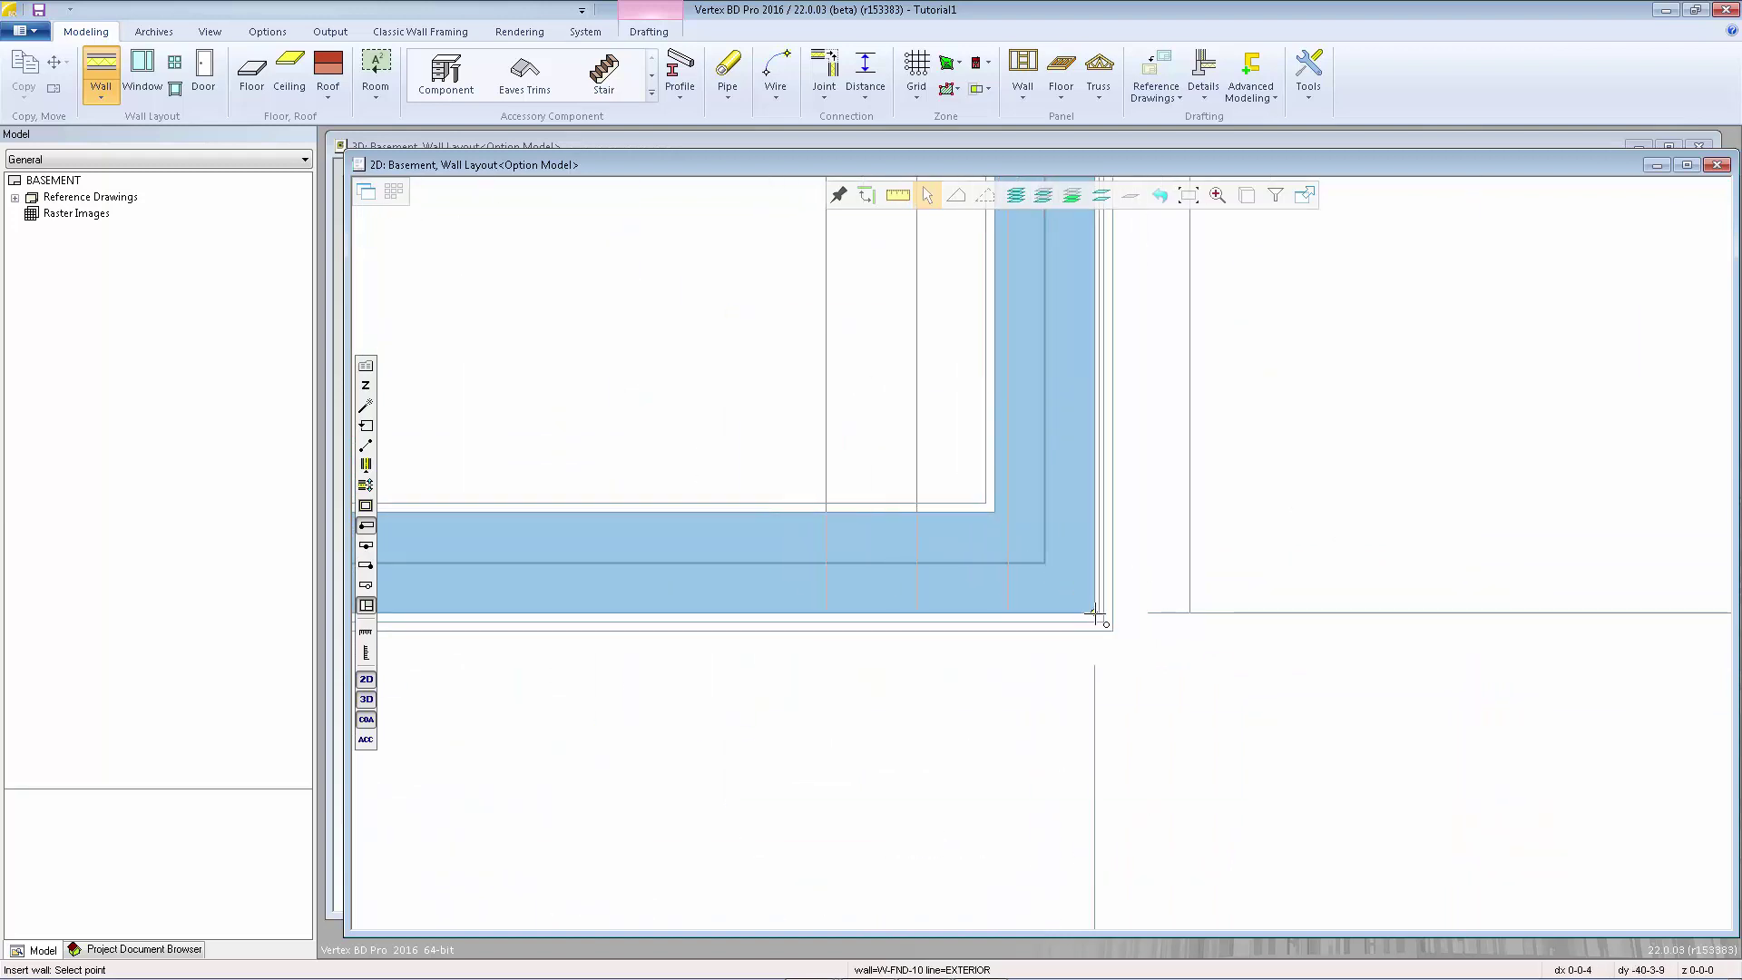
scroll(1095, 615, "down", 3)
scroll(1048, 545, "down", 3)
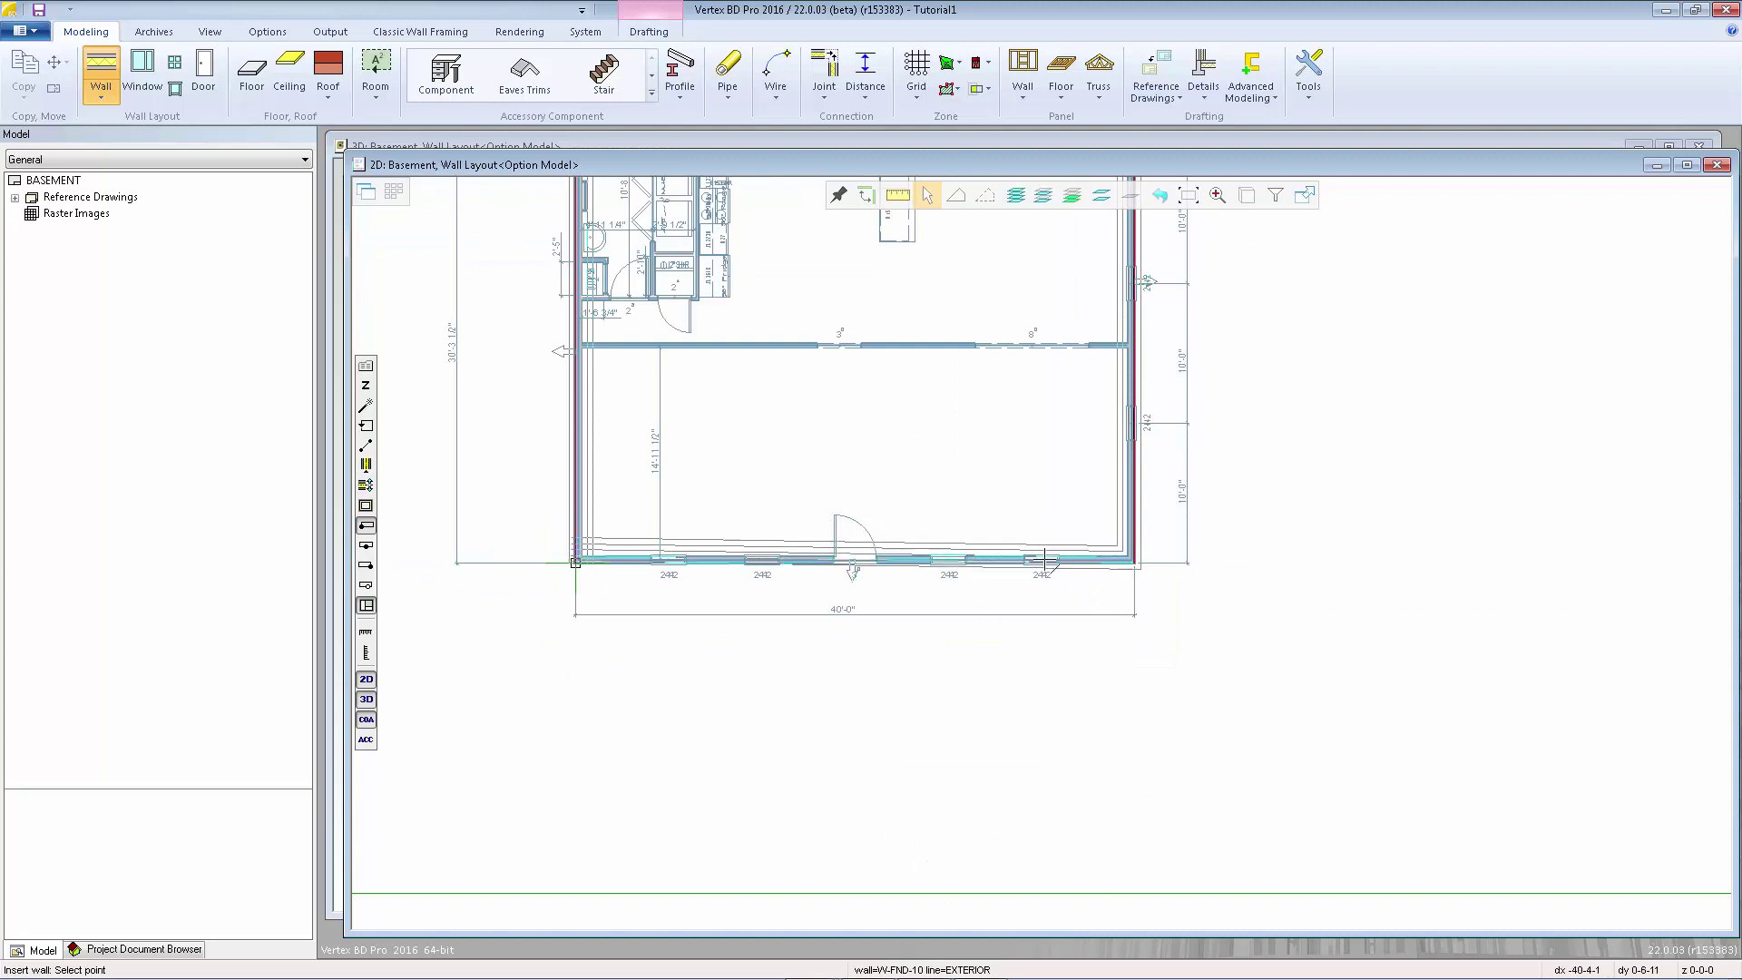
scroll(926, 571, "up", 6)
Step: Close the foundation wall outline at the starting corner and view it in 3D
left_click(925, 569)
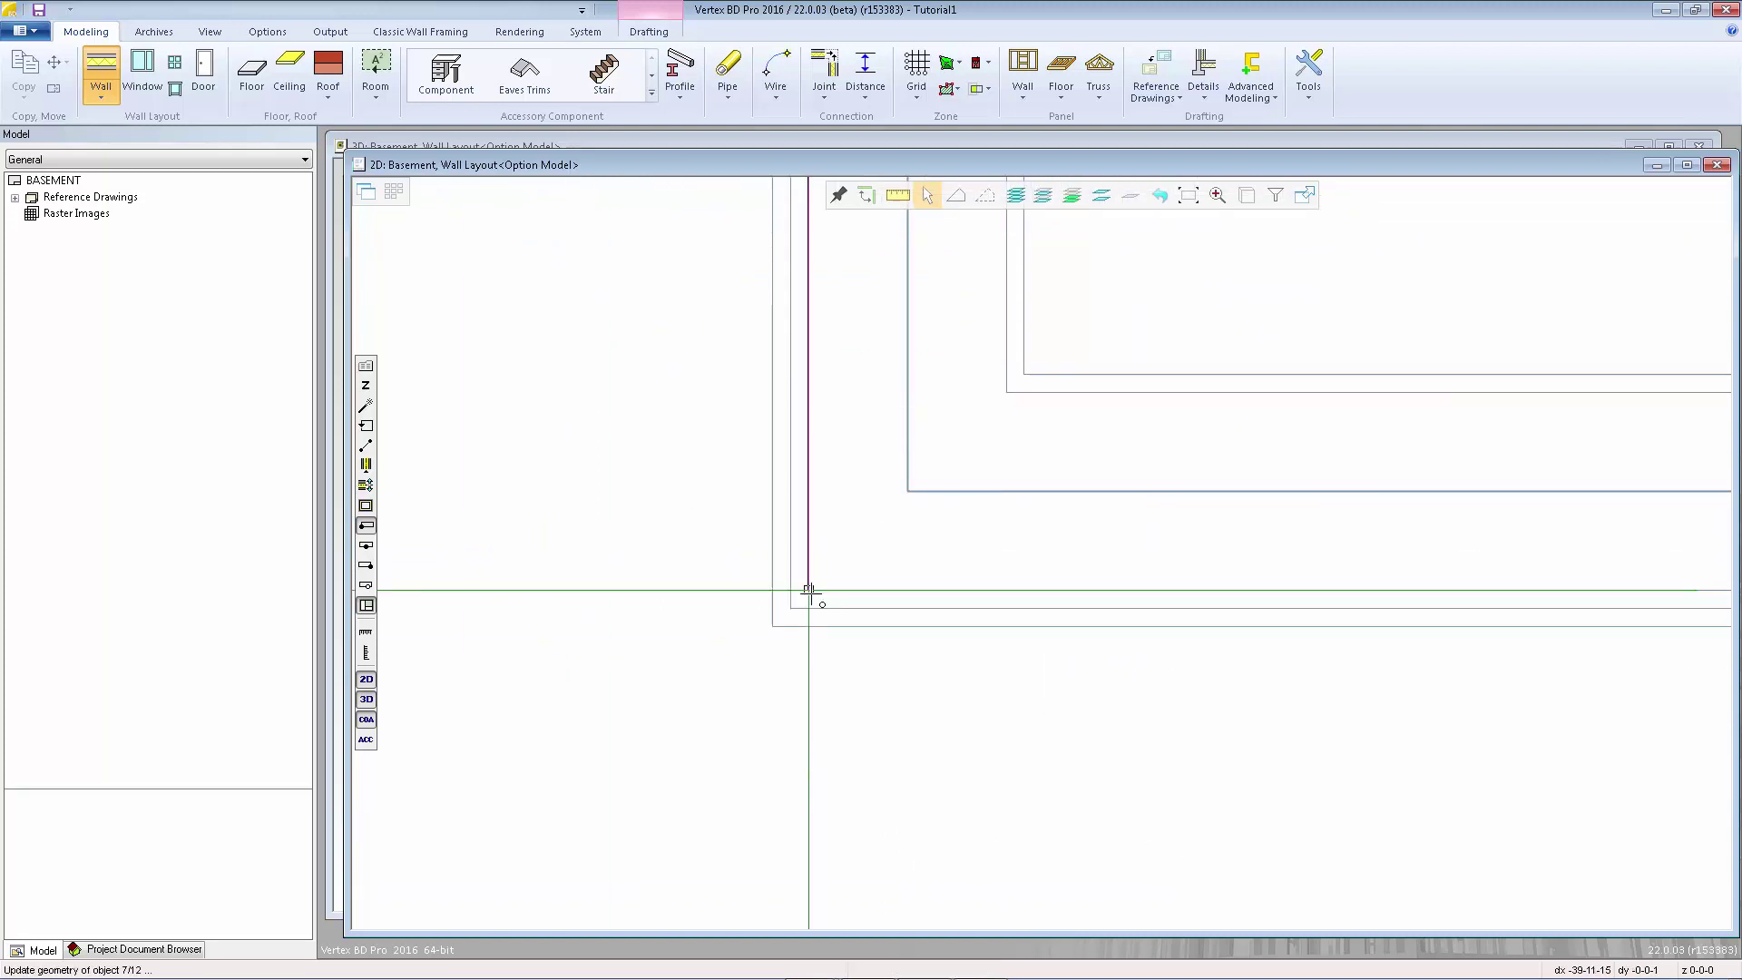
scroll(1307, 480, "down", 3)
scroll(1043, 552, "down", 3)
scroll(1042, 551, "down", 2)
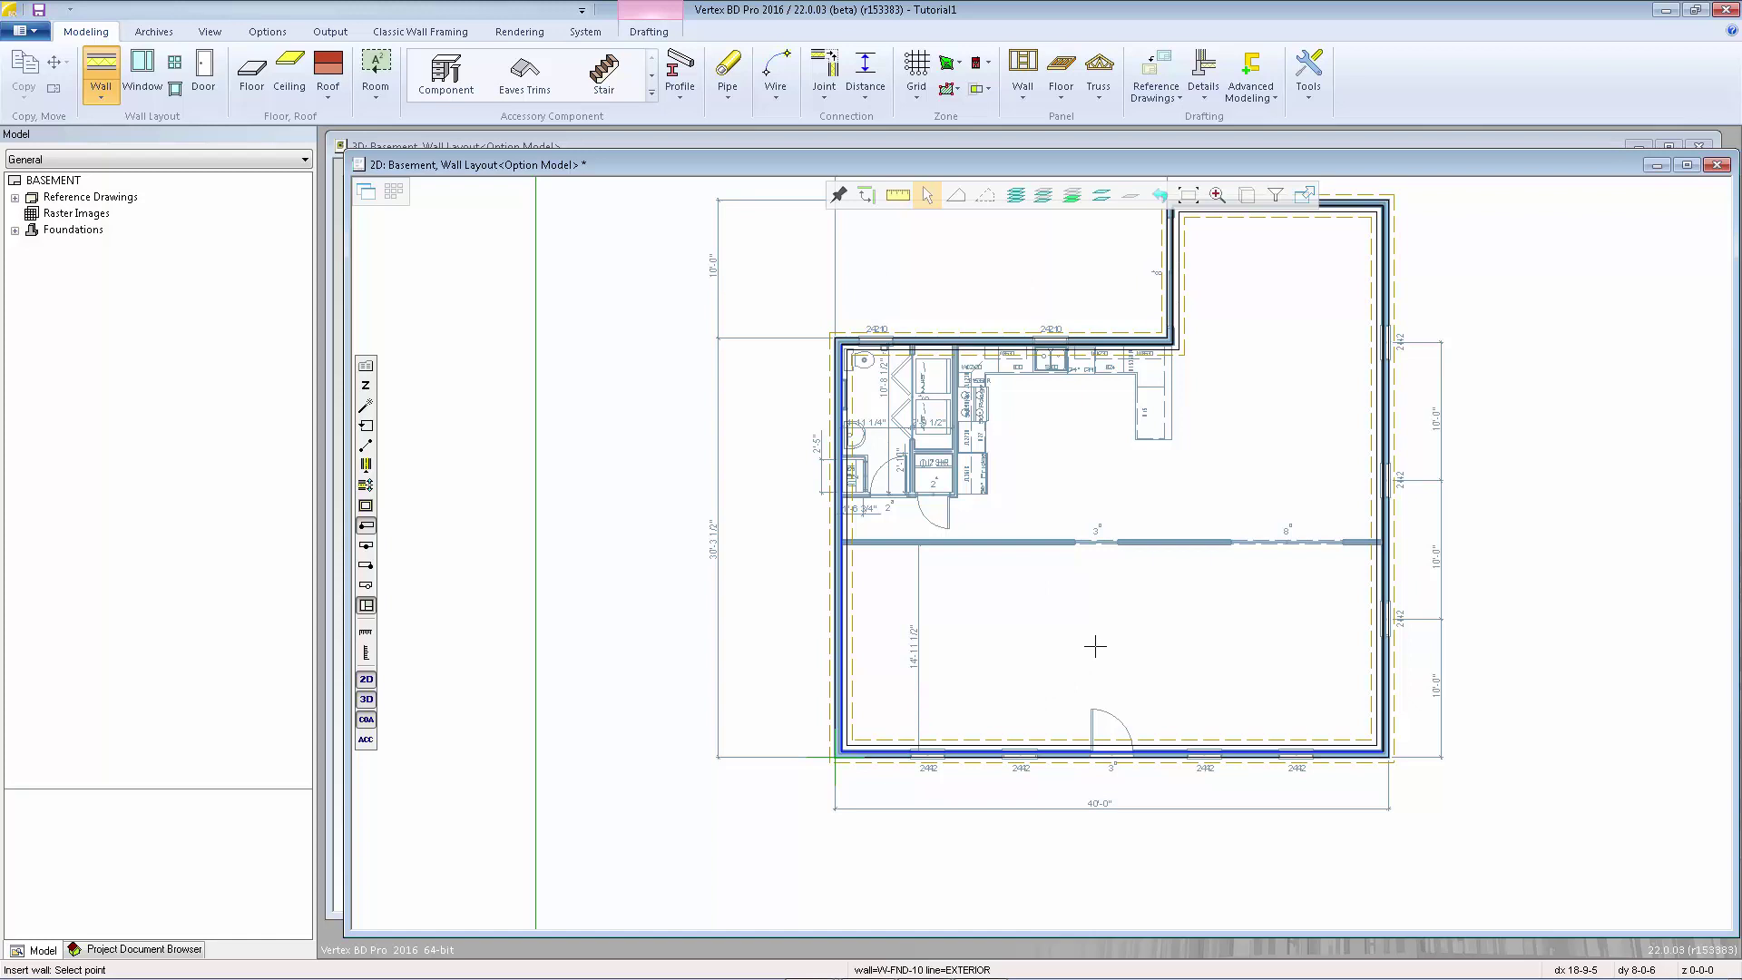
key("ctrl+Tab")
middle_click_drag(1073, 666, 1076, 677)
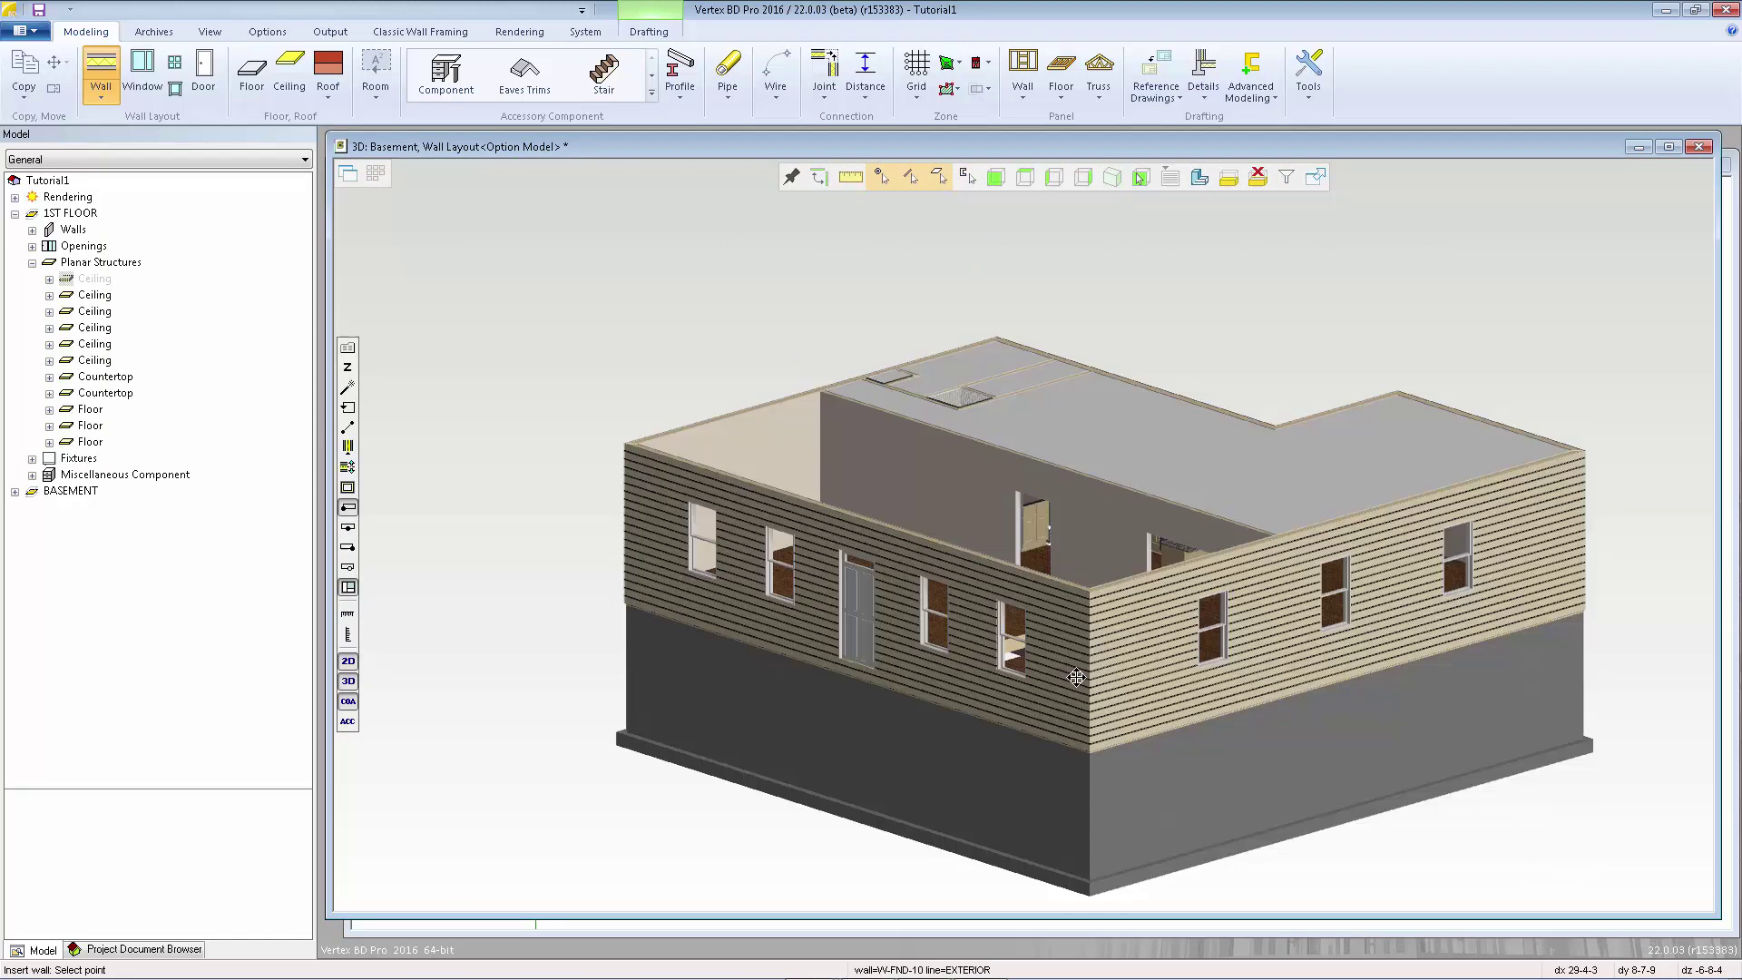
scroll(1073, 675, "down", 3)
mouse_move(1082, 537)
middle_mouse_down()
mouse_move(1061, 535)
mouse_move(1089, 503)
middle_mouse_up()
key("Escape")
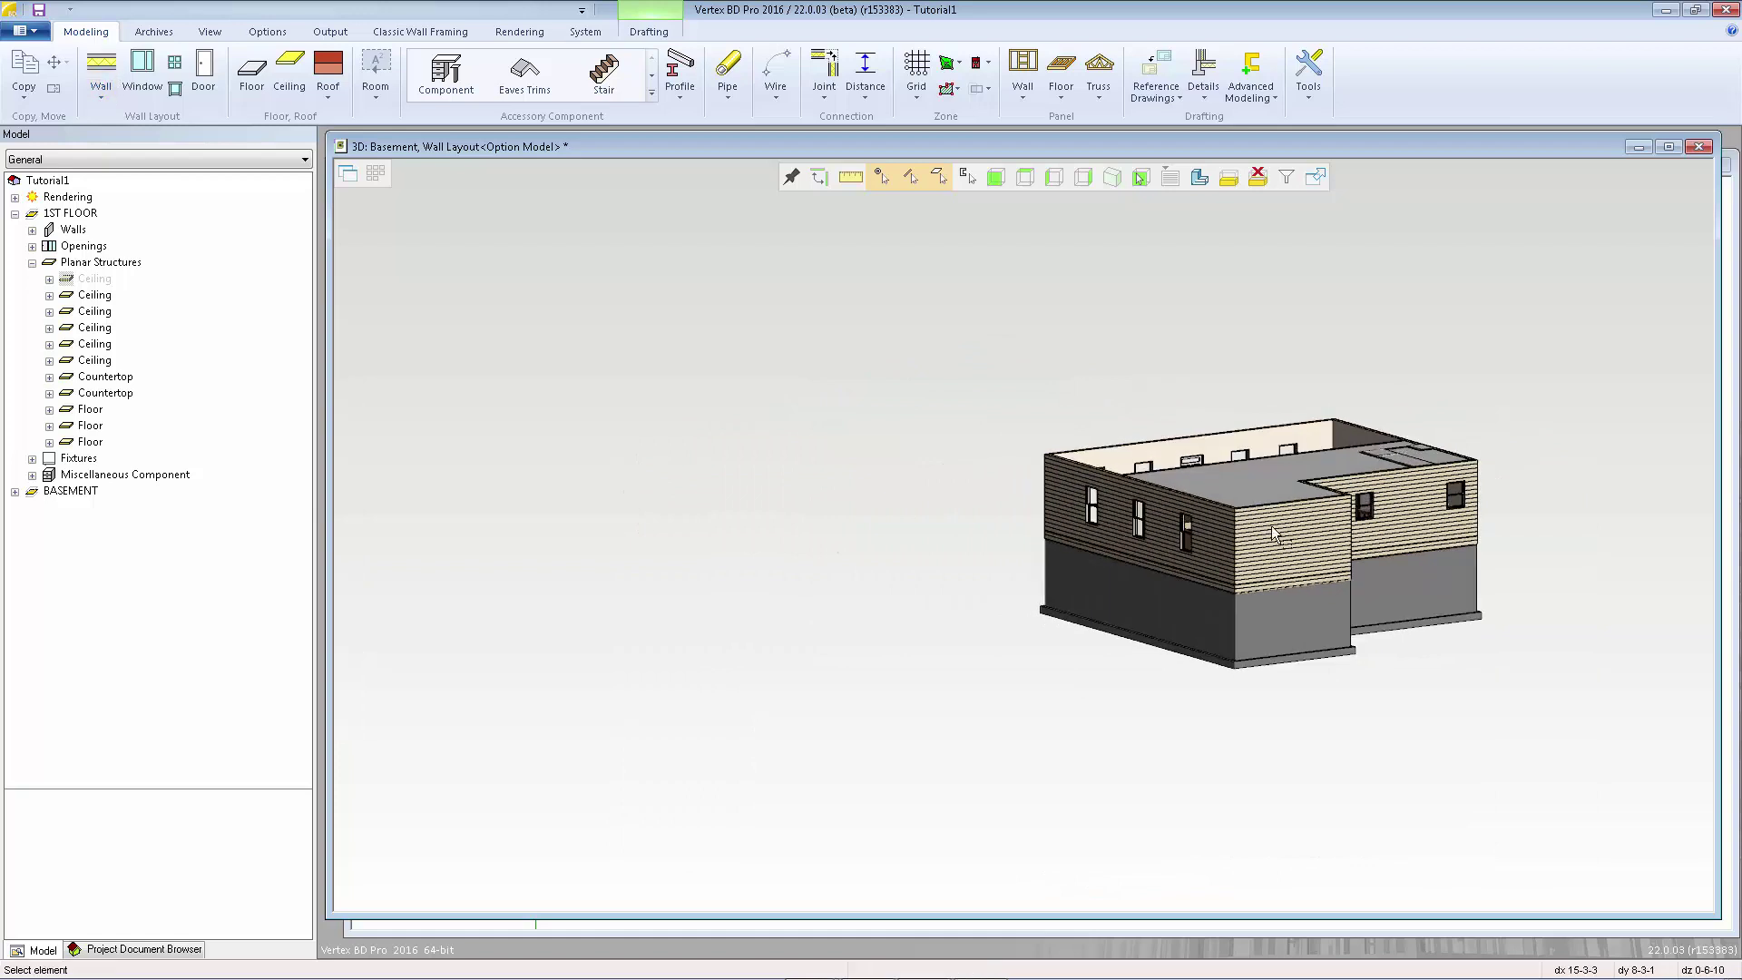
scroll(1280, 540, "up", 4)
Step: Cut the 3D model with a limiting plane and orbit to the floor-to-foundation corner
right_click(812, 286)
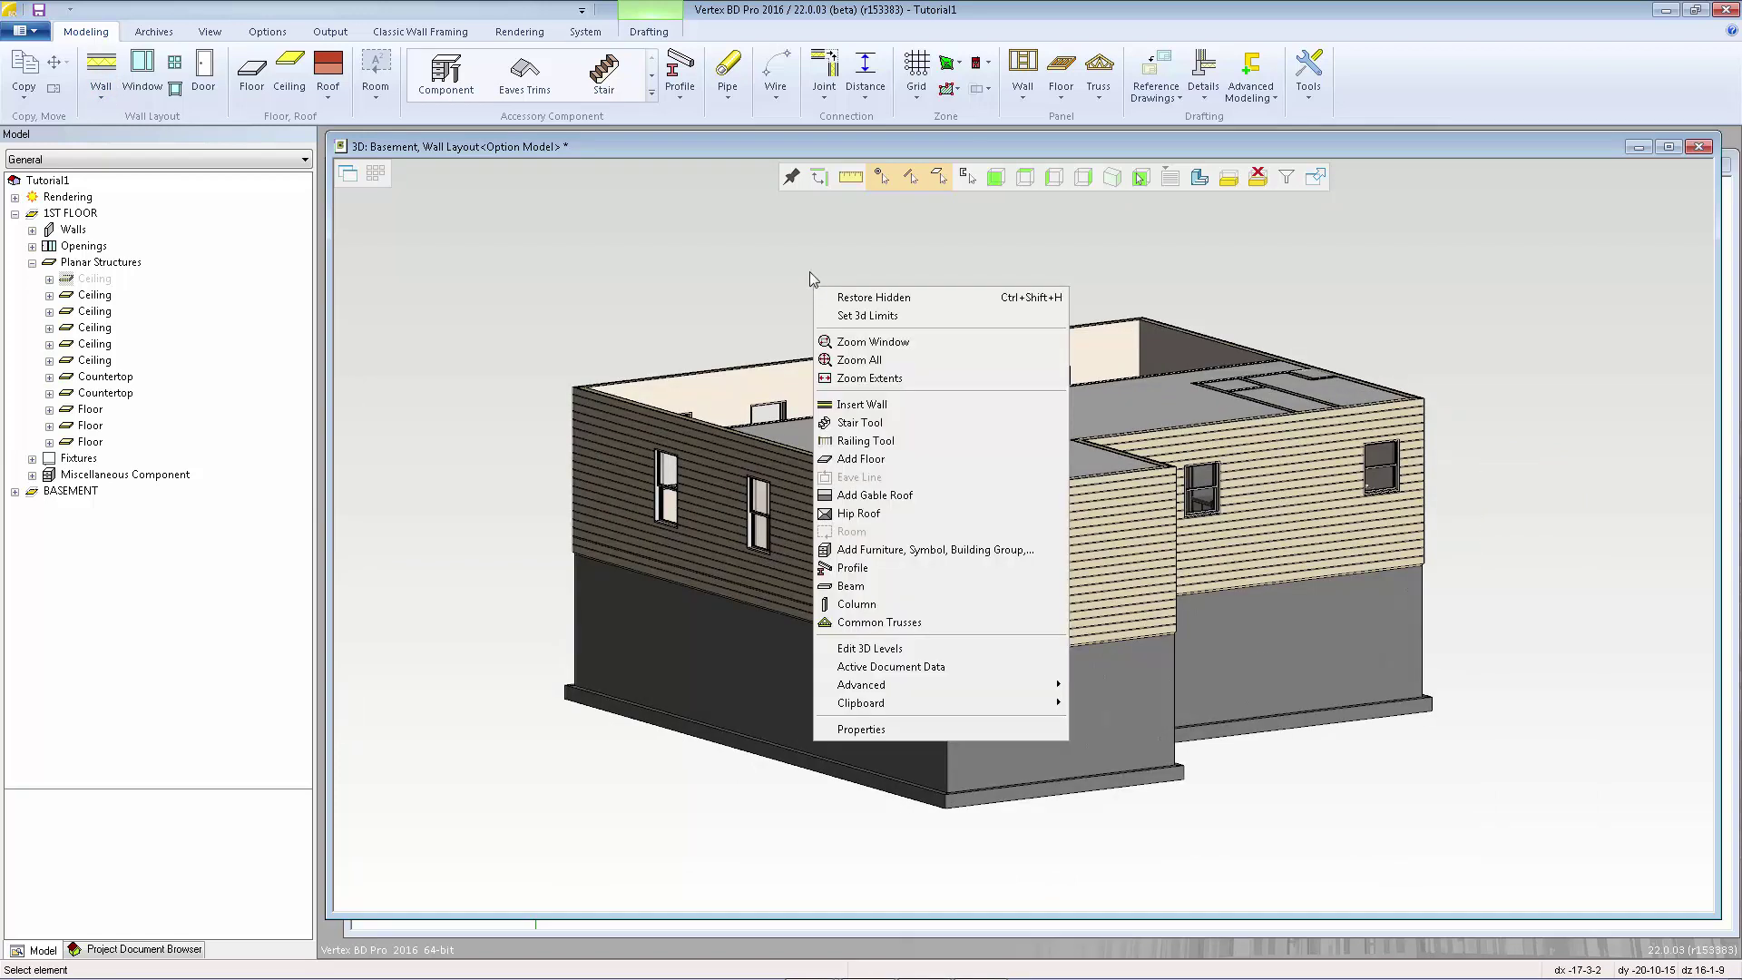
left_click(878, 323)
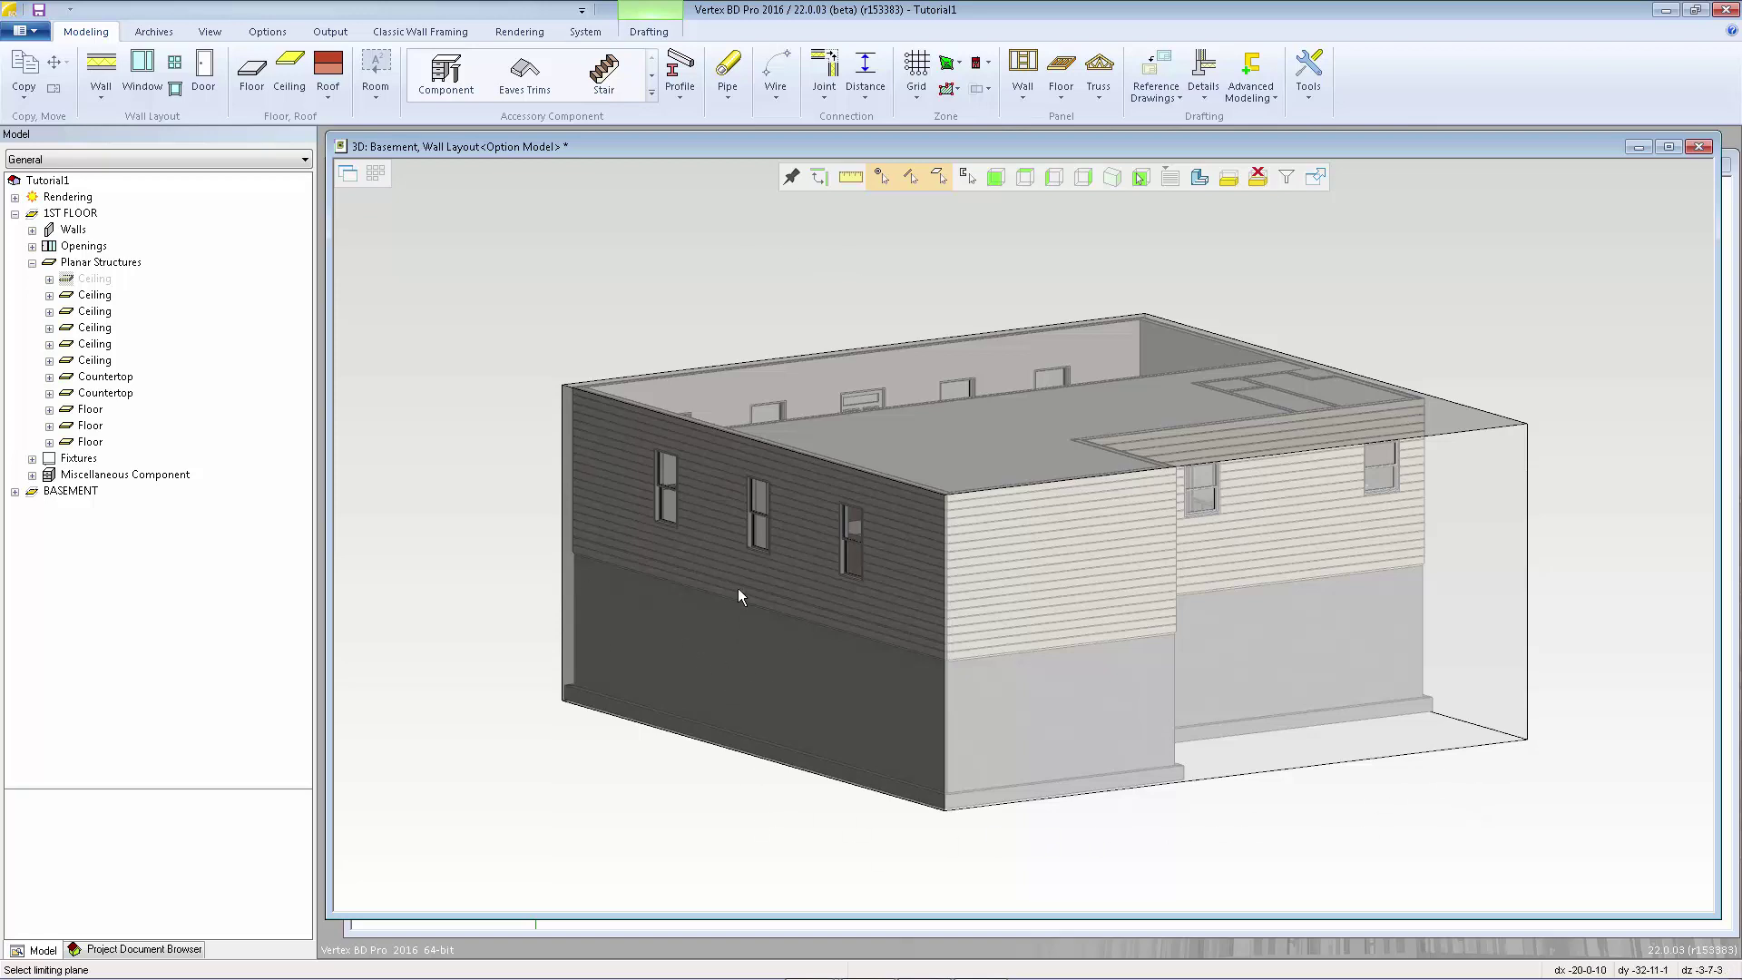
left_click(770, 642)
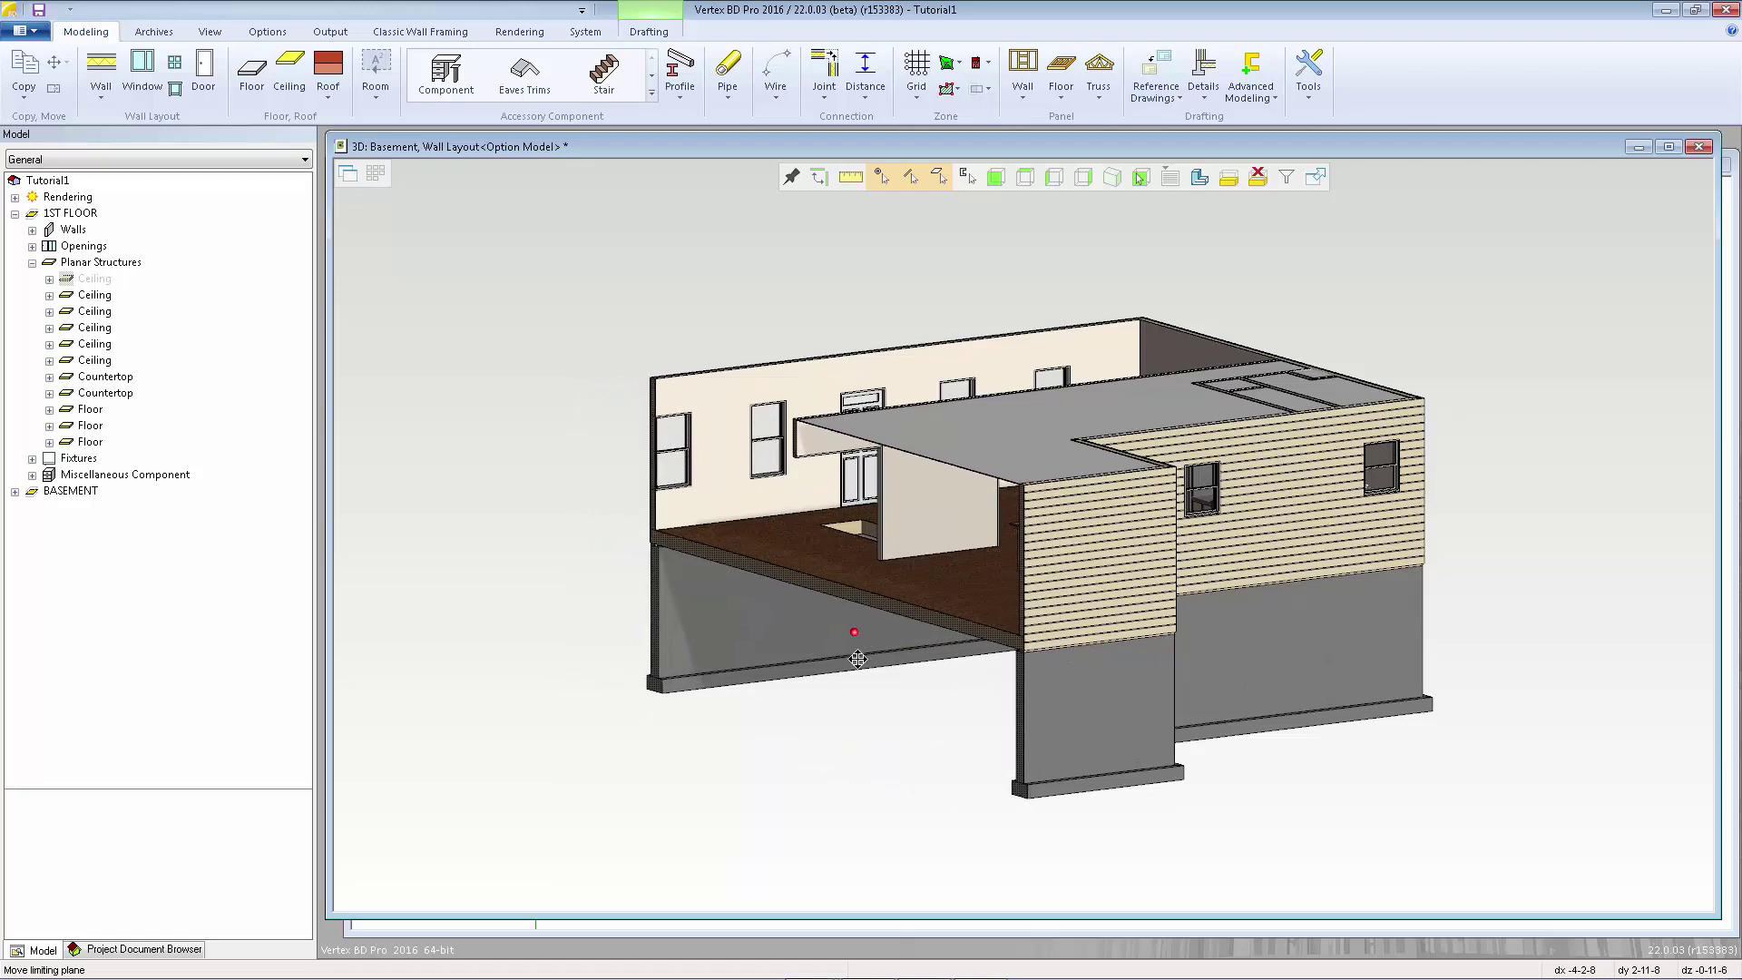
left_click(850, 654)
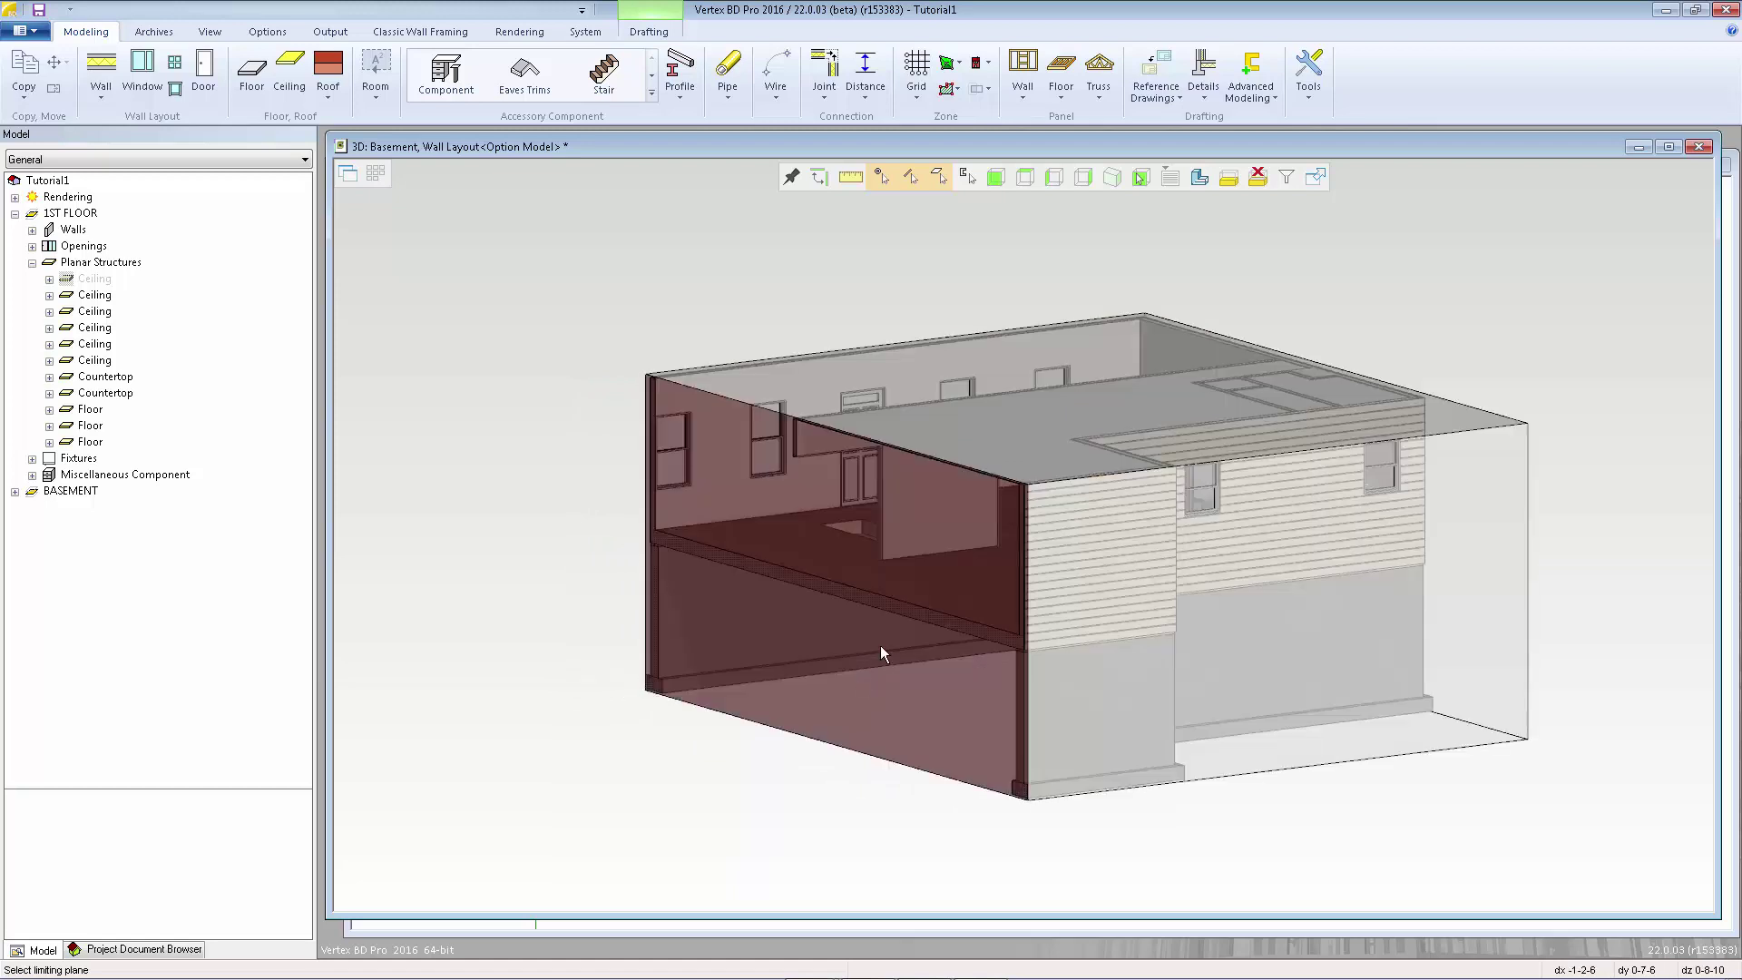
left_click(881, 653)
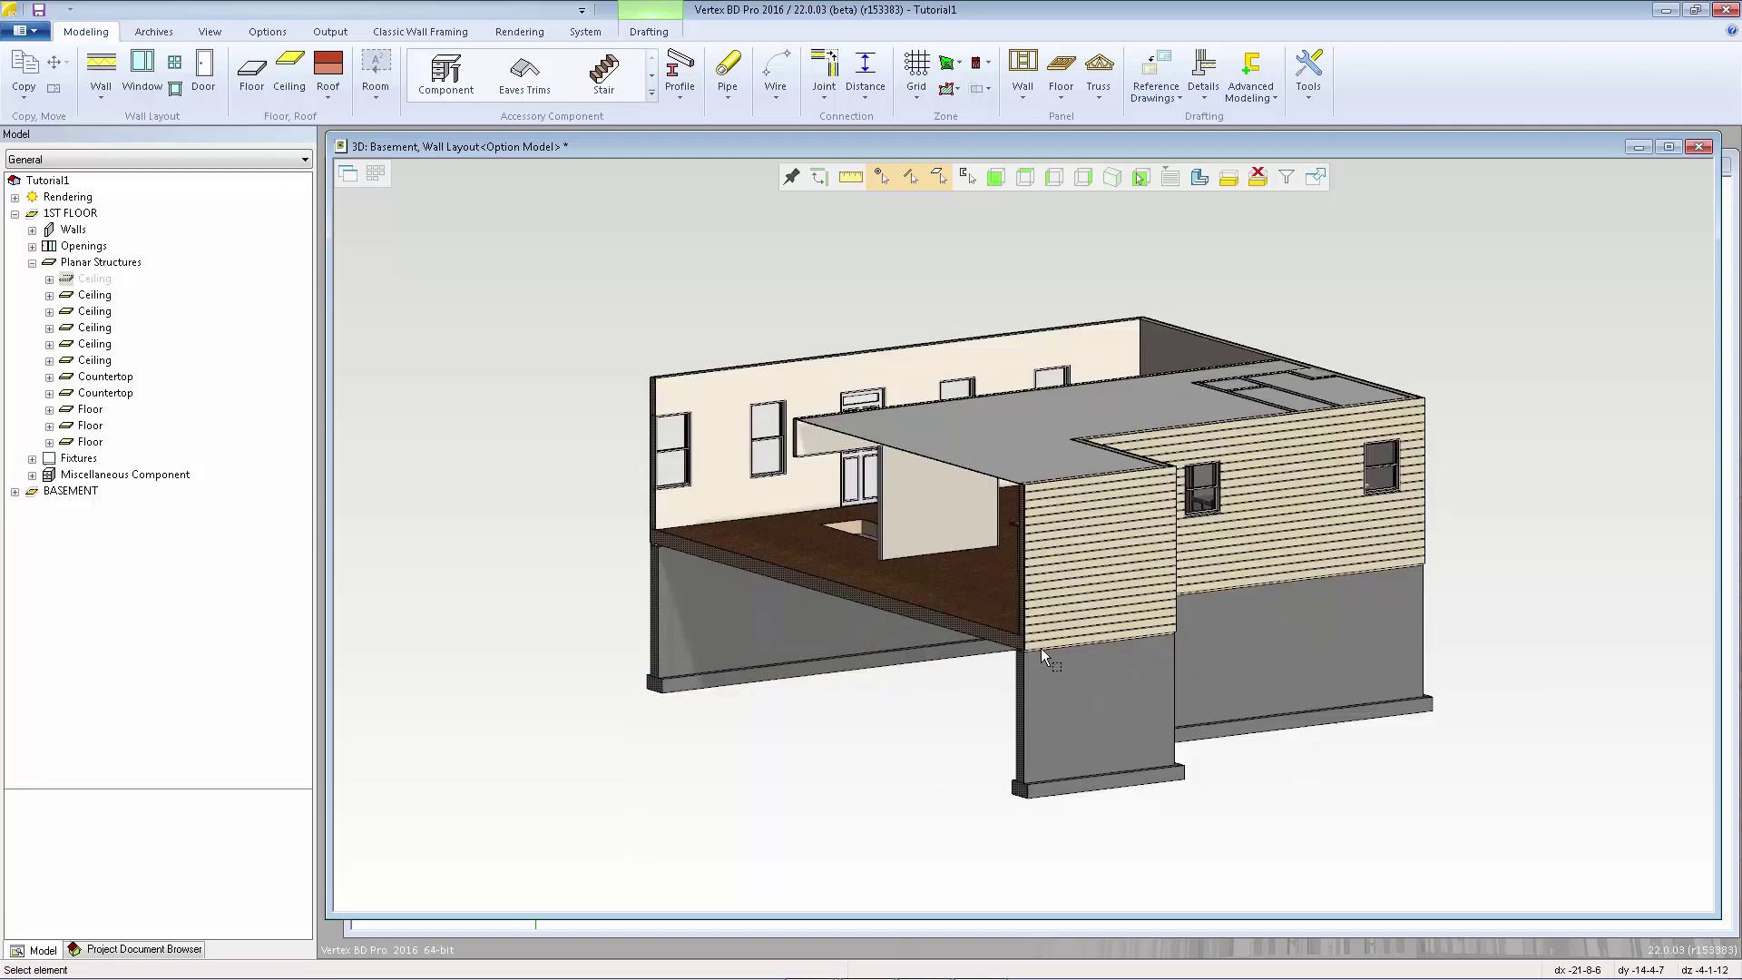
scroll(1041, 658, "up", 3)
scroll(1020, 536, "up", 2)
scroll(1013, 530, "up", 2)
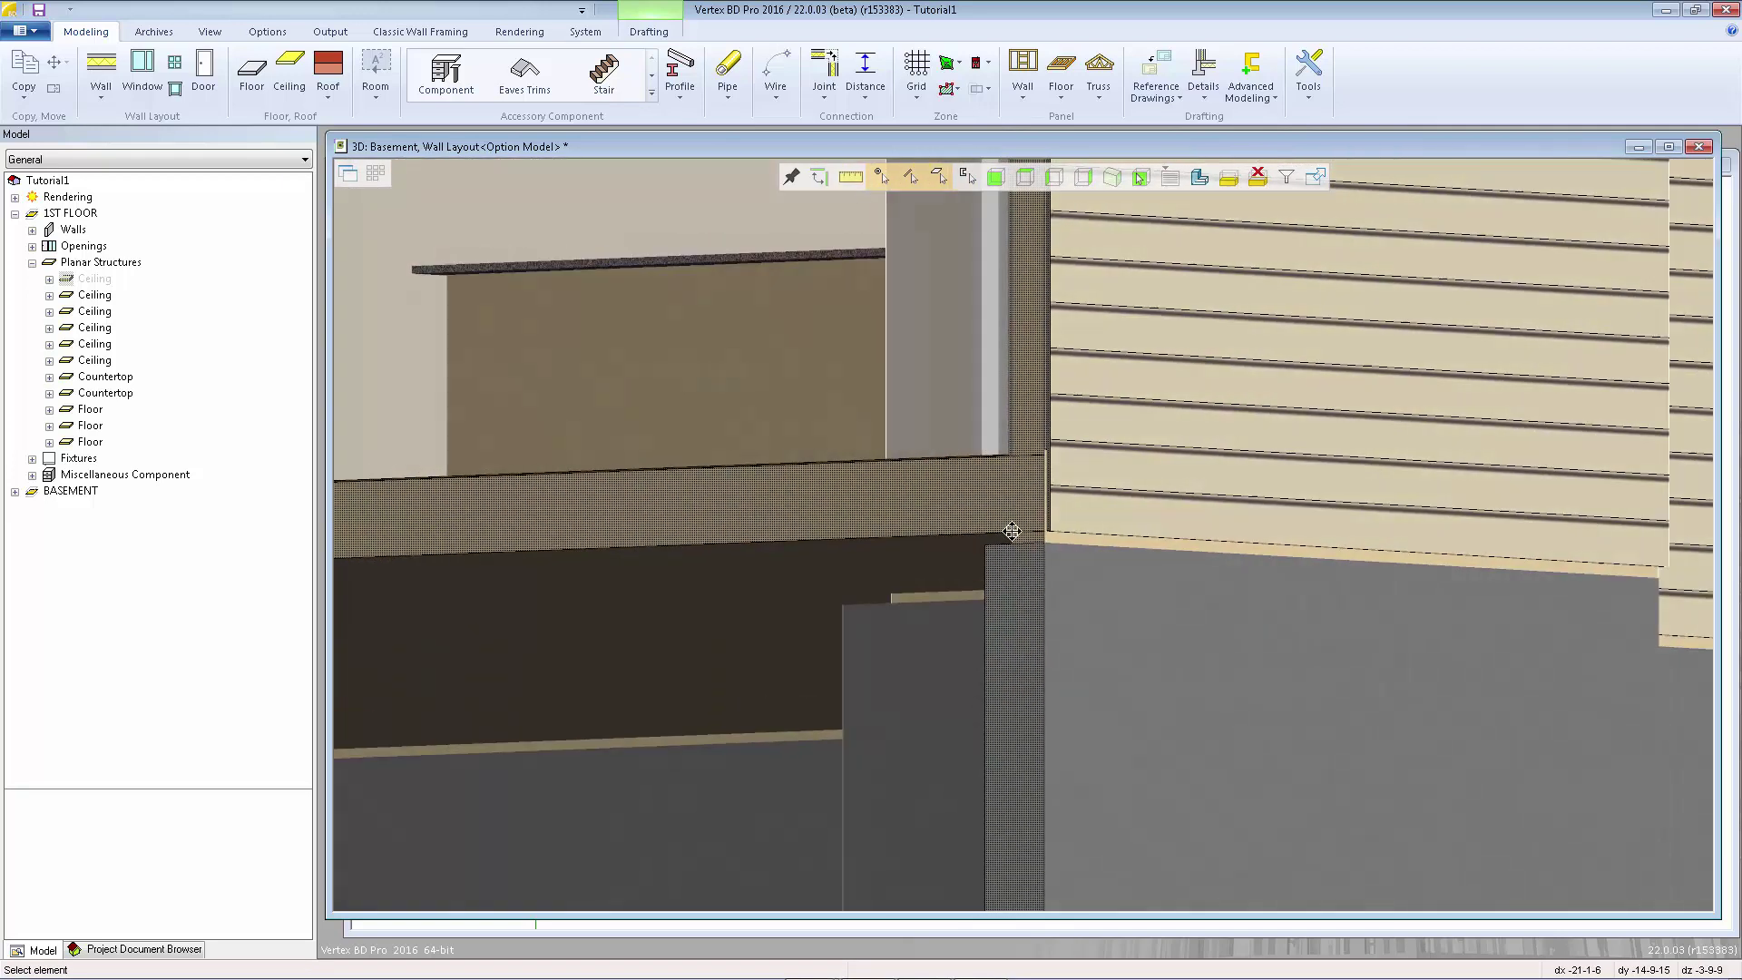
middle_click_drag(1011, 530, 995, 536)
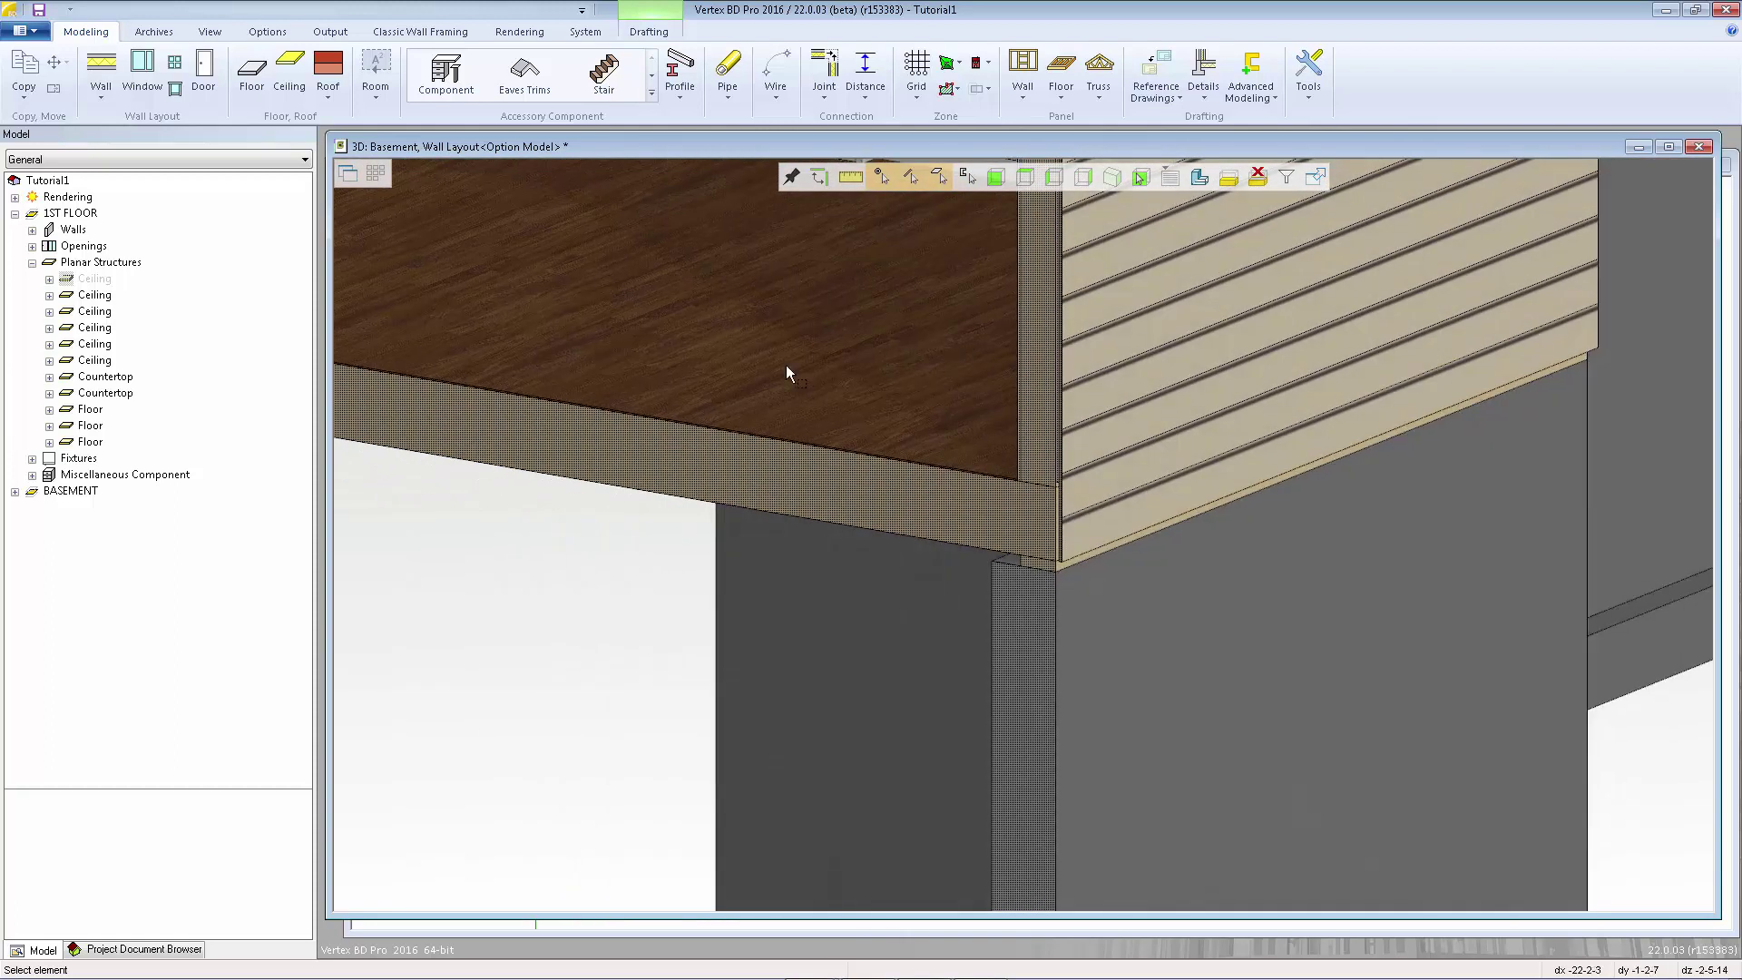
Step: Delete the 3D limits to show the full building, and open the drawing-model pairs list
right_click(770, 342)
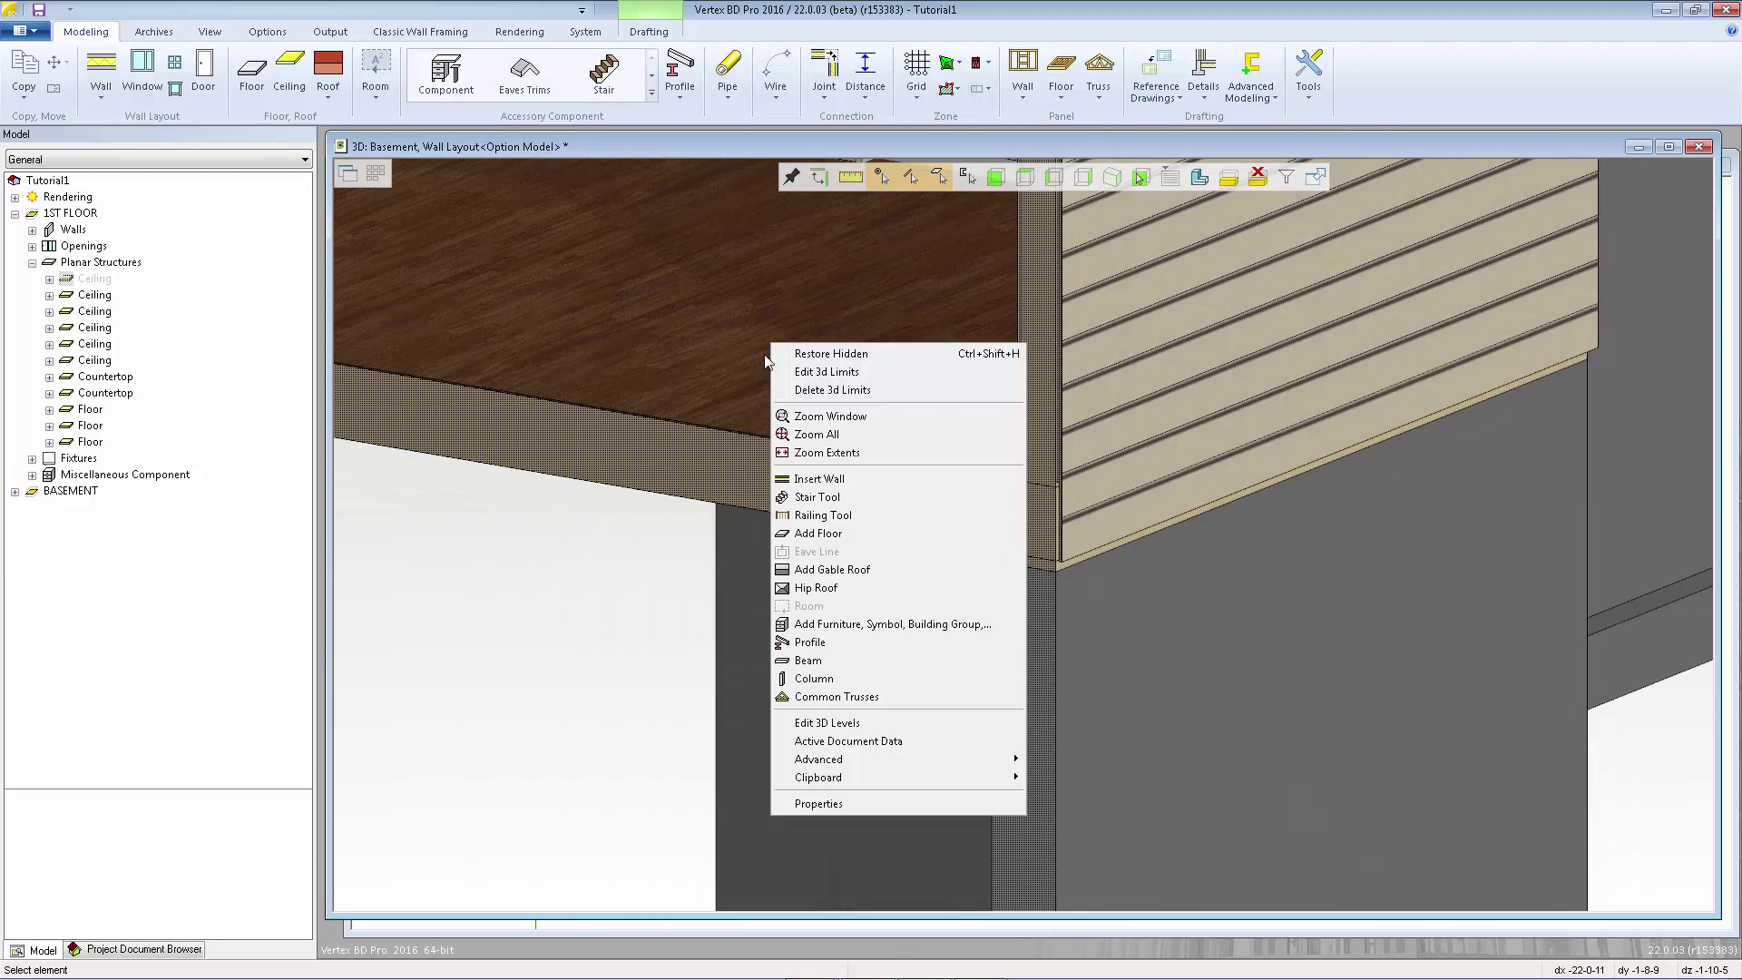
left_click(877, 398)
scroll(1022, 533, "down", 5)
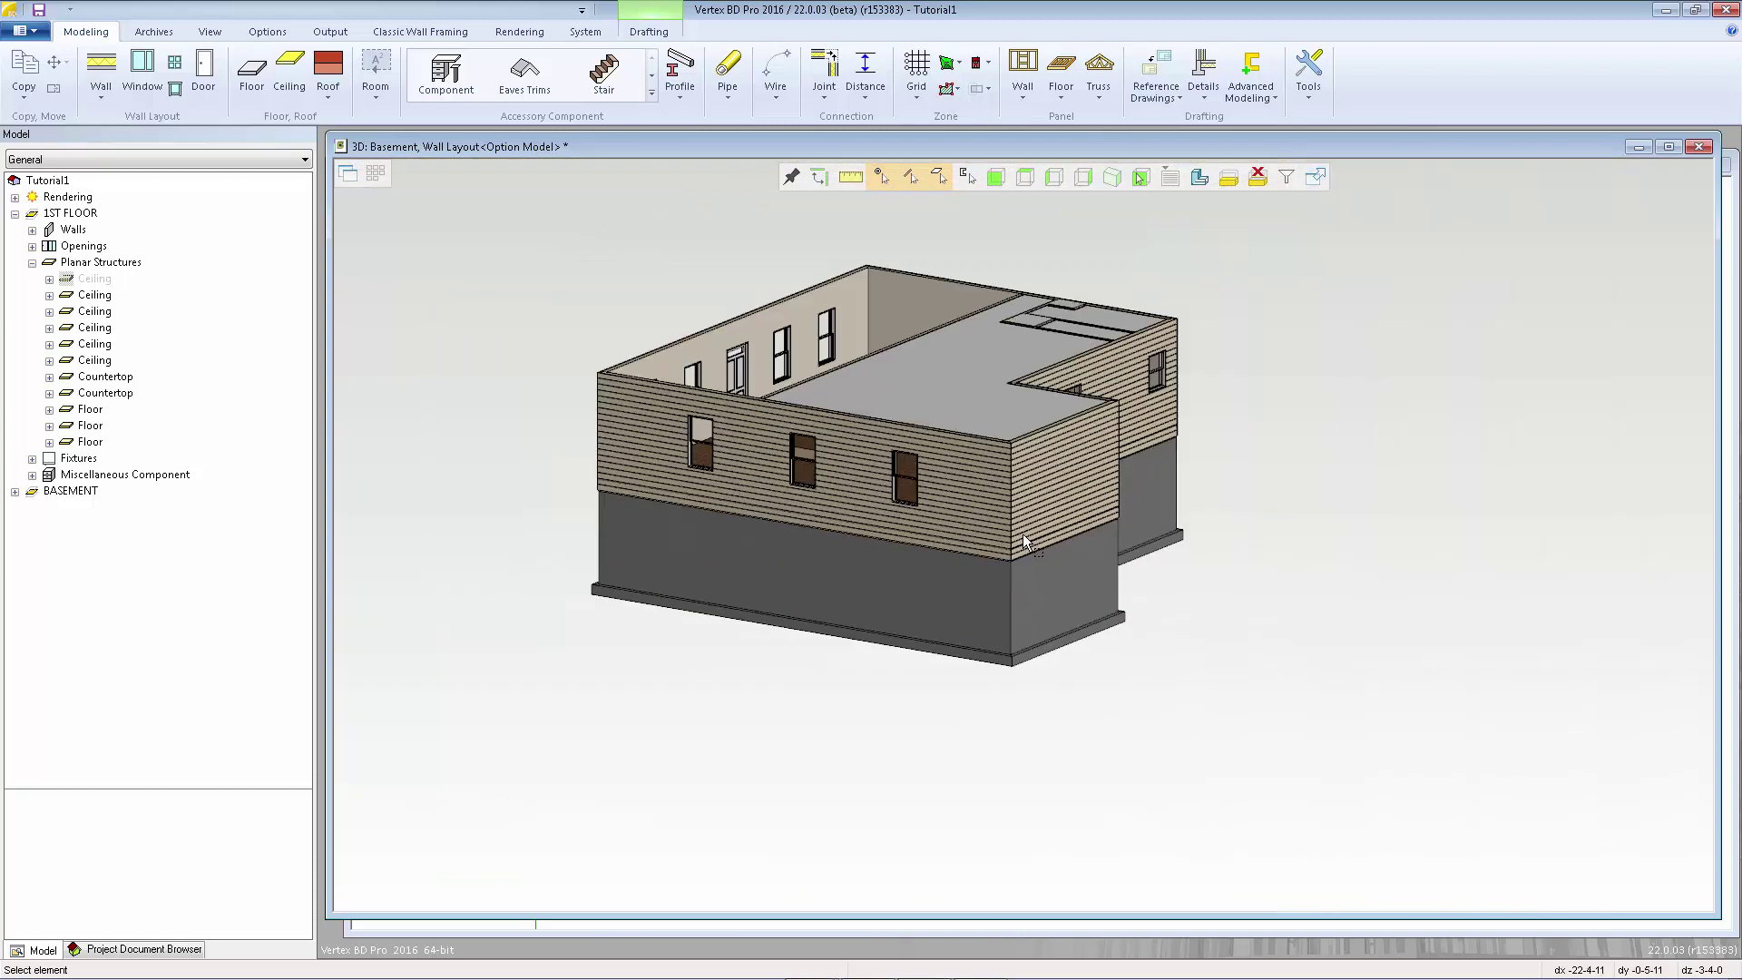
scroll(1023, 533, "up", 5)
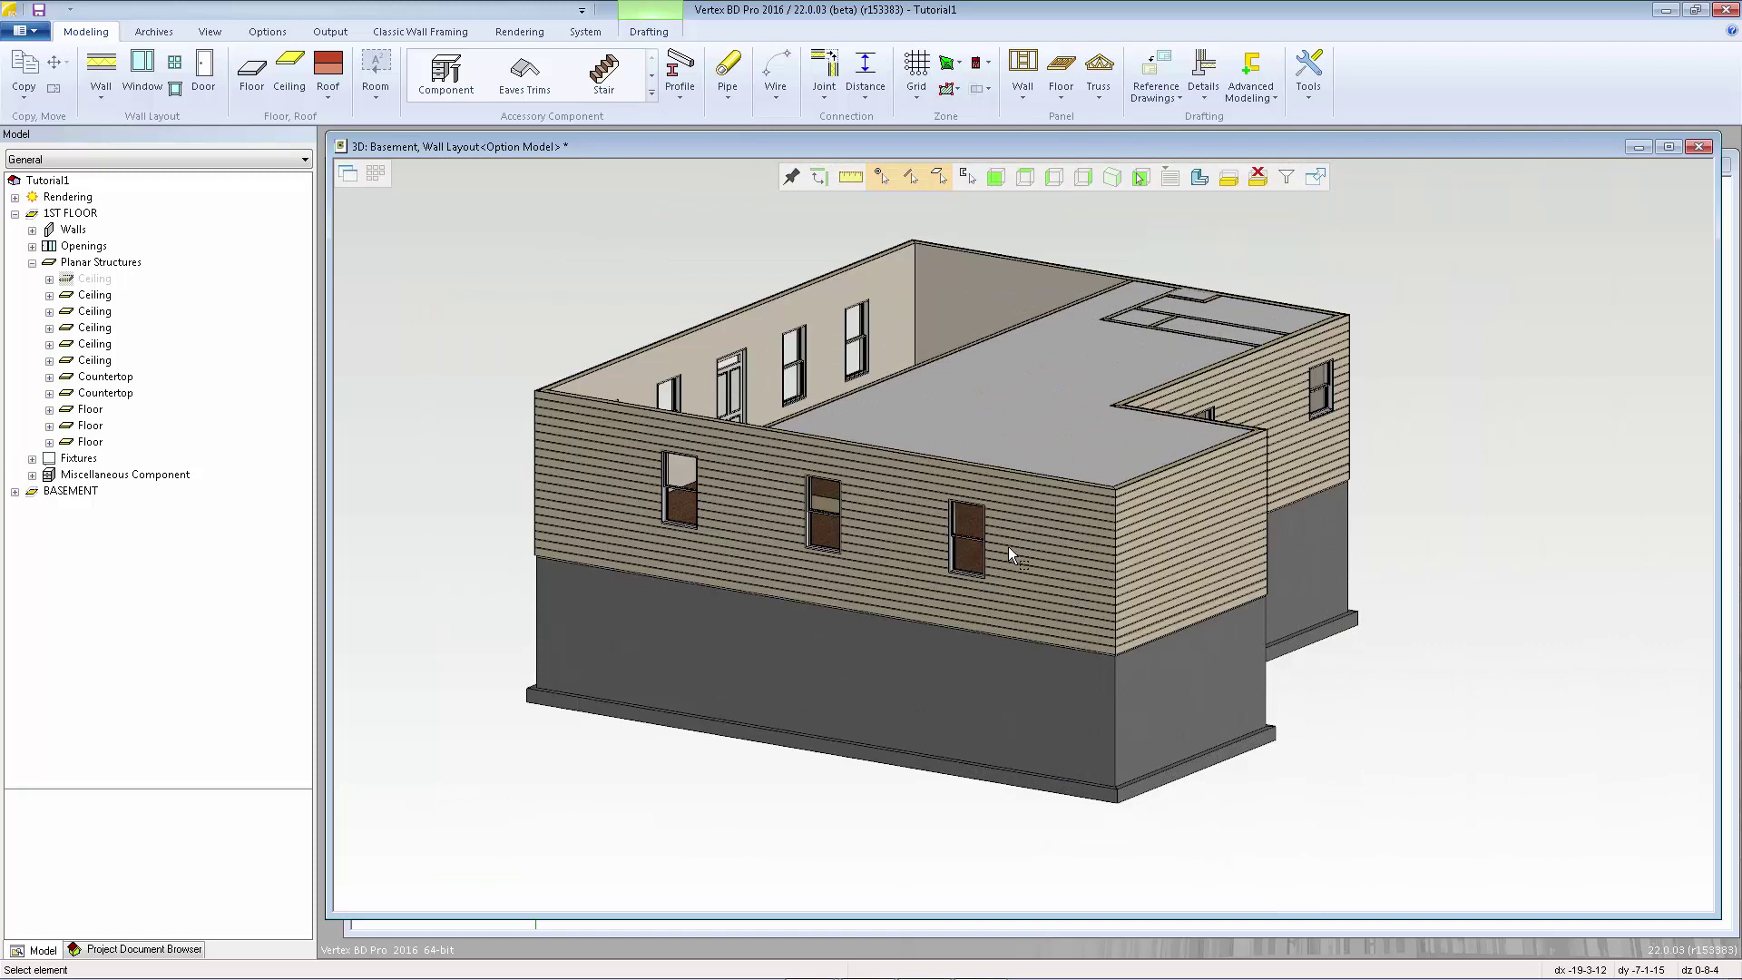
left_click(379, 179)
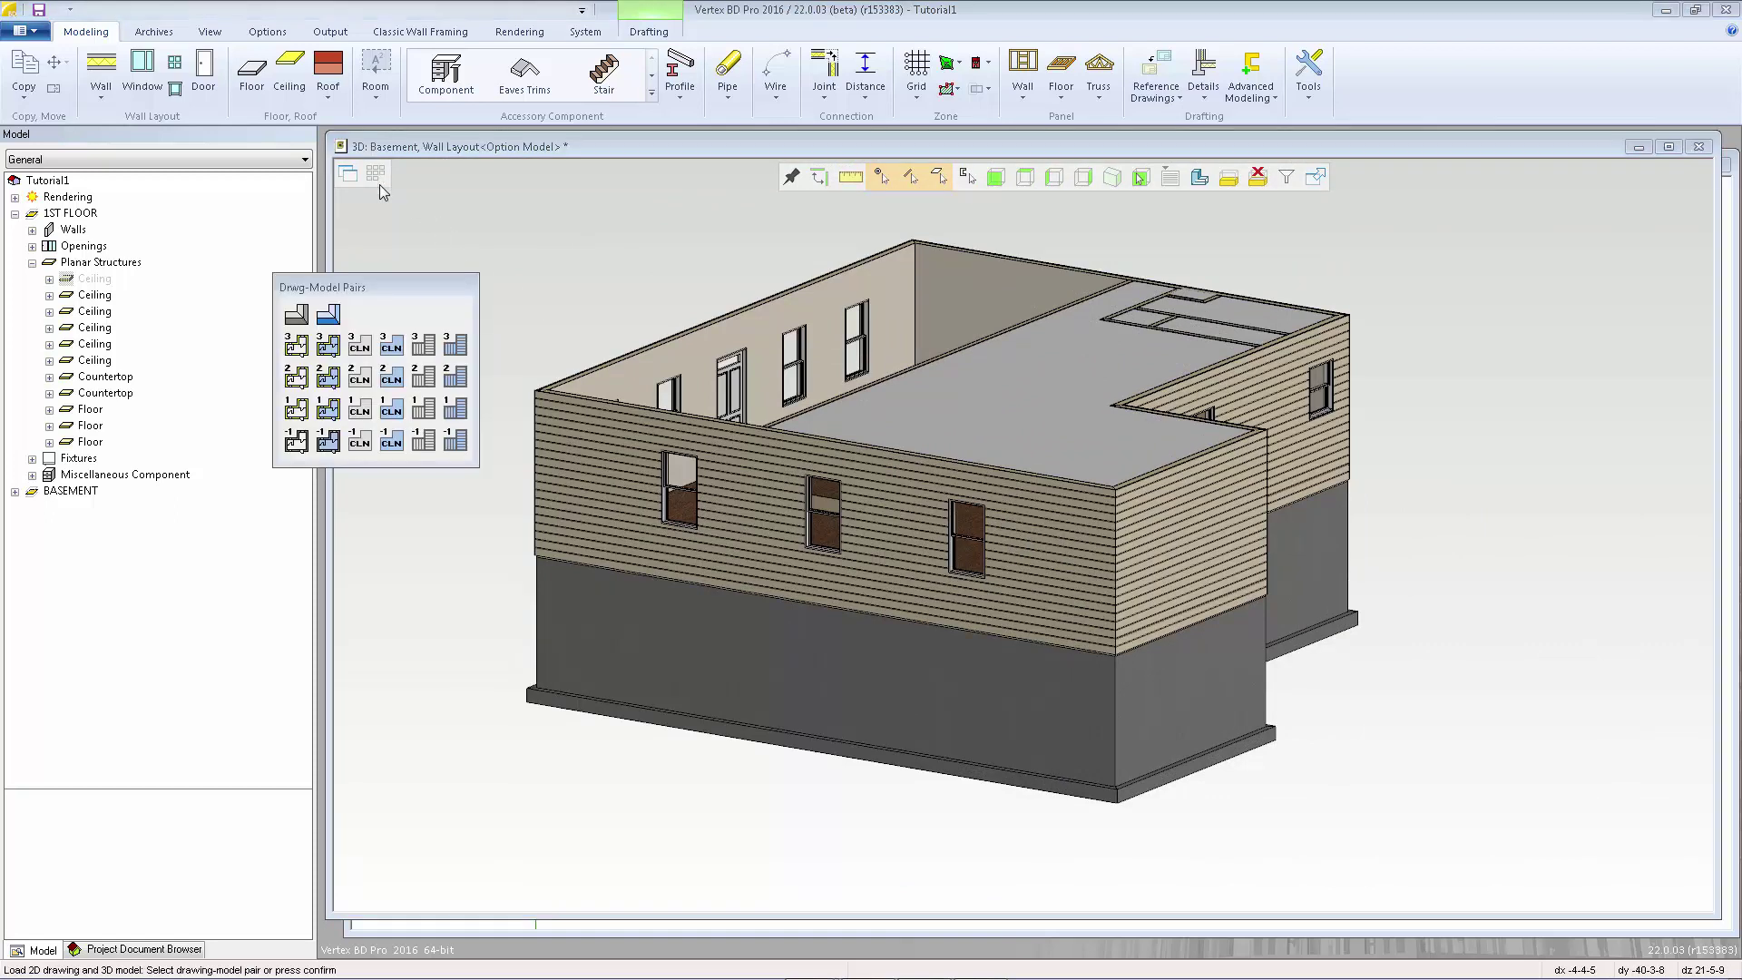
Step: Switch to the basement Deck Layout pair and start adding a floor
left_click(427, 442)
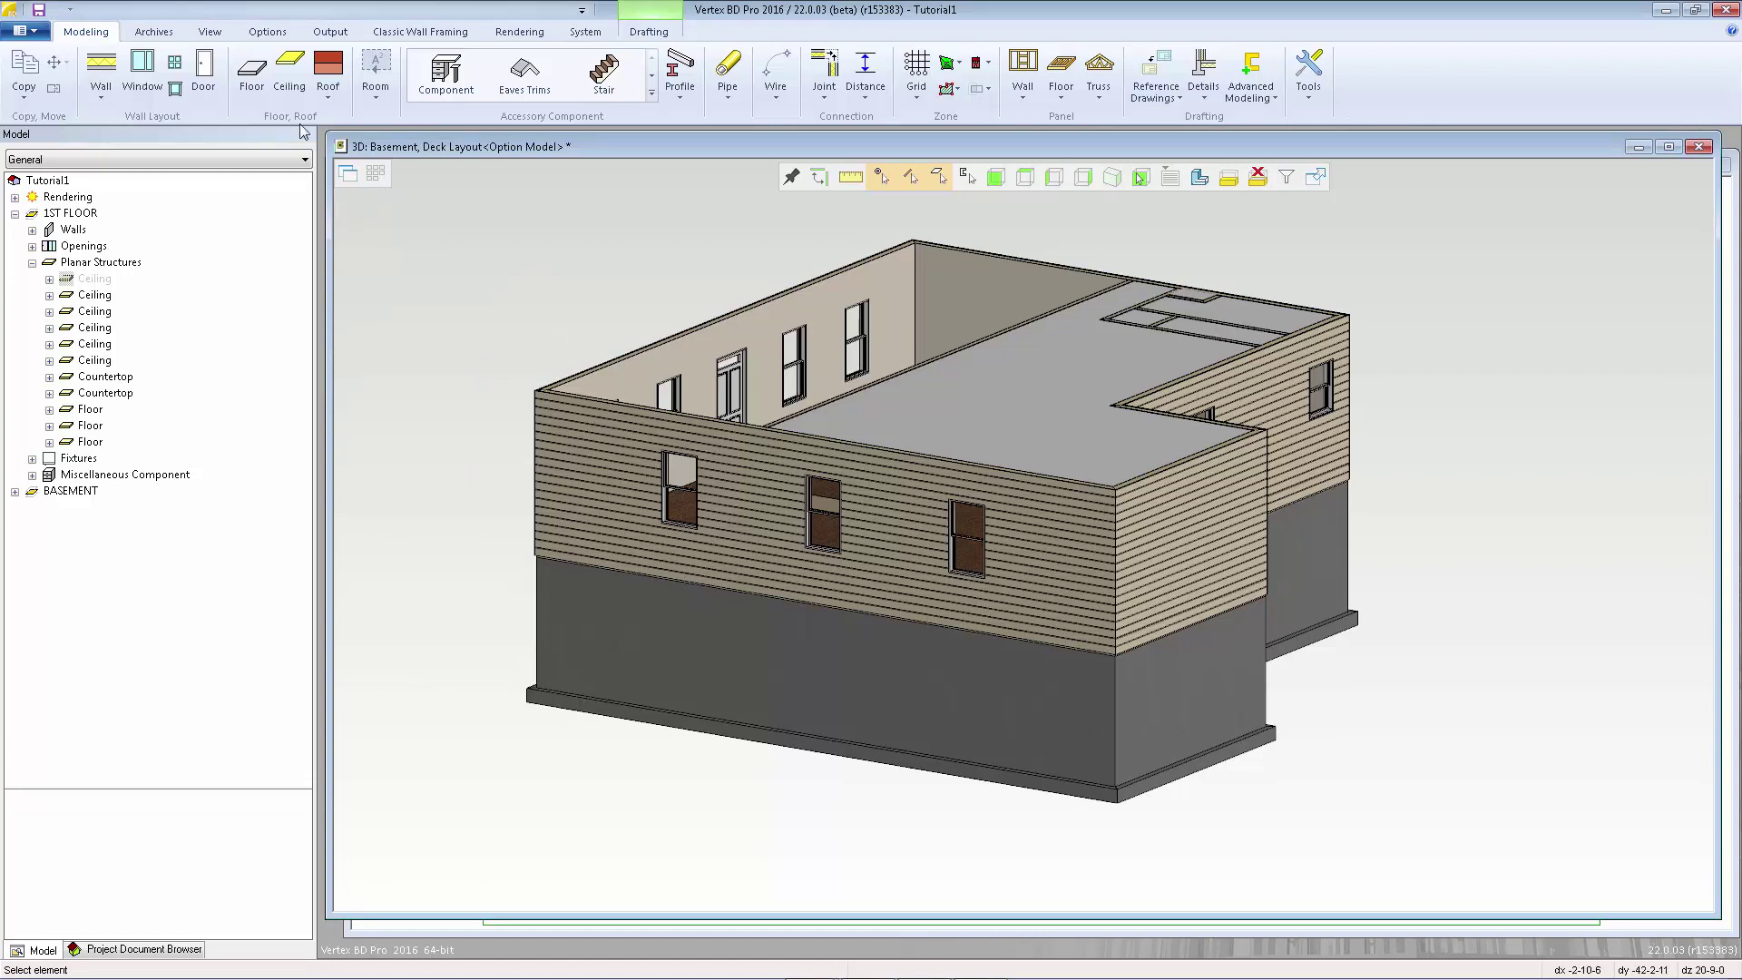
left_click(252, 74)
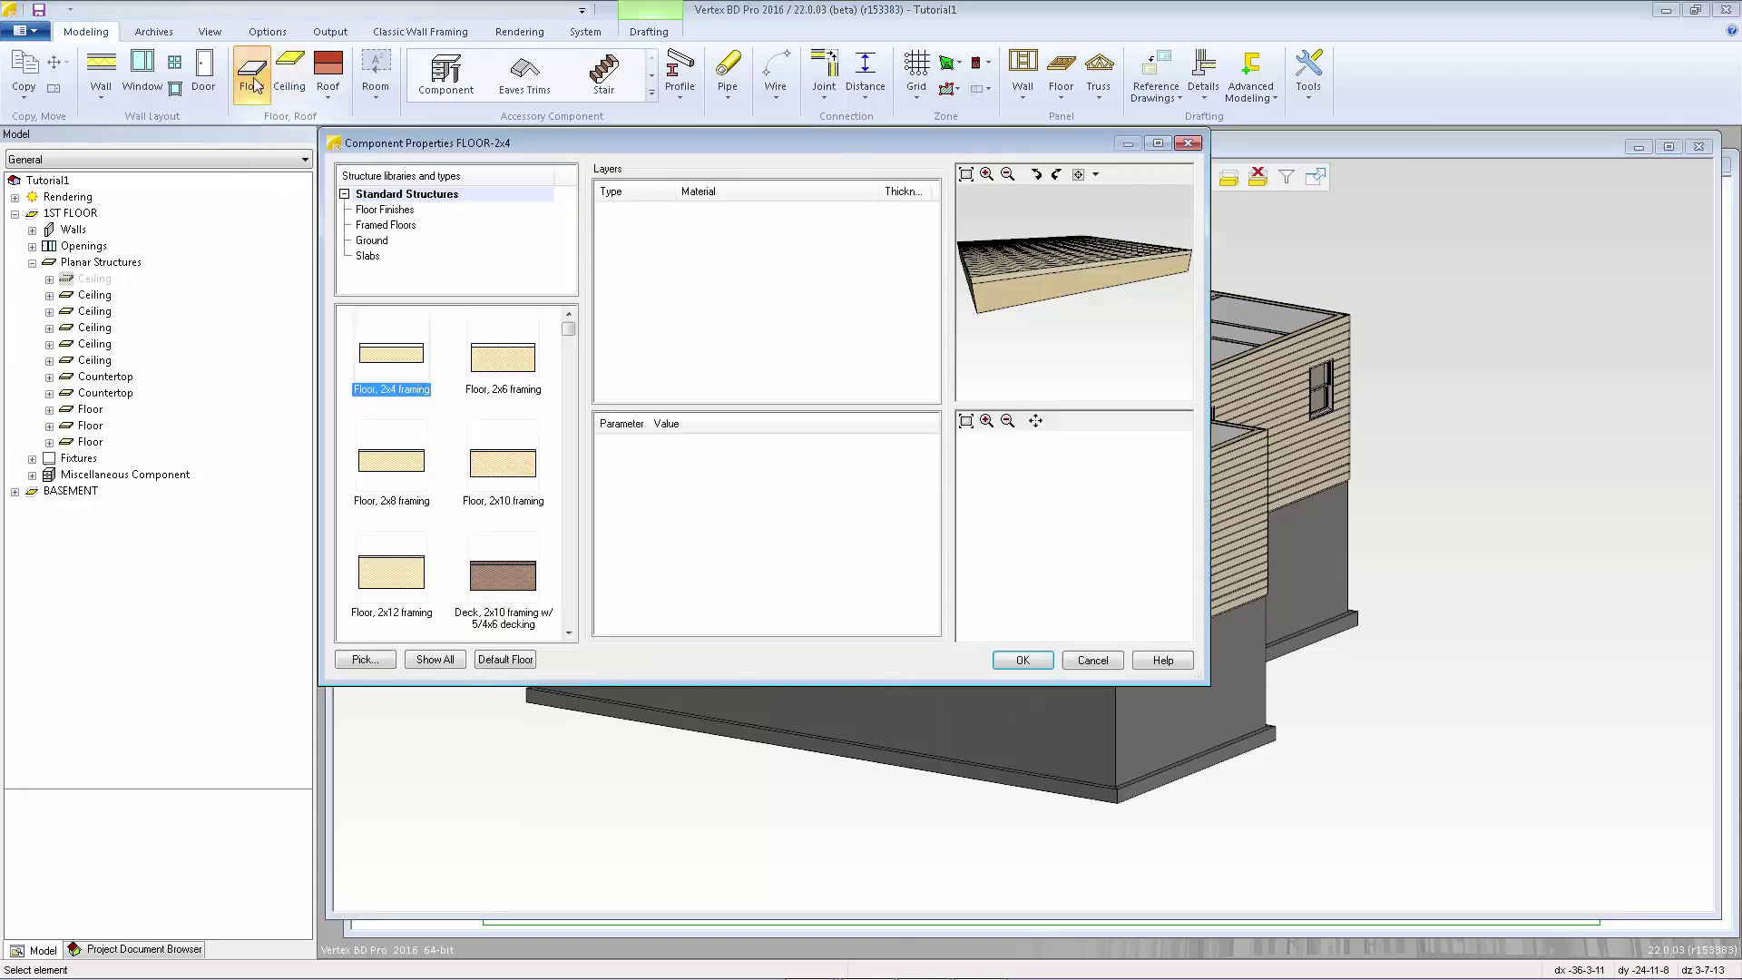
Step: Select Concrete slab 4'' Basement from the Slabs types and confirm it
left_click(370, 259)
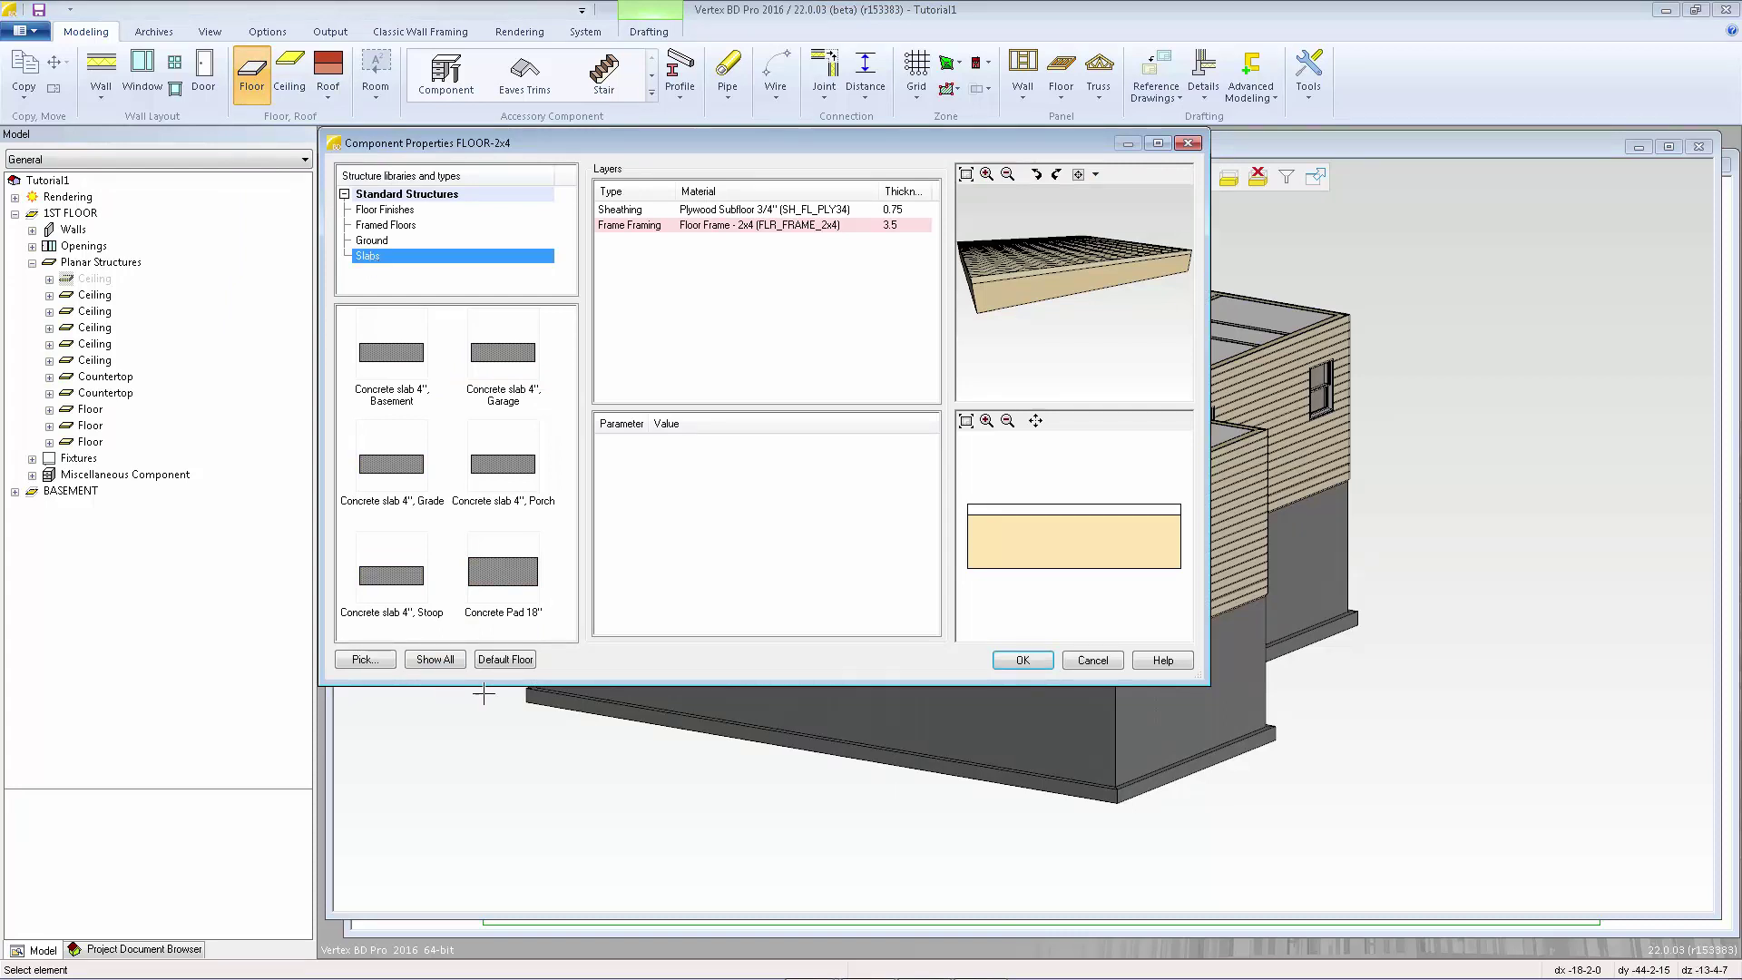
left_click(506, 660)
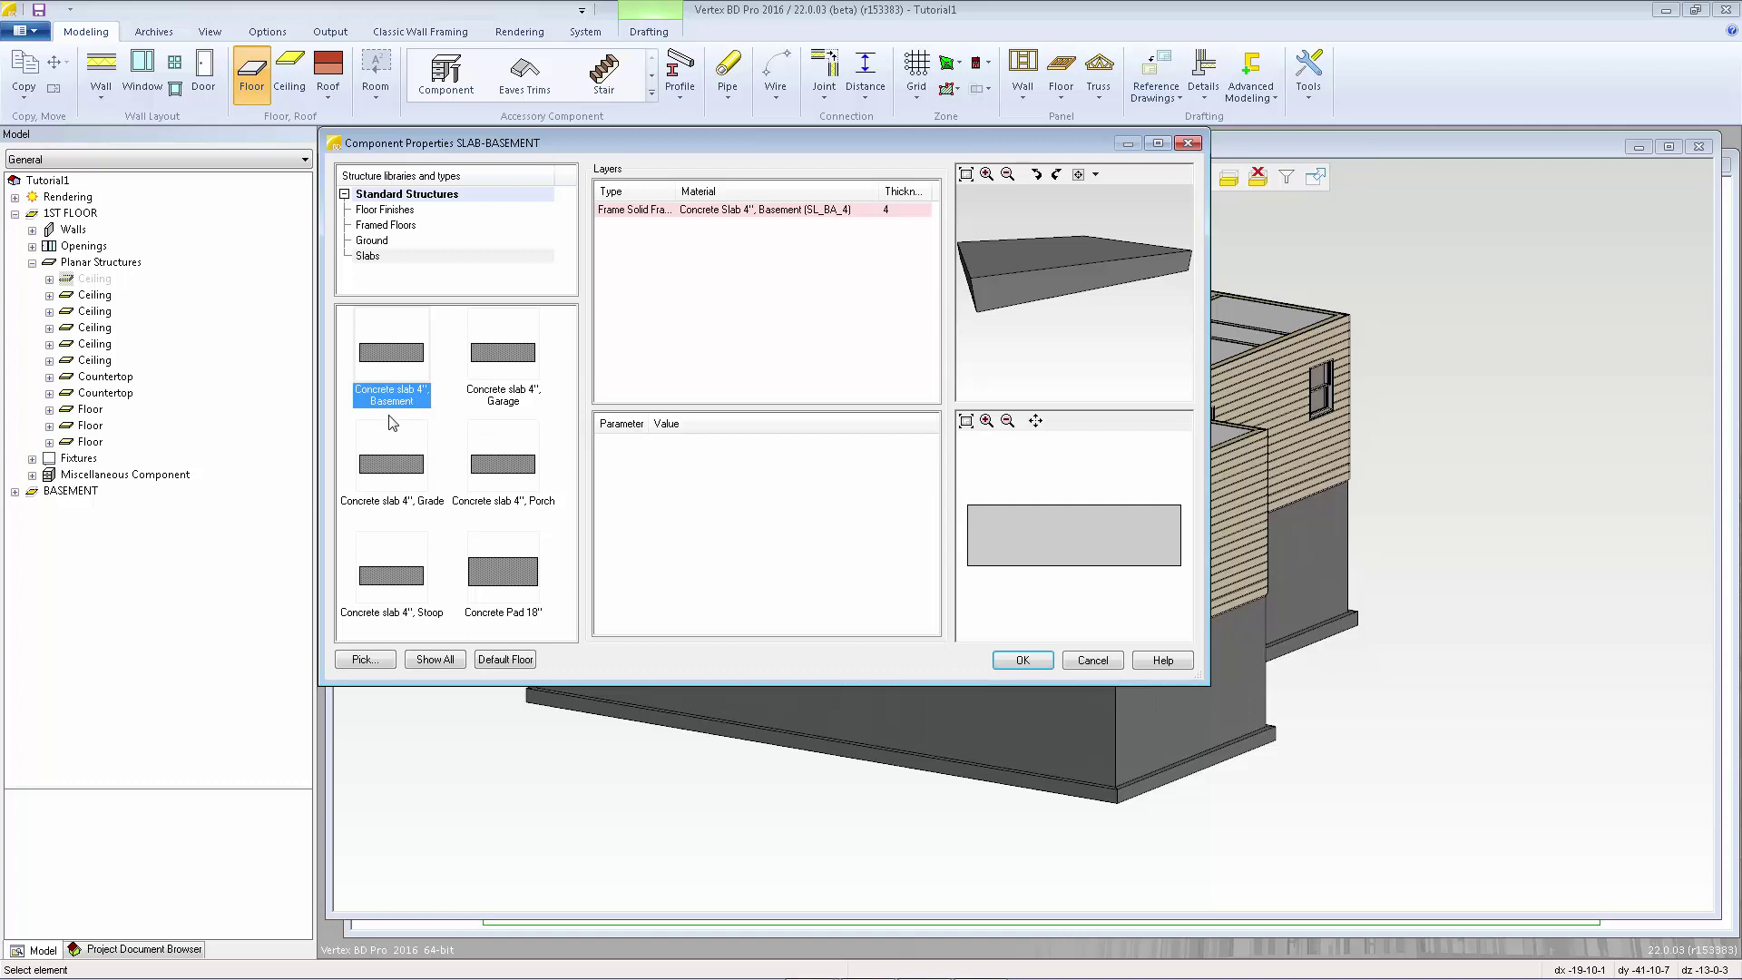
left_click(1027, 662)
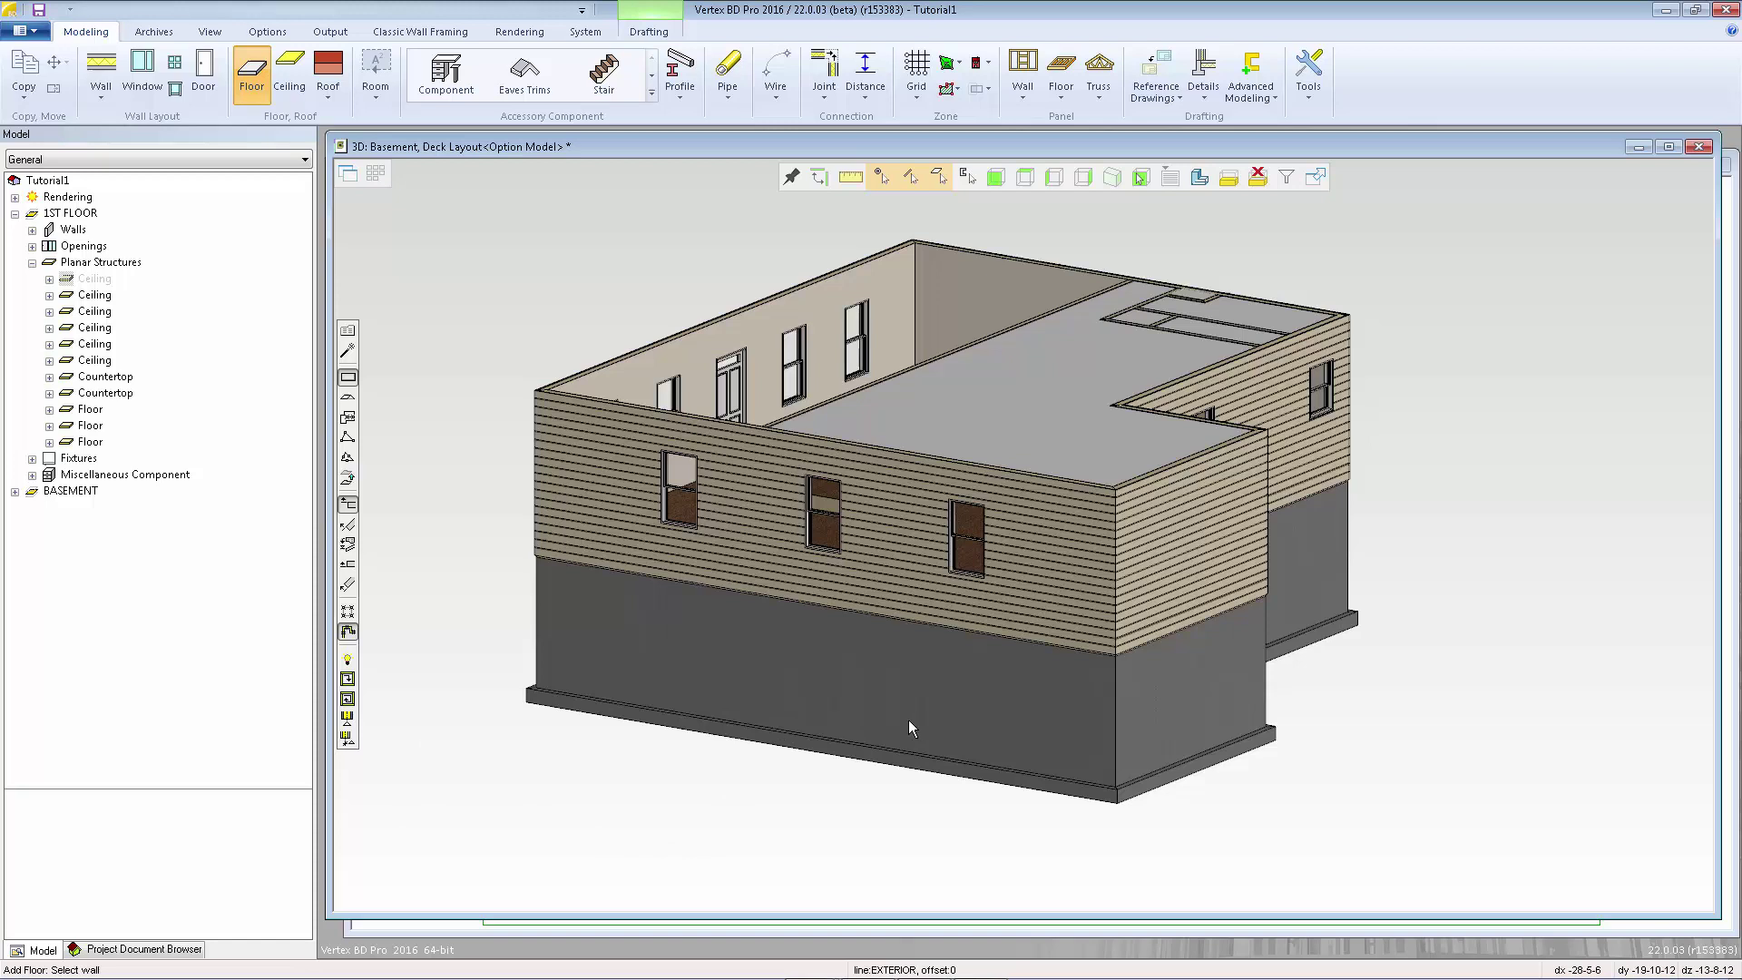
Step: Trace the slab along the foundation walls' interior faces at offset 0, then finish
left_click(872, 721)
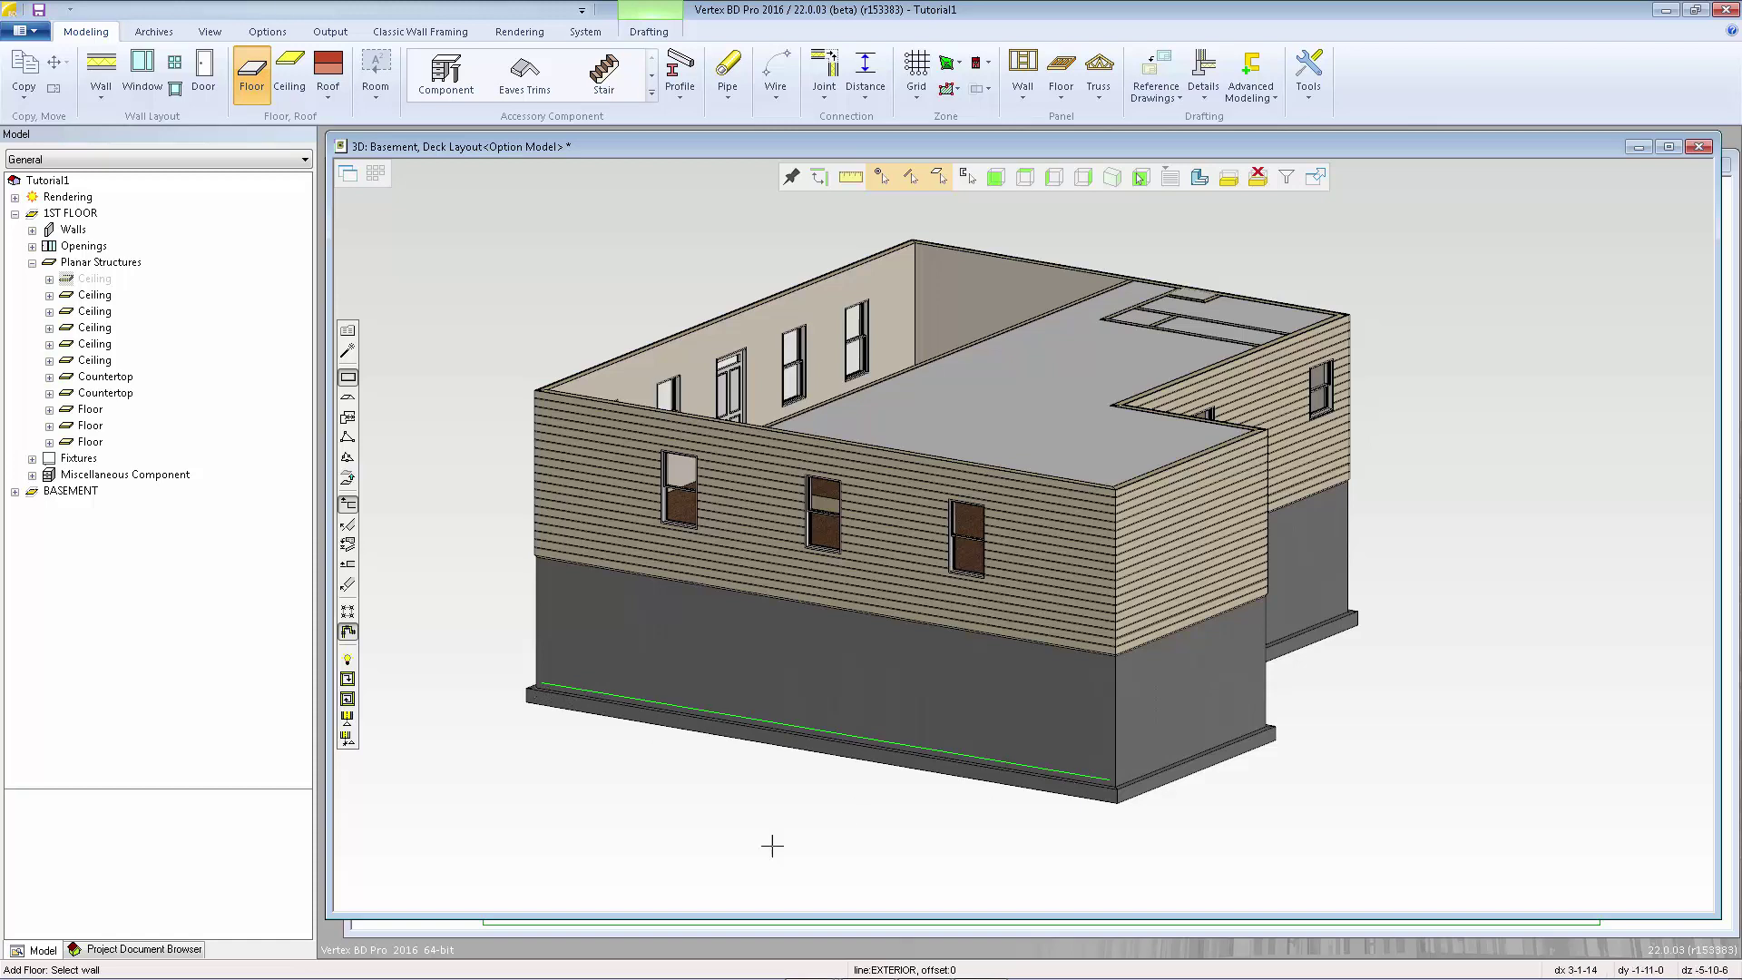
left_click(347, 718)
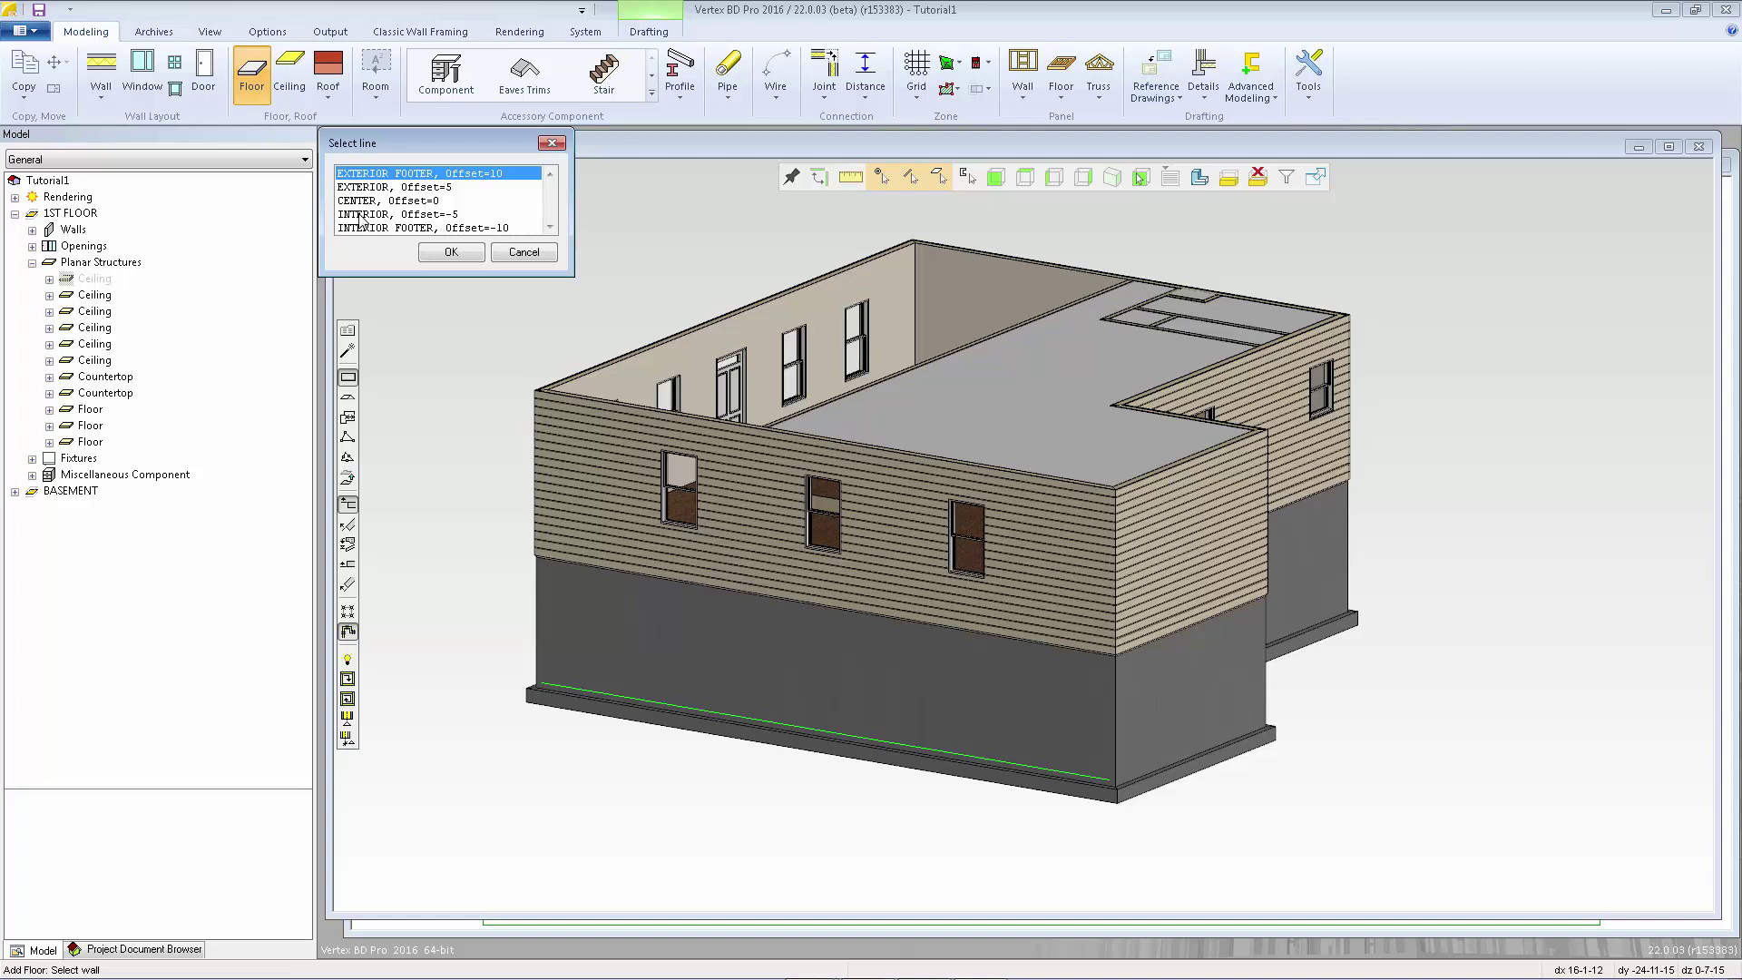
double_click(358, 213)
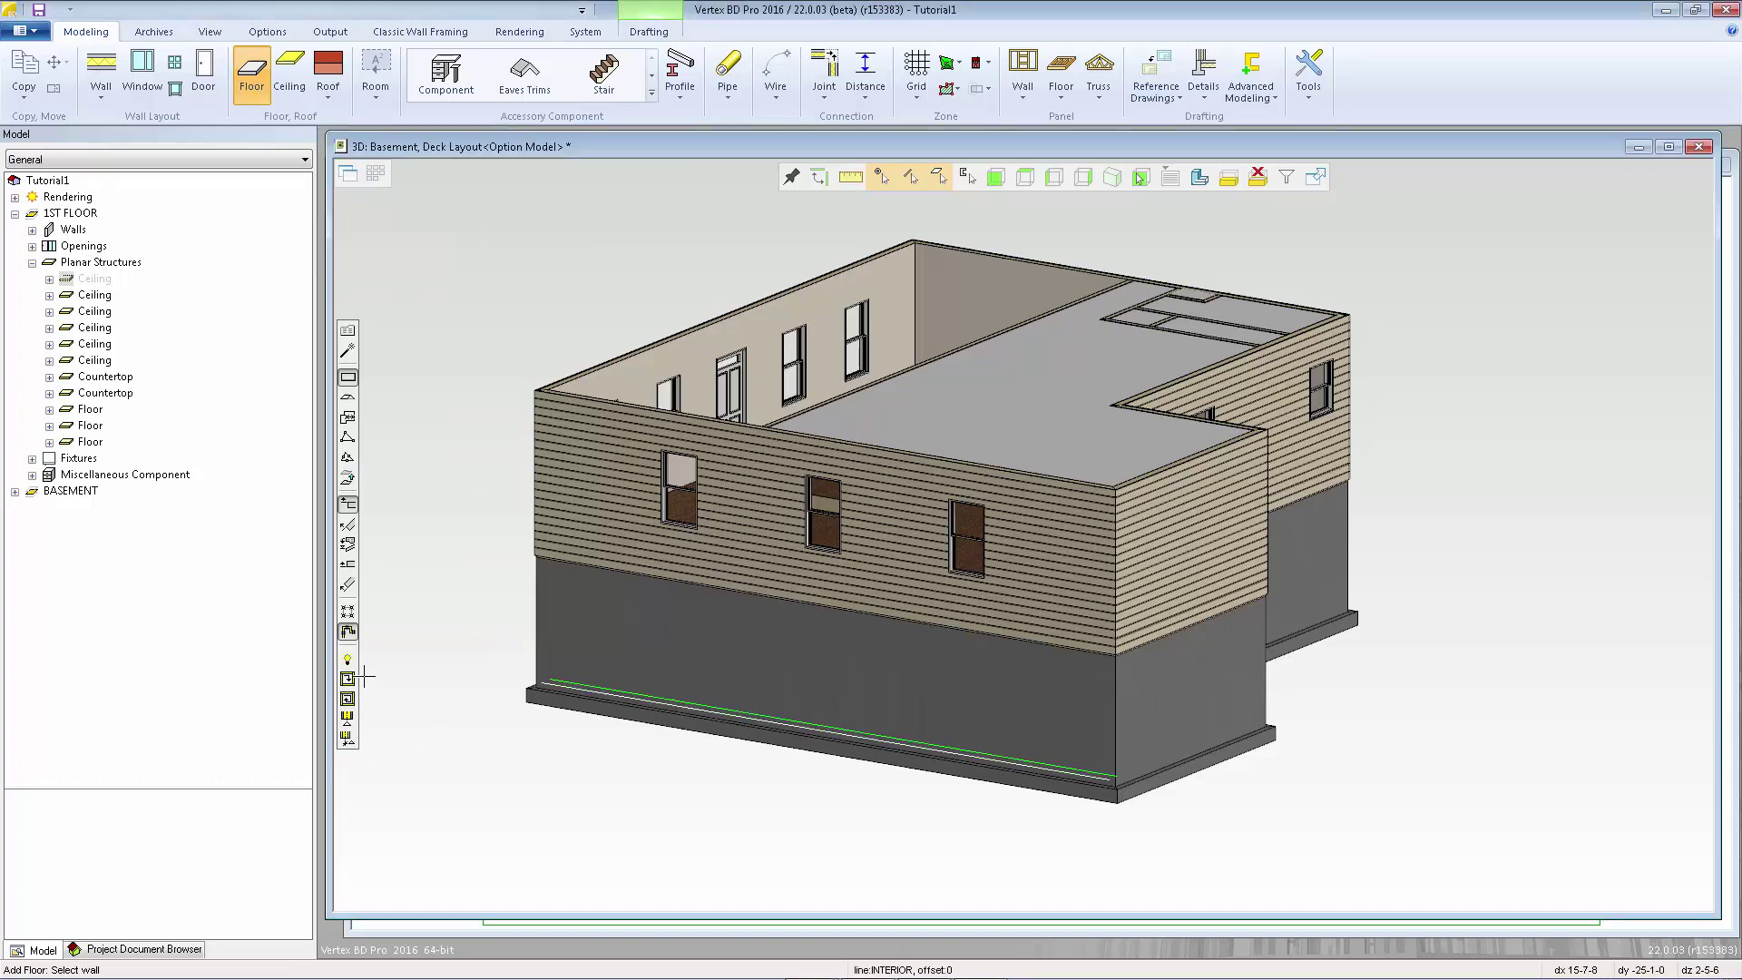
left_click(349, 703)
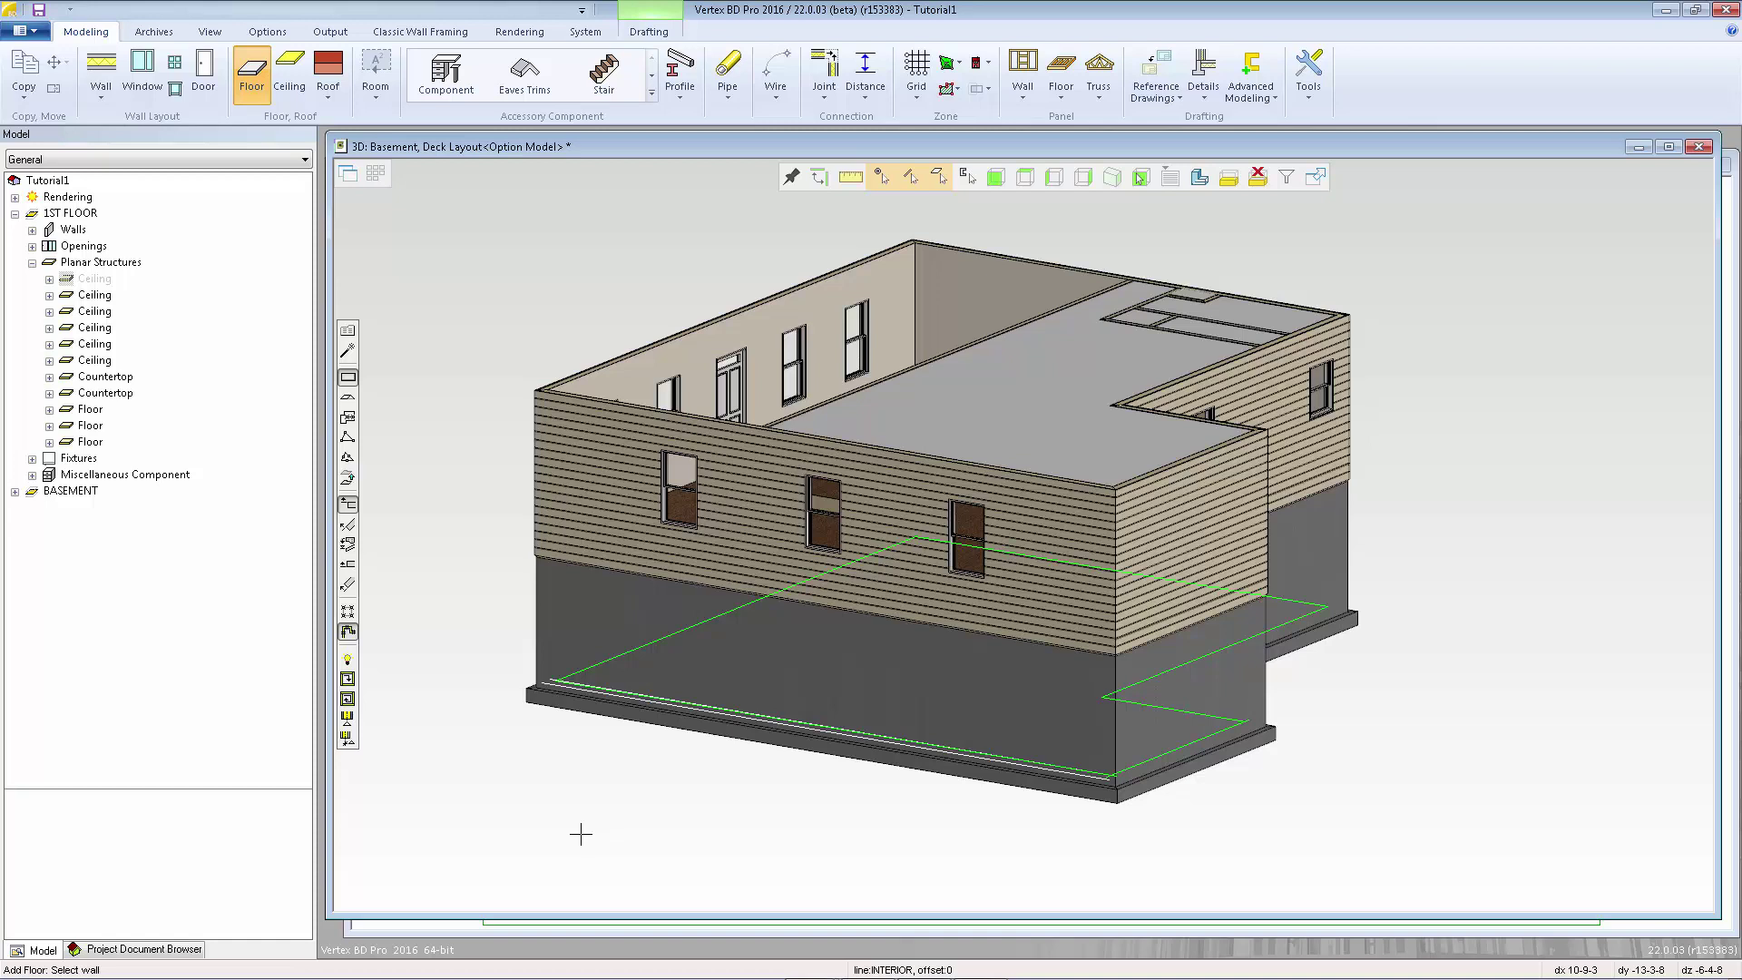
key("Escape")
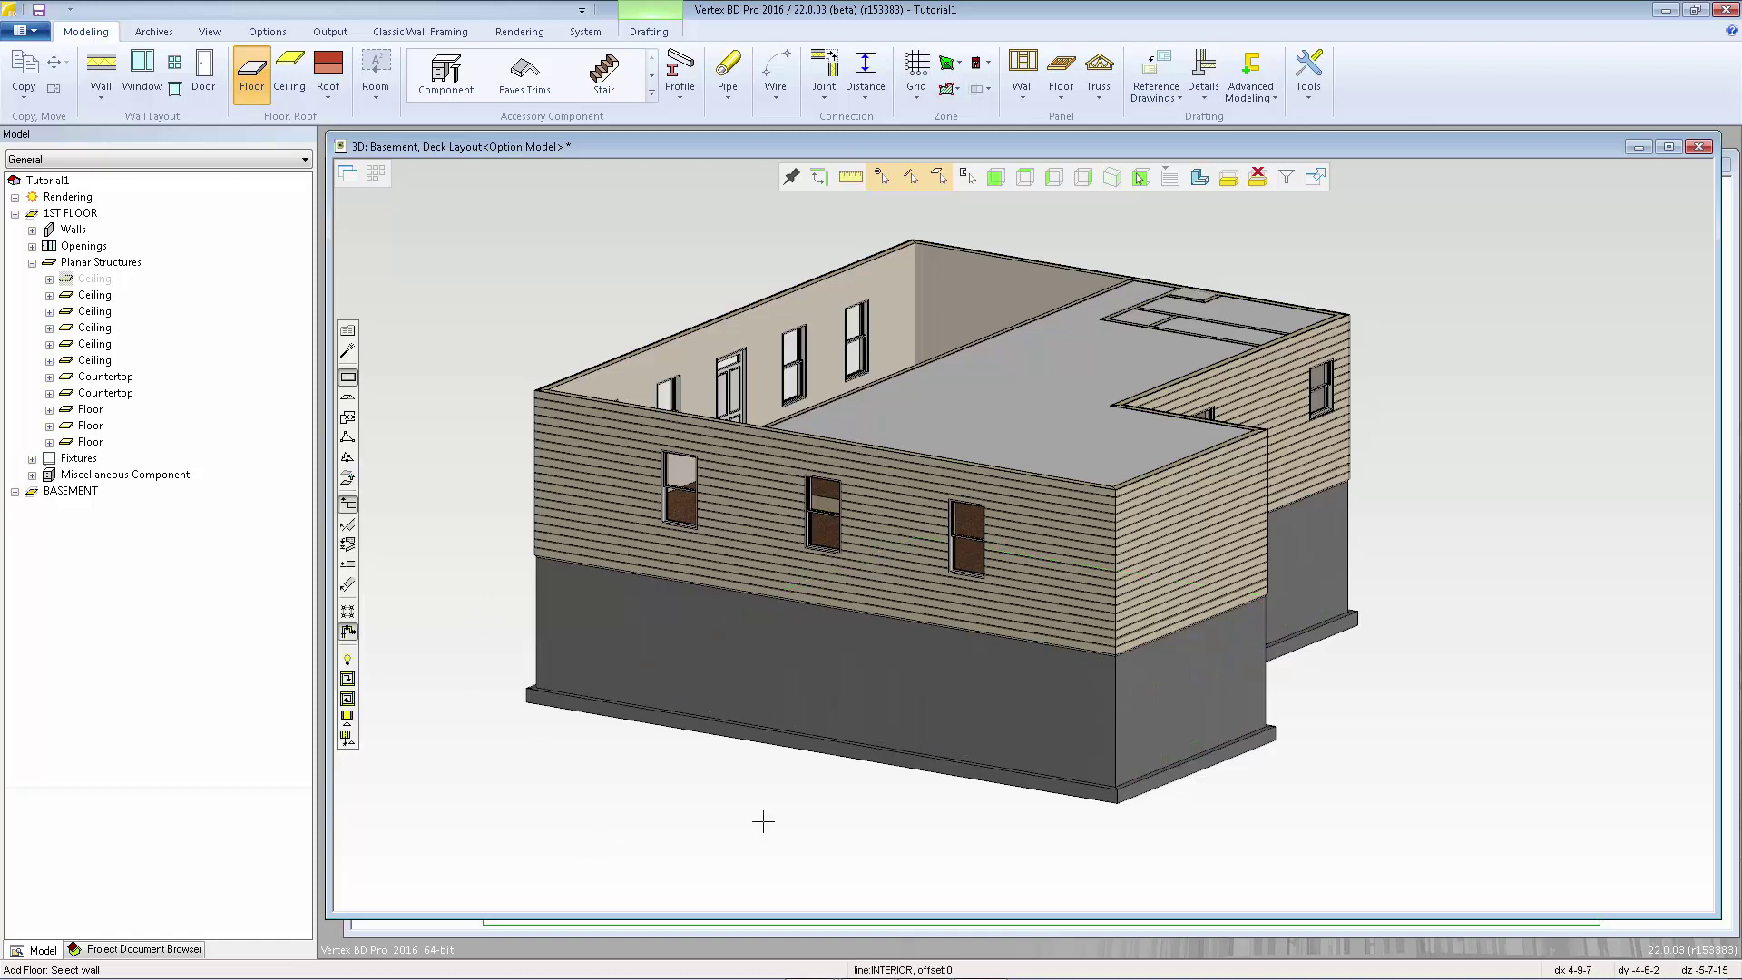
key("Escape")
Step: Section the 3D model with a limiting plane and orbit to face the footing corner
right_click(434, 280)
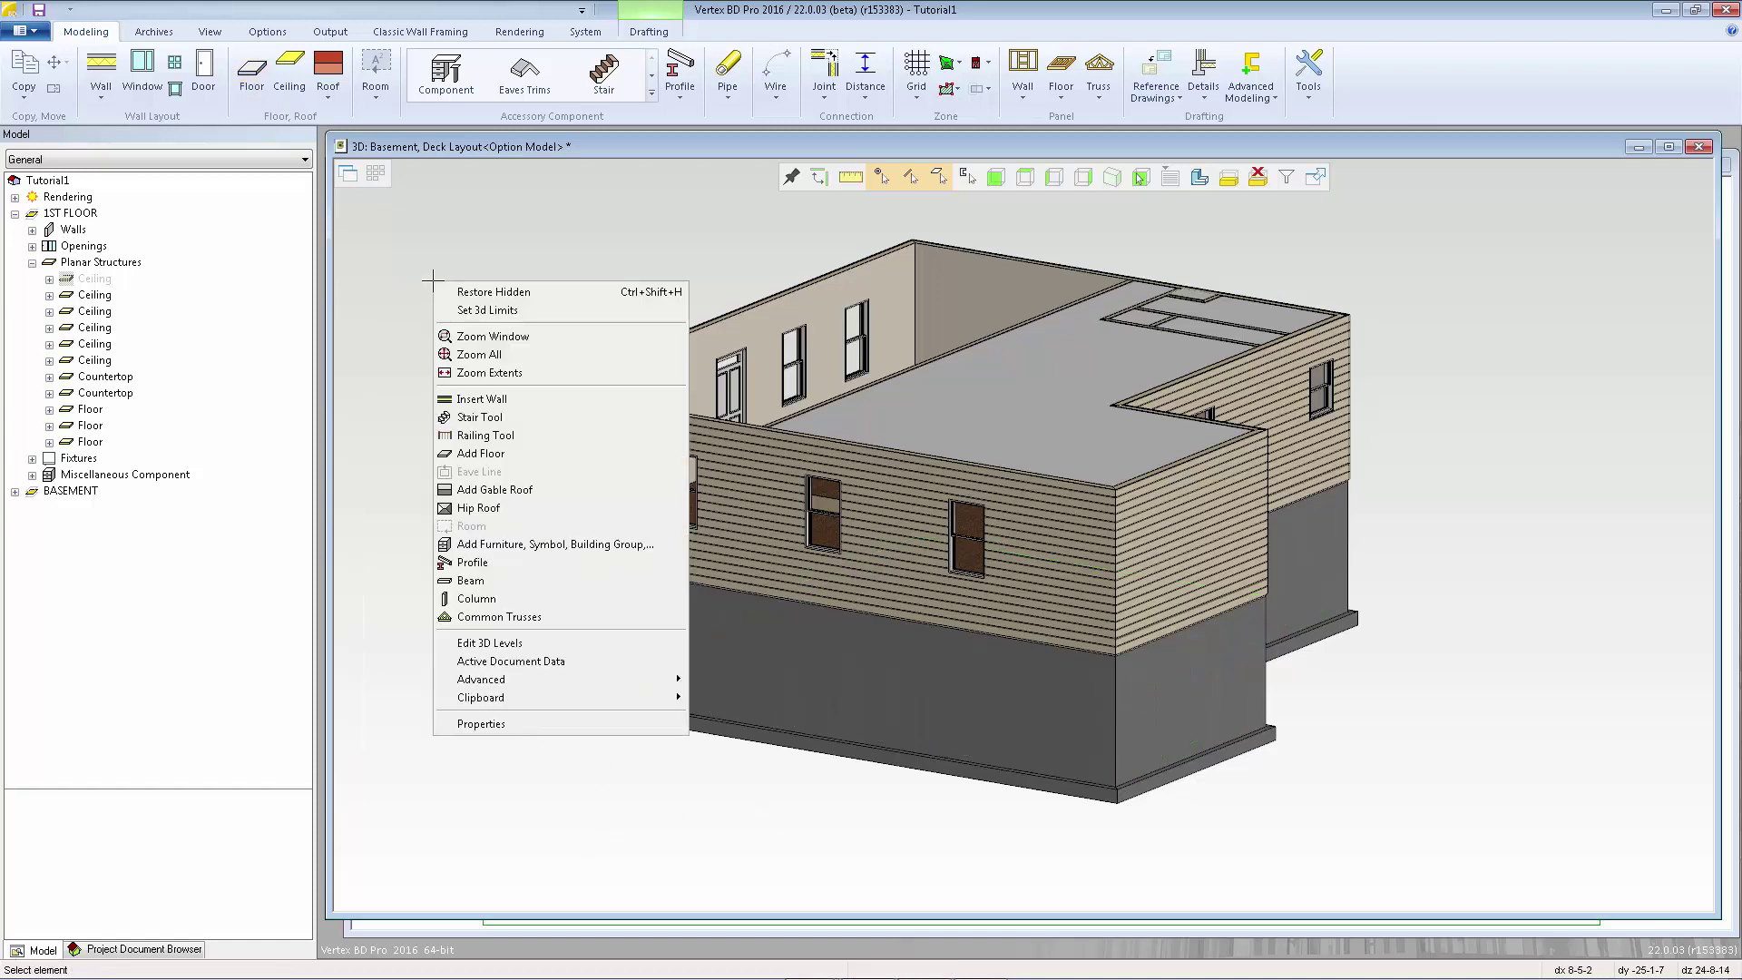
left_click(477, 323)
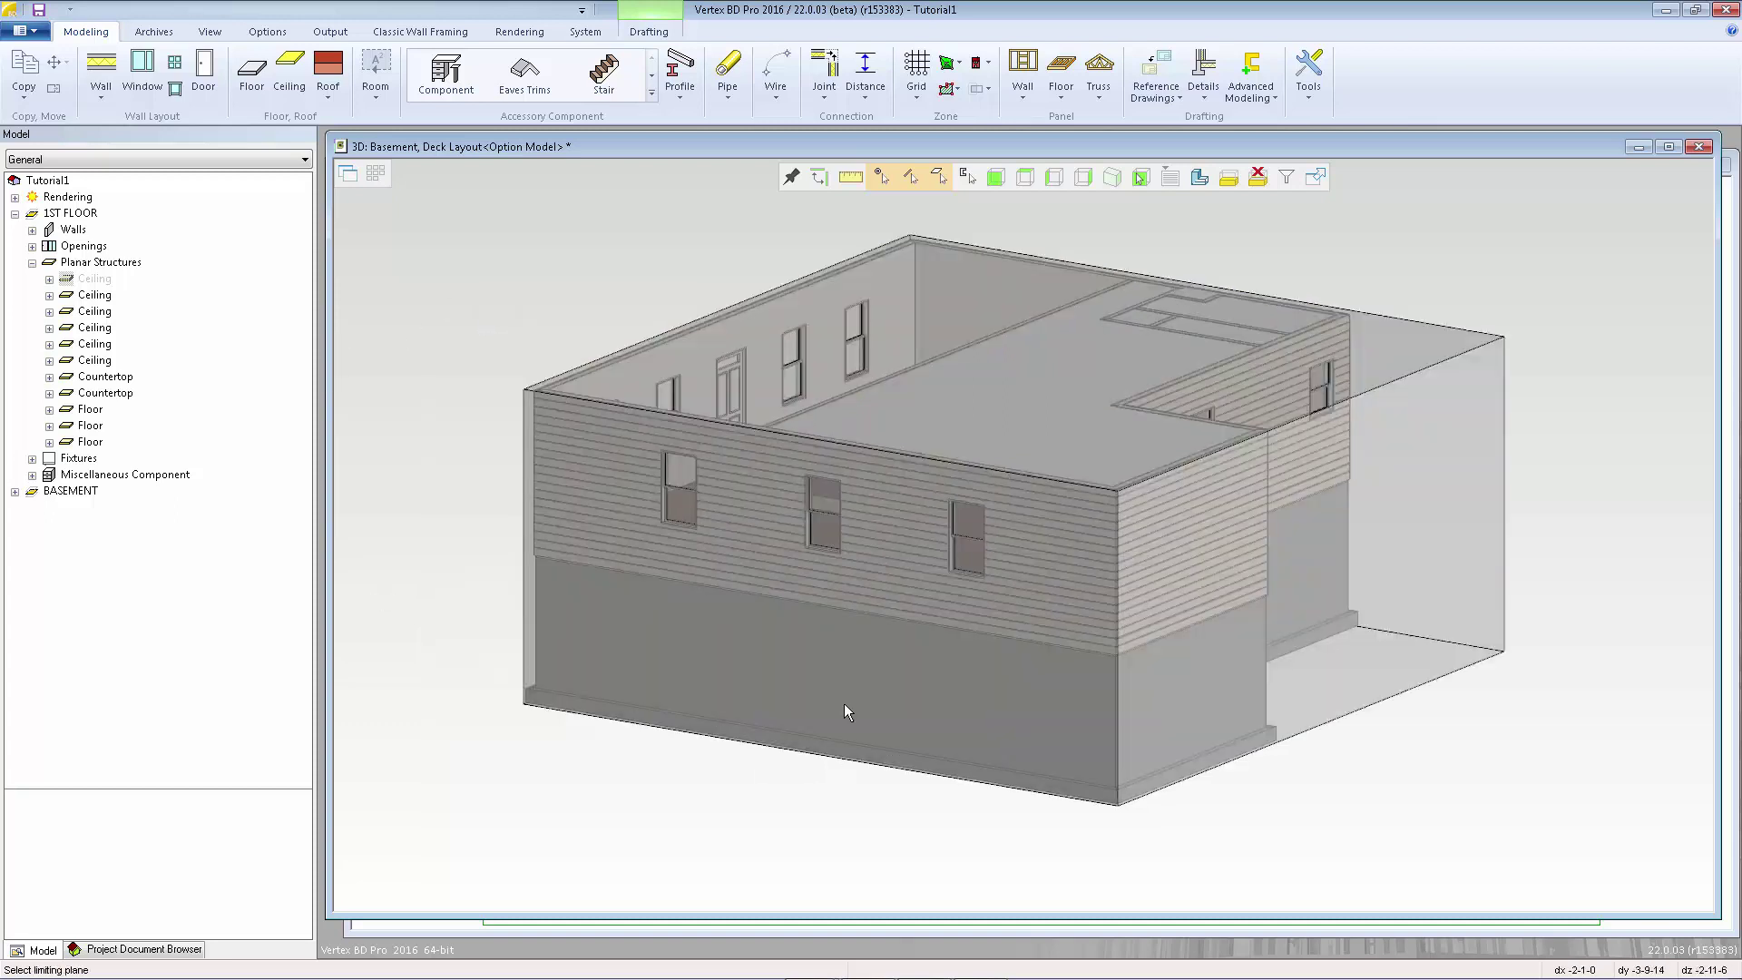
left_click(845, 672)
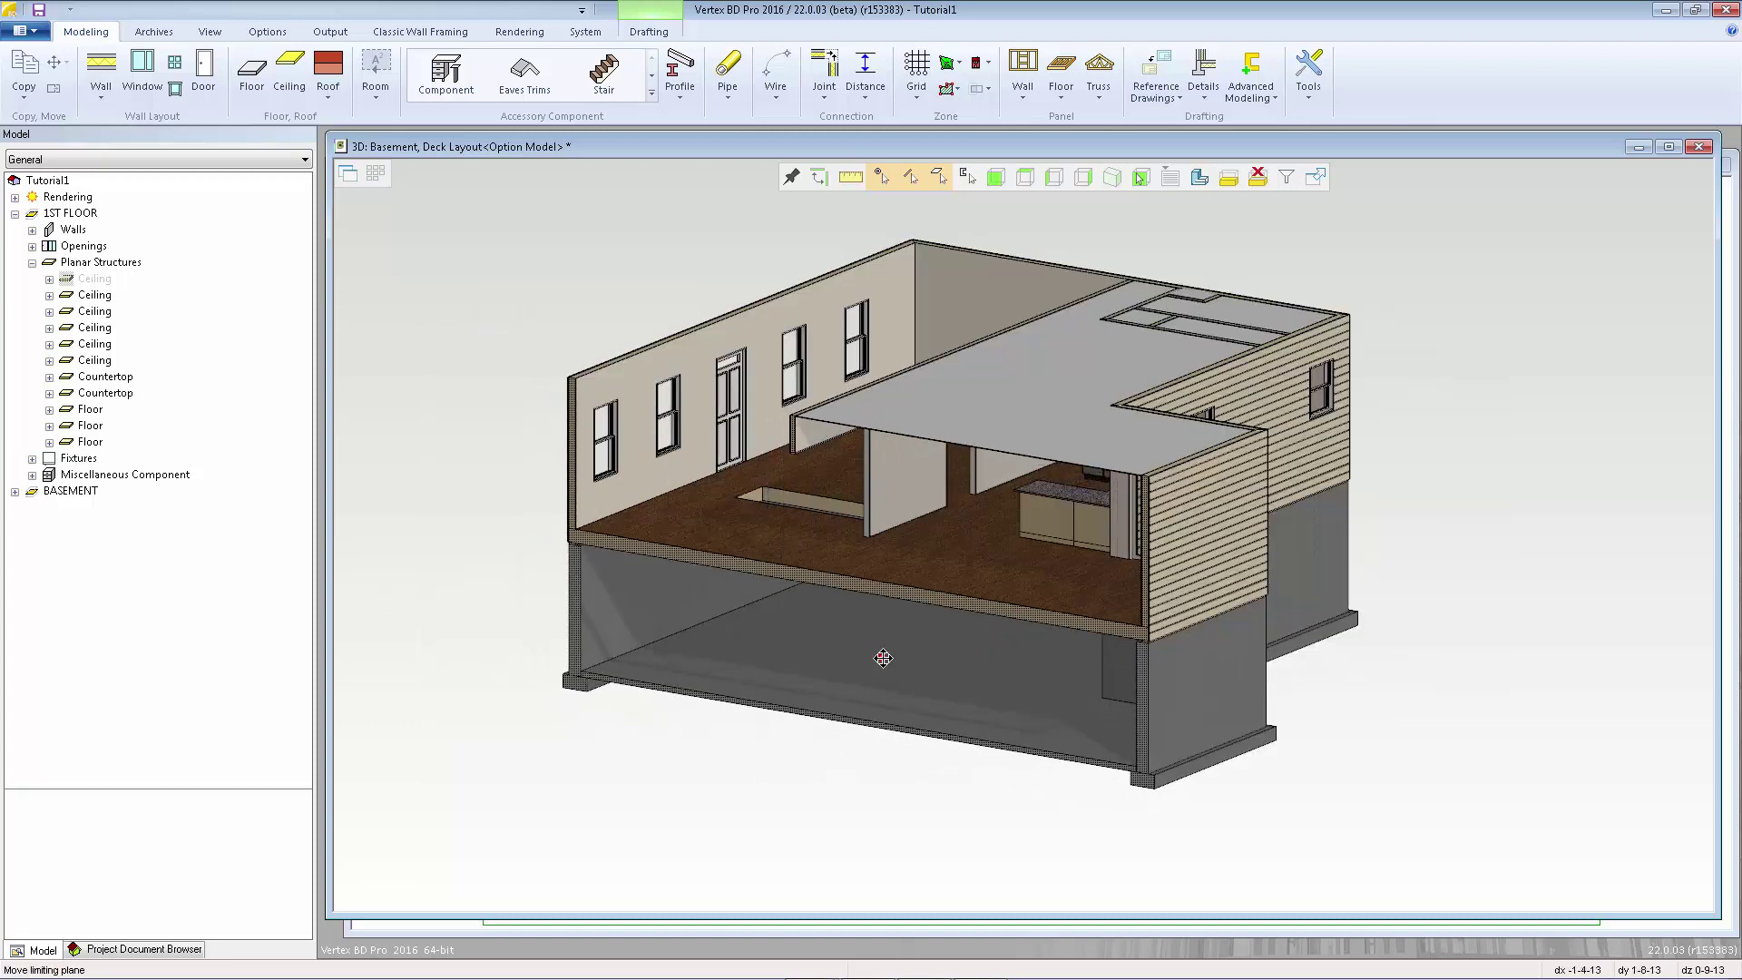
left_click(881, 659)
left_click(898, 641)
scroll(706, 650, "up", 5)
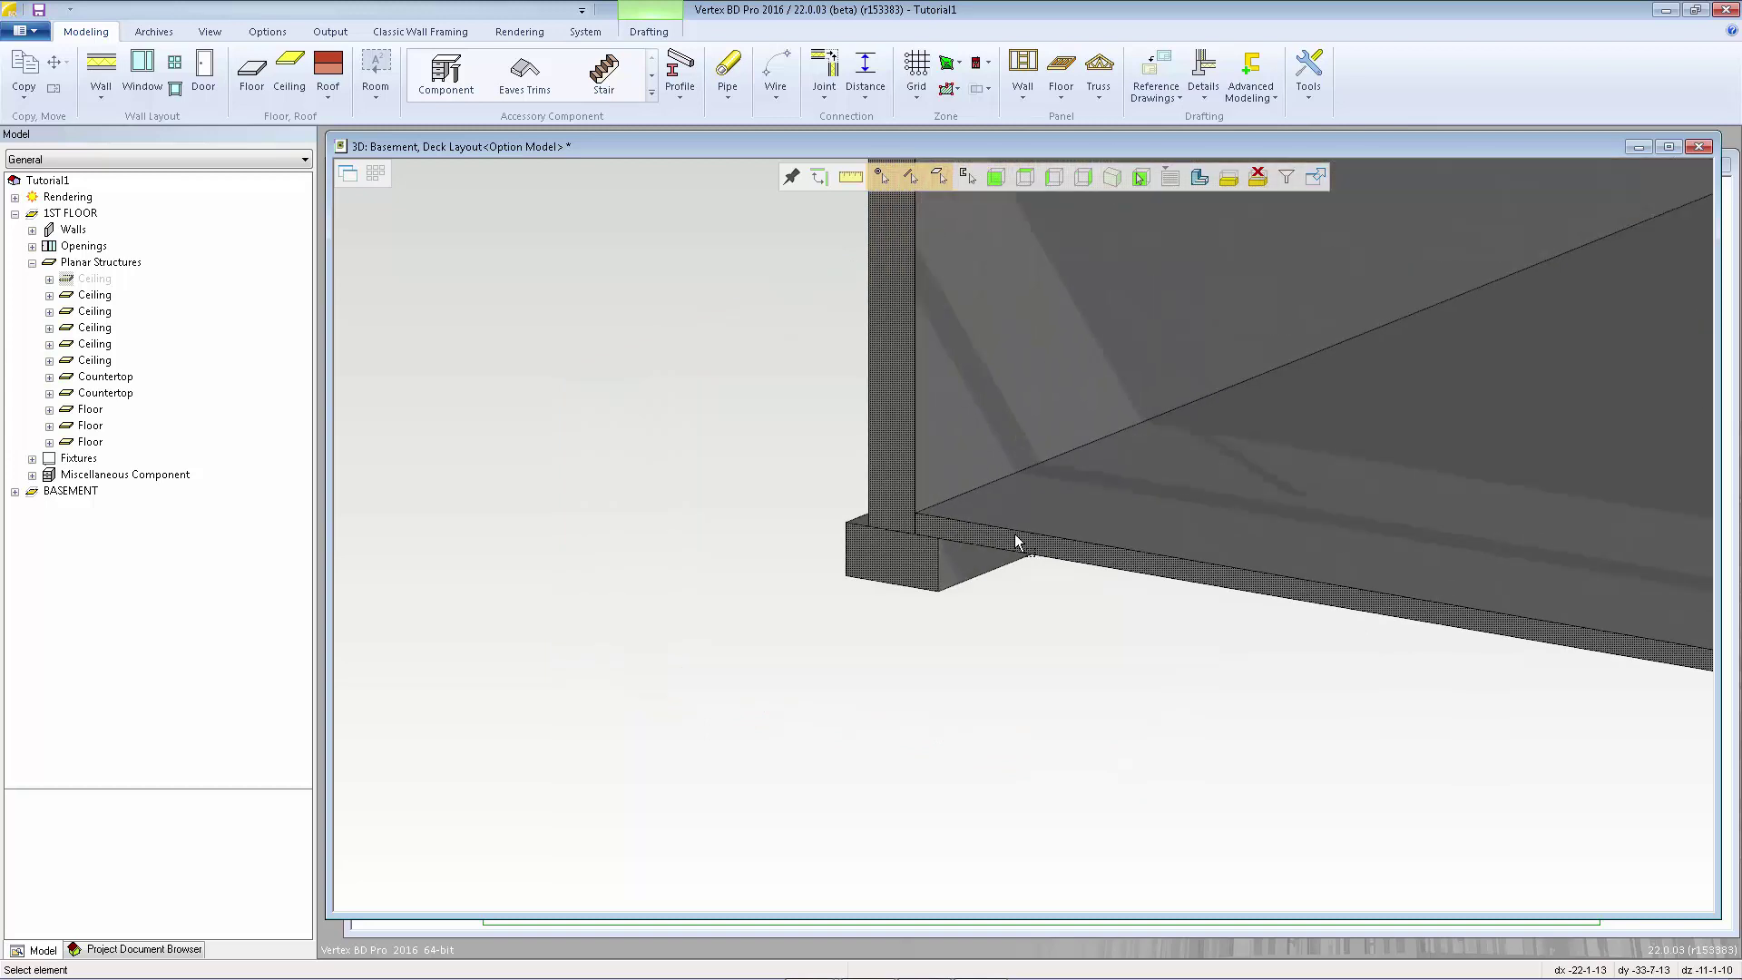
scroll(1014, 534, "up", 2)
middle_click_drag(1029, 525, 899, 572)
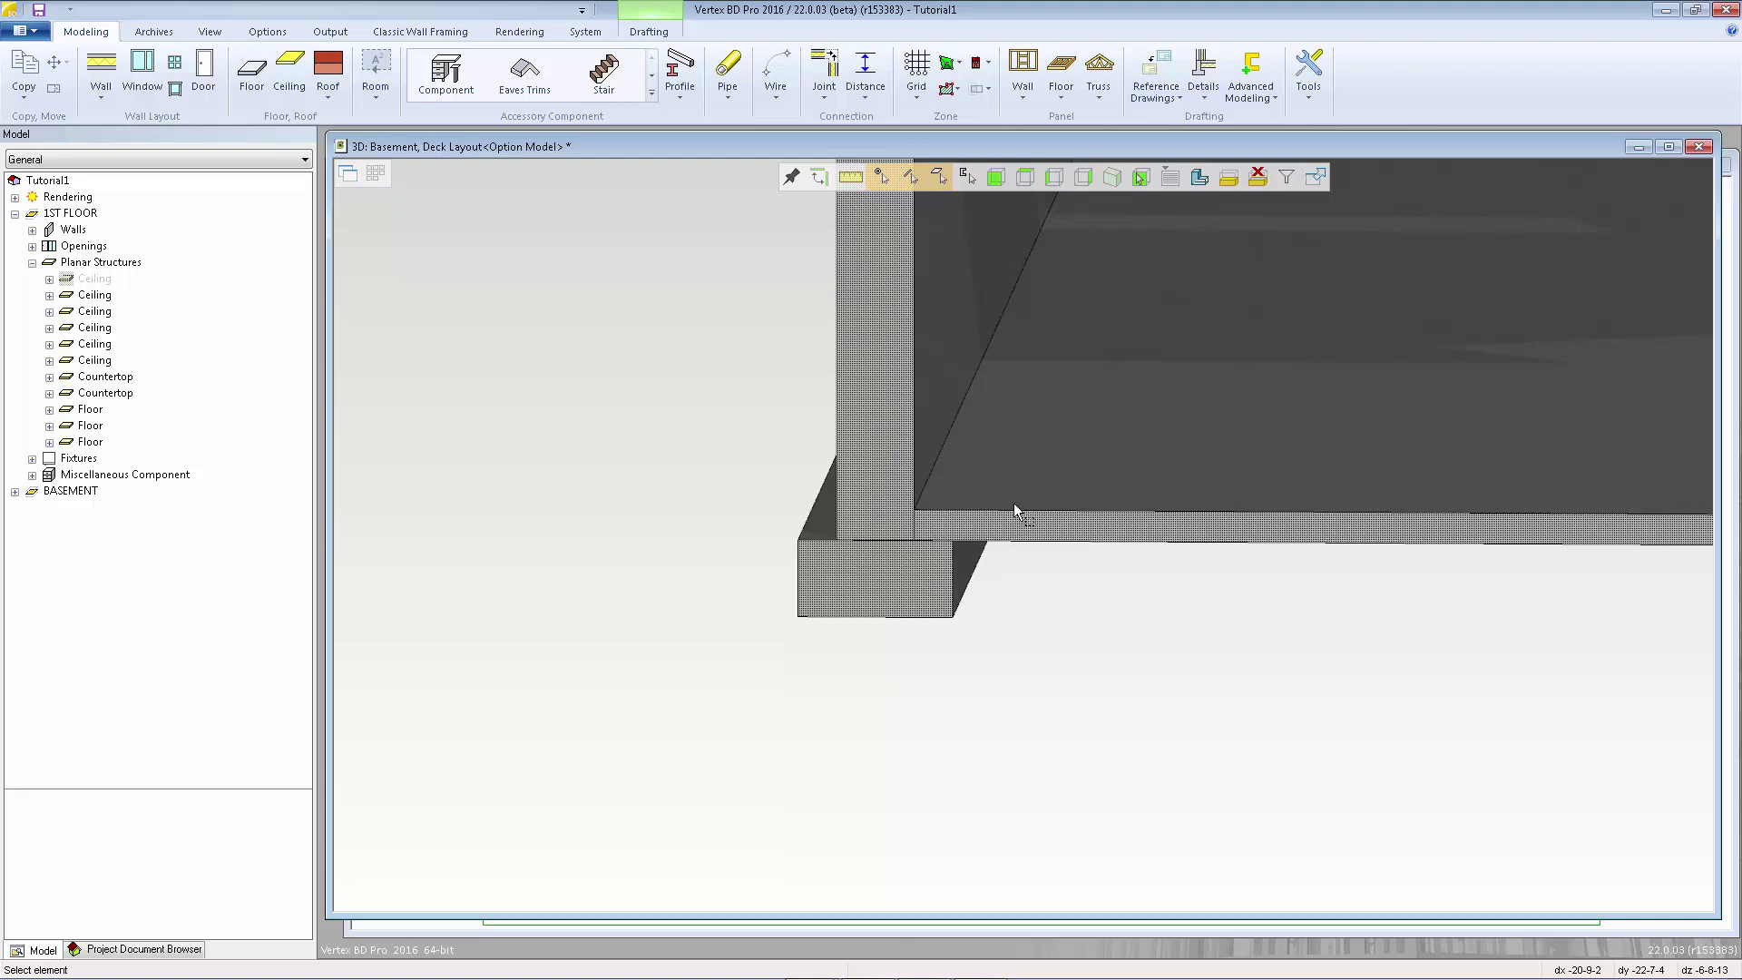
scroll(1014, 501, "down", 2)
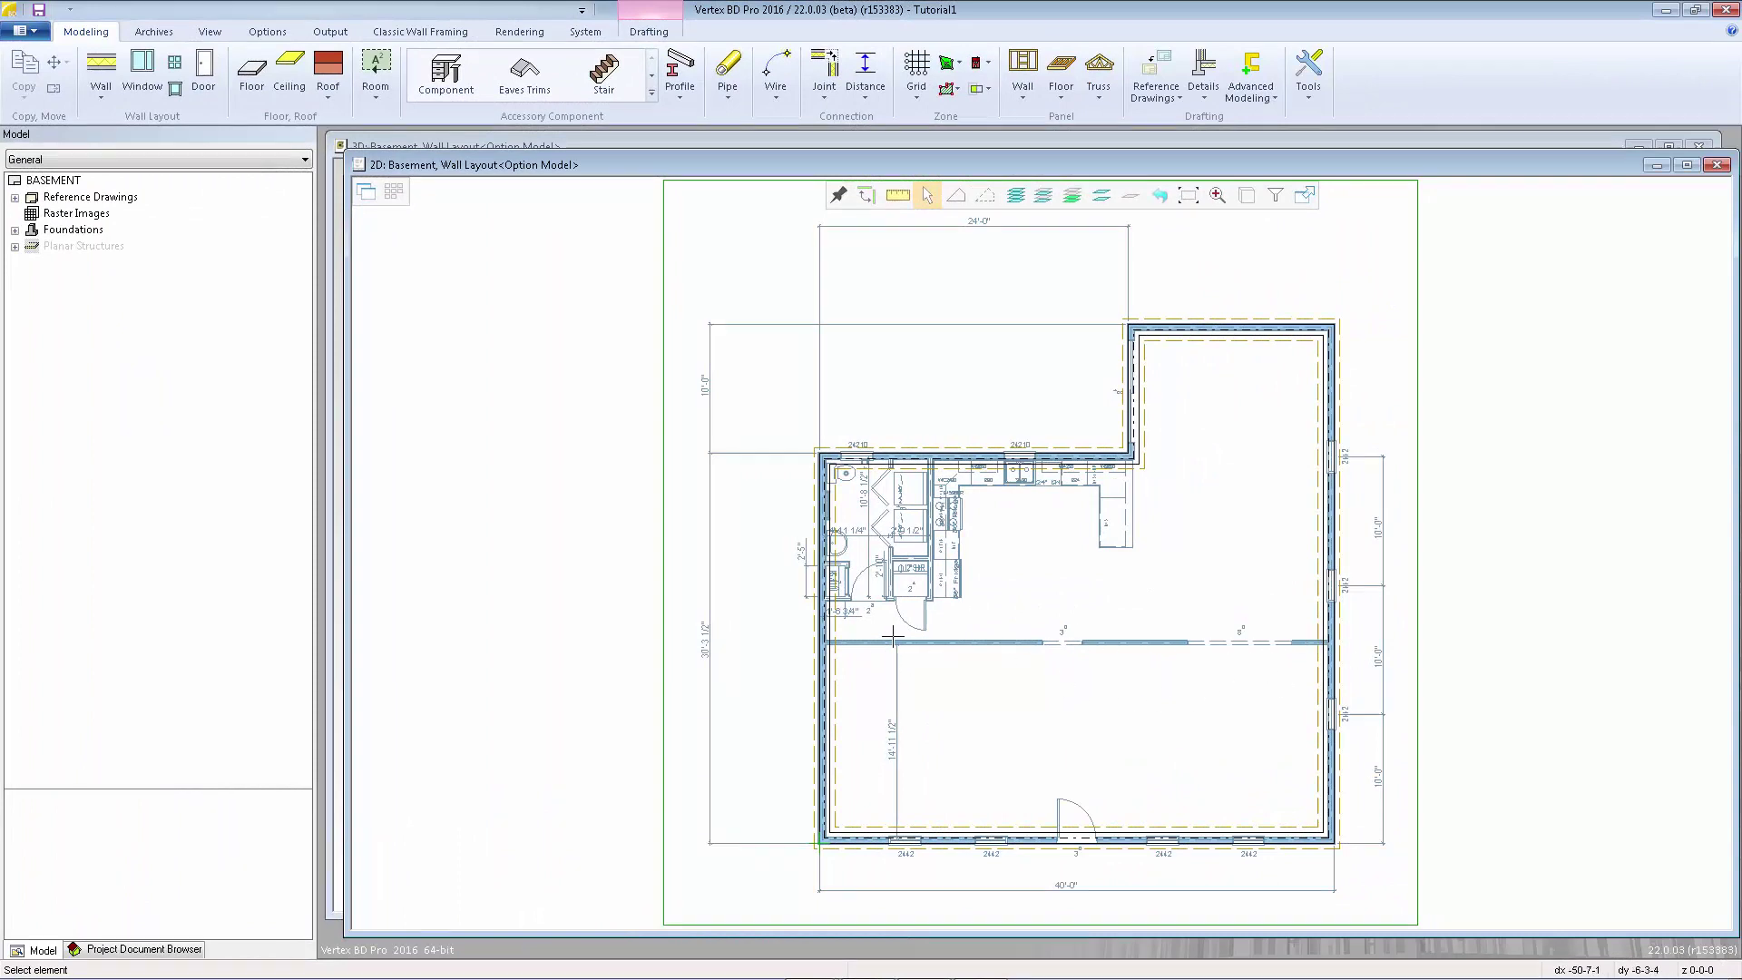
Step: Pick the Parametric Lally Column from Columns > Lally and change its post height from 83 to 92
left_click(447, 75)
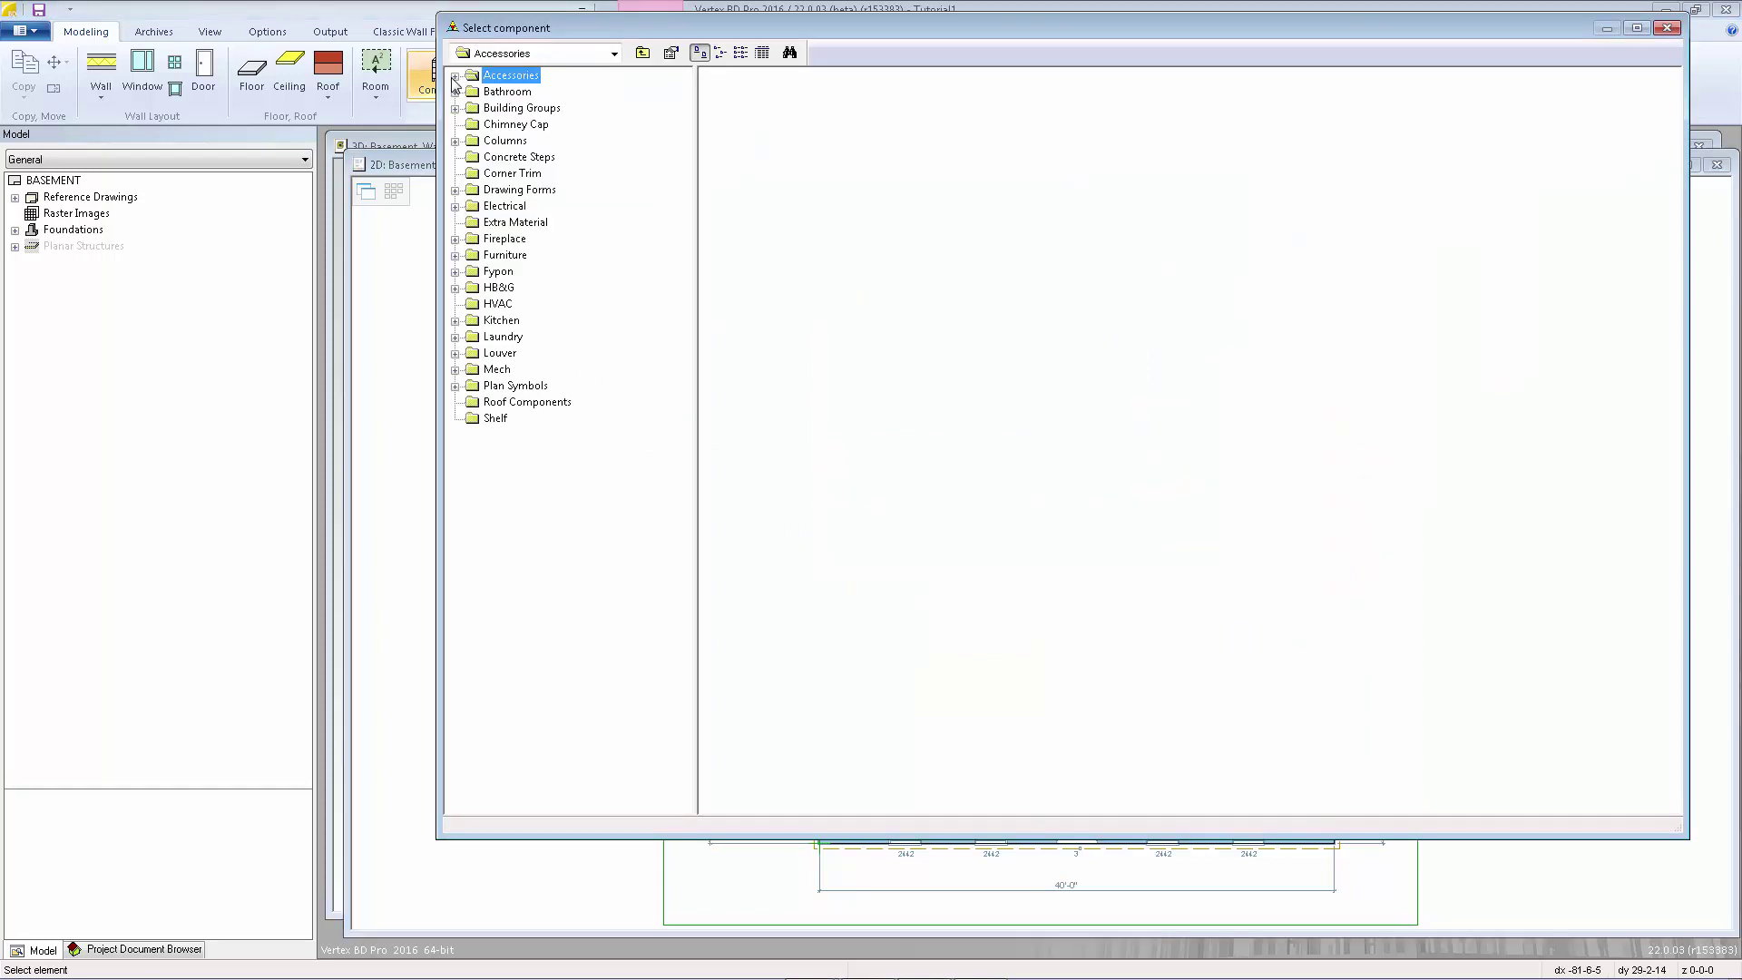
left_click(503, 139)
left_click(456, 141)
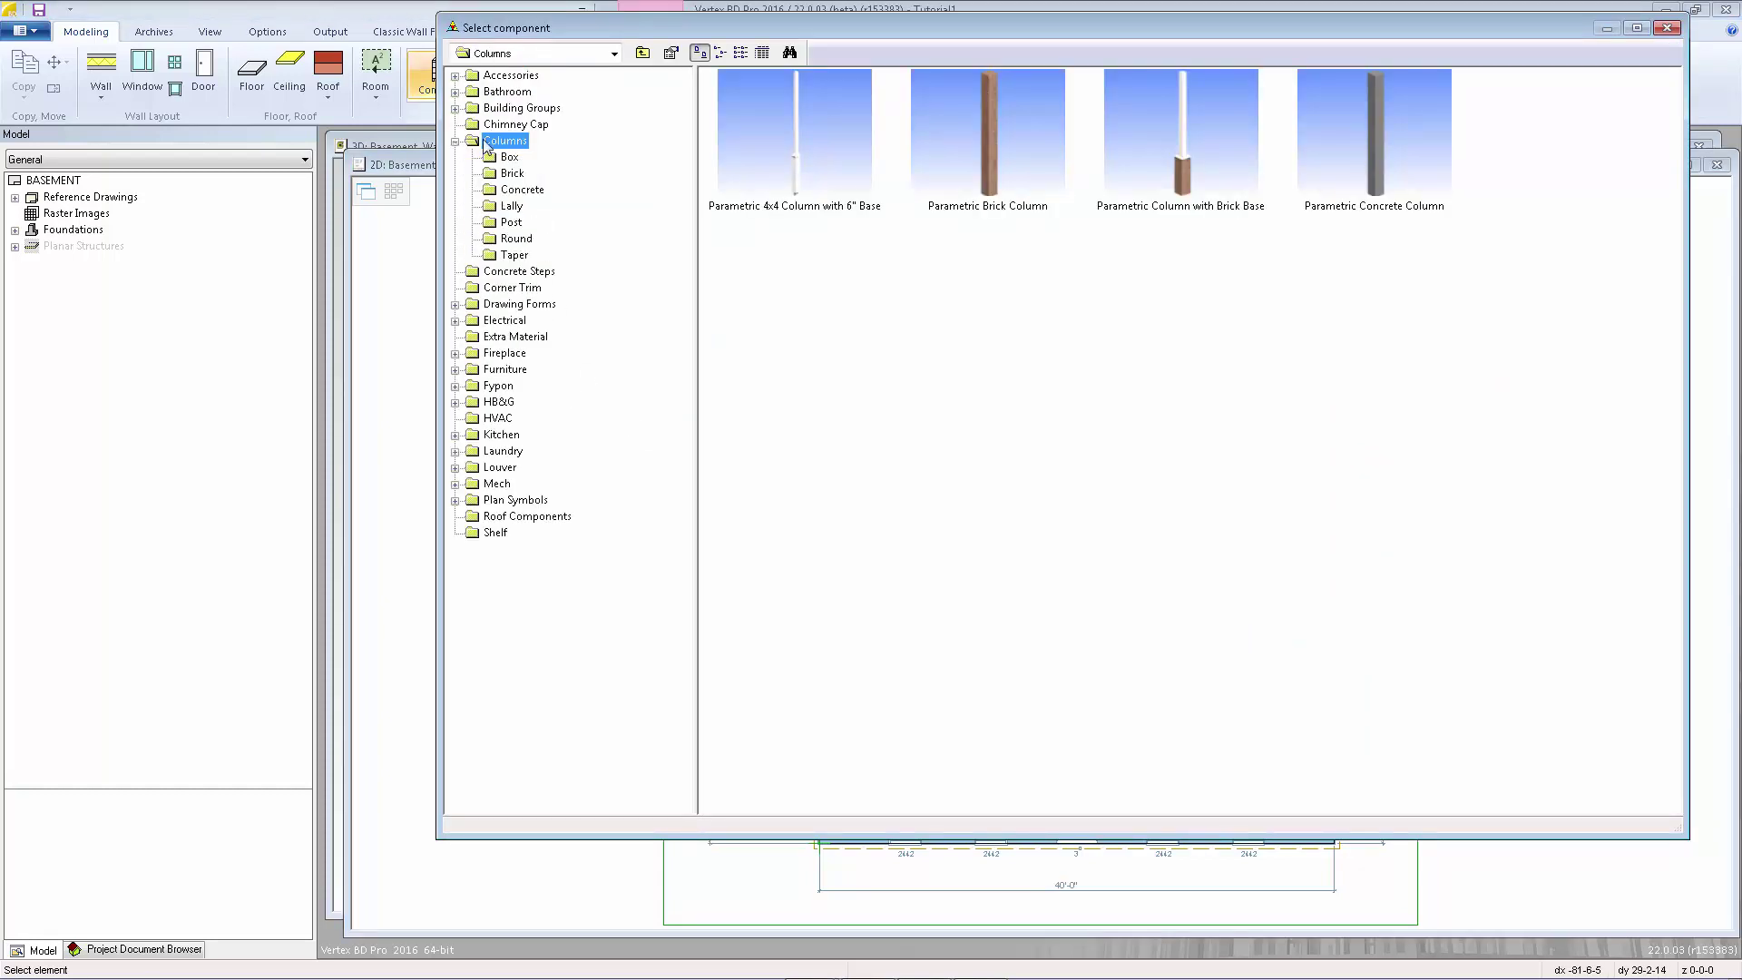
left_click(512, 205)
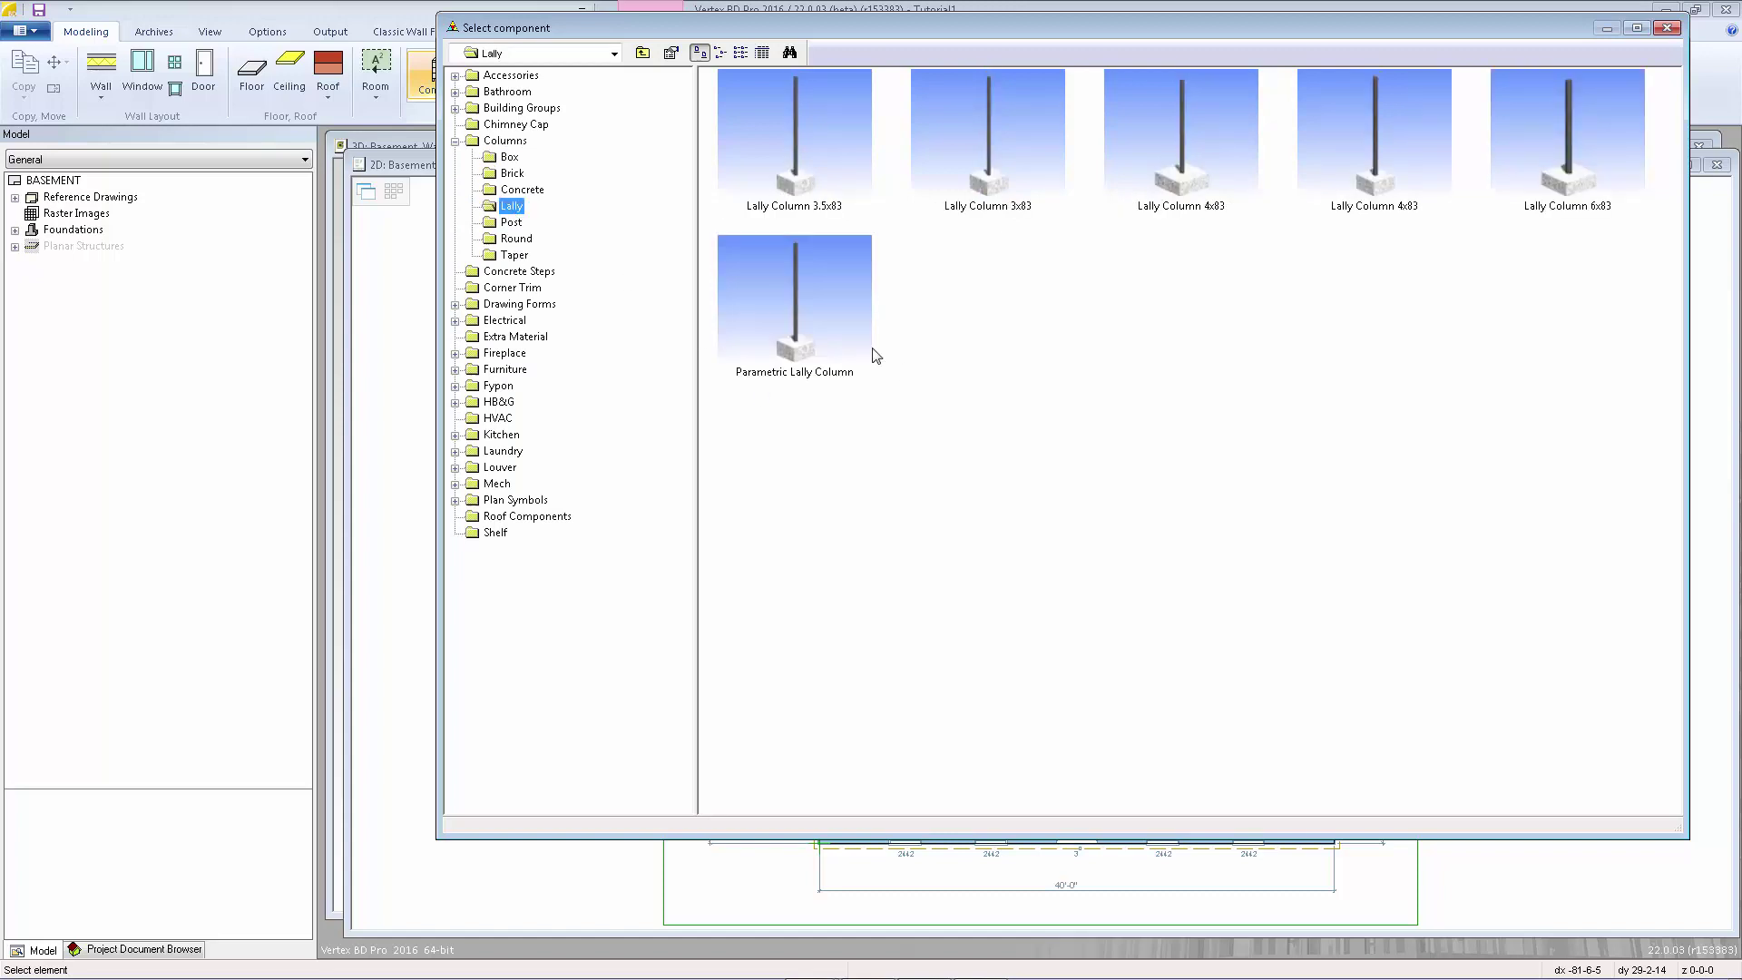
double_click(792, 343)
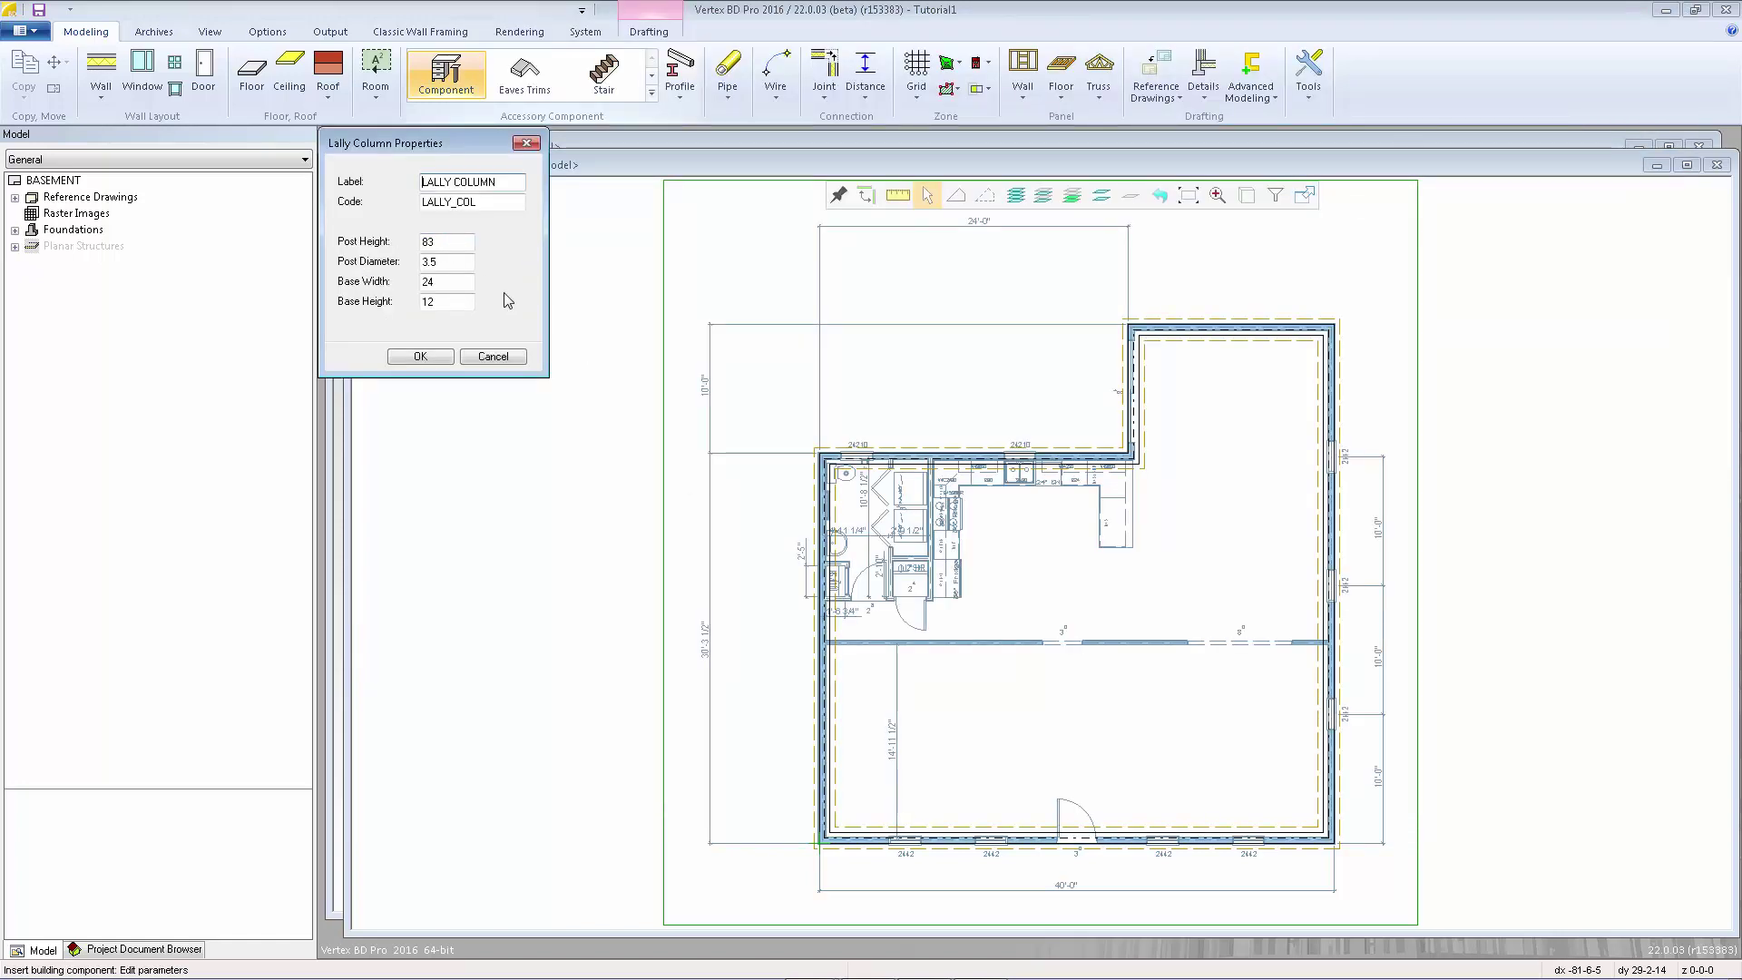
double_click(428, 242)
type("92")
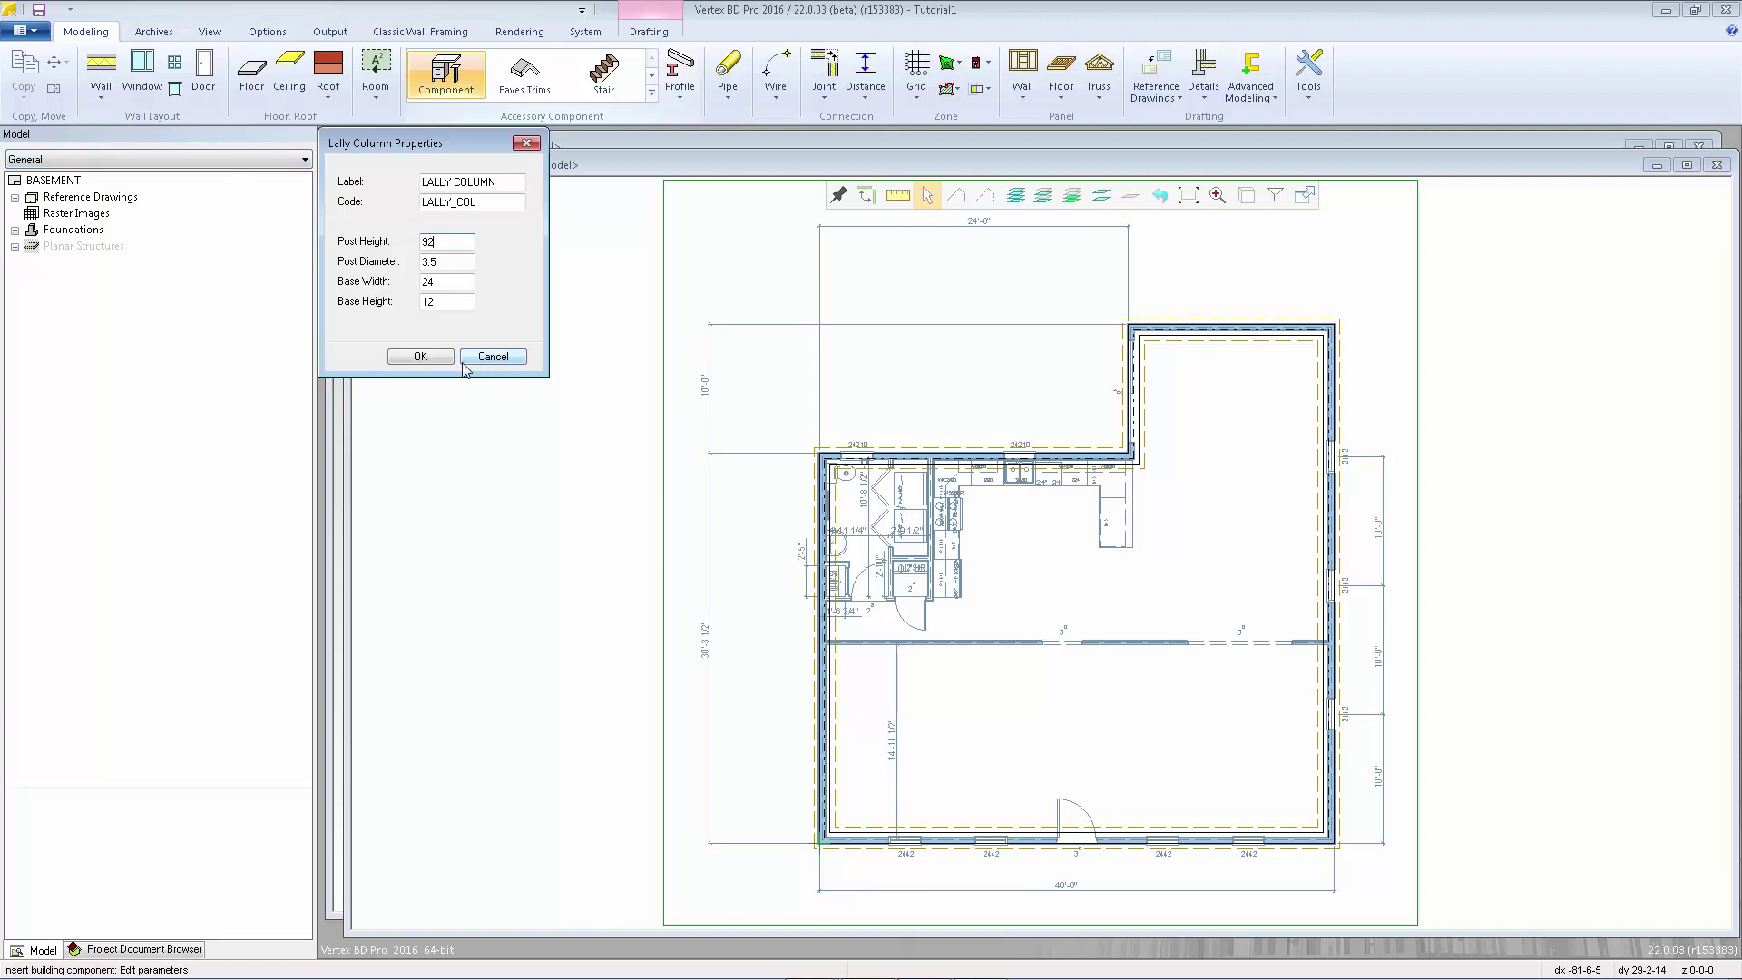
Step: Accept the Lally column properties and use the column's centre as its placement reference point
left_click(420, 356)
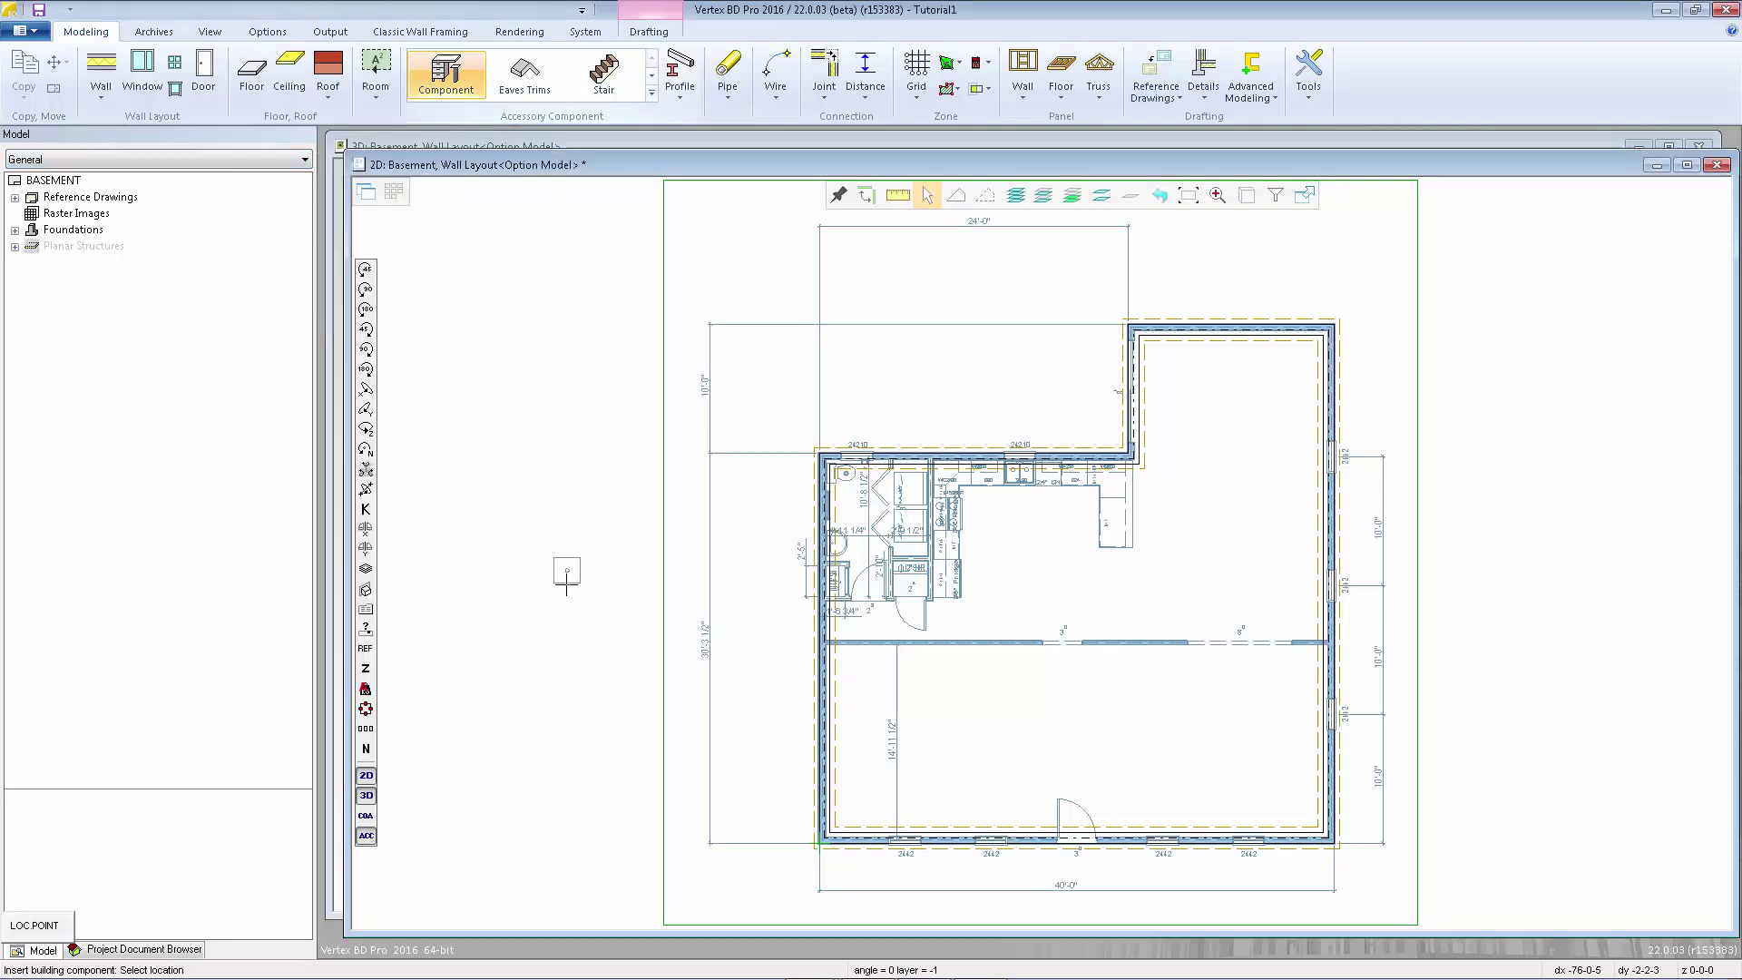
scroll(952, 682, "up", 5)
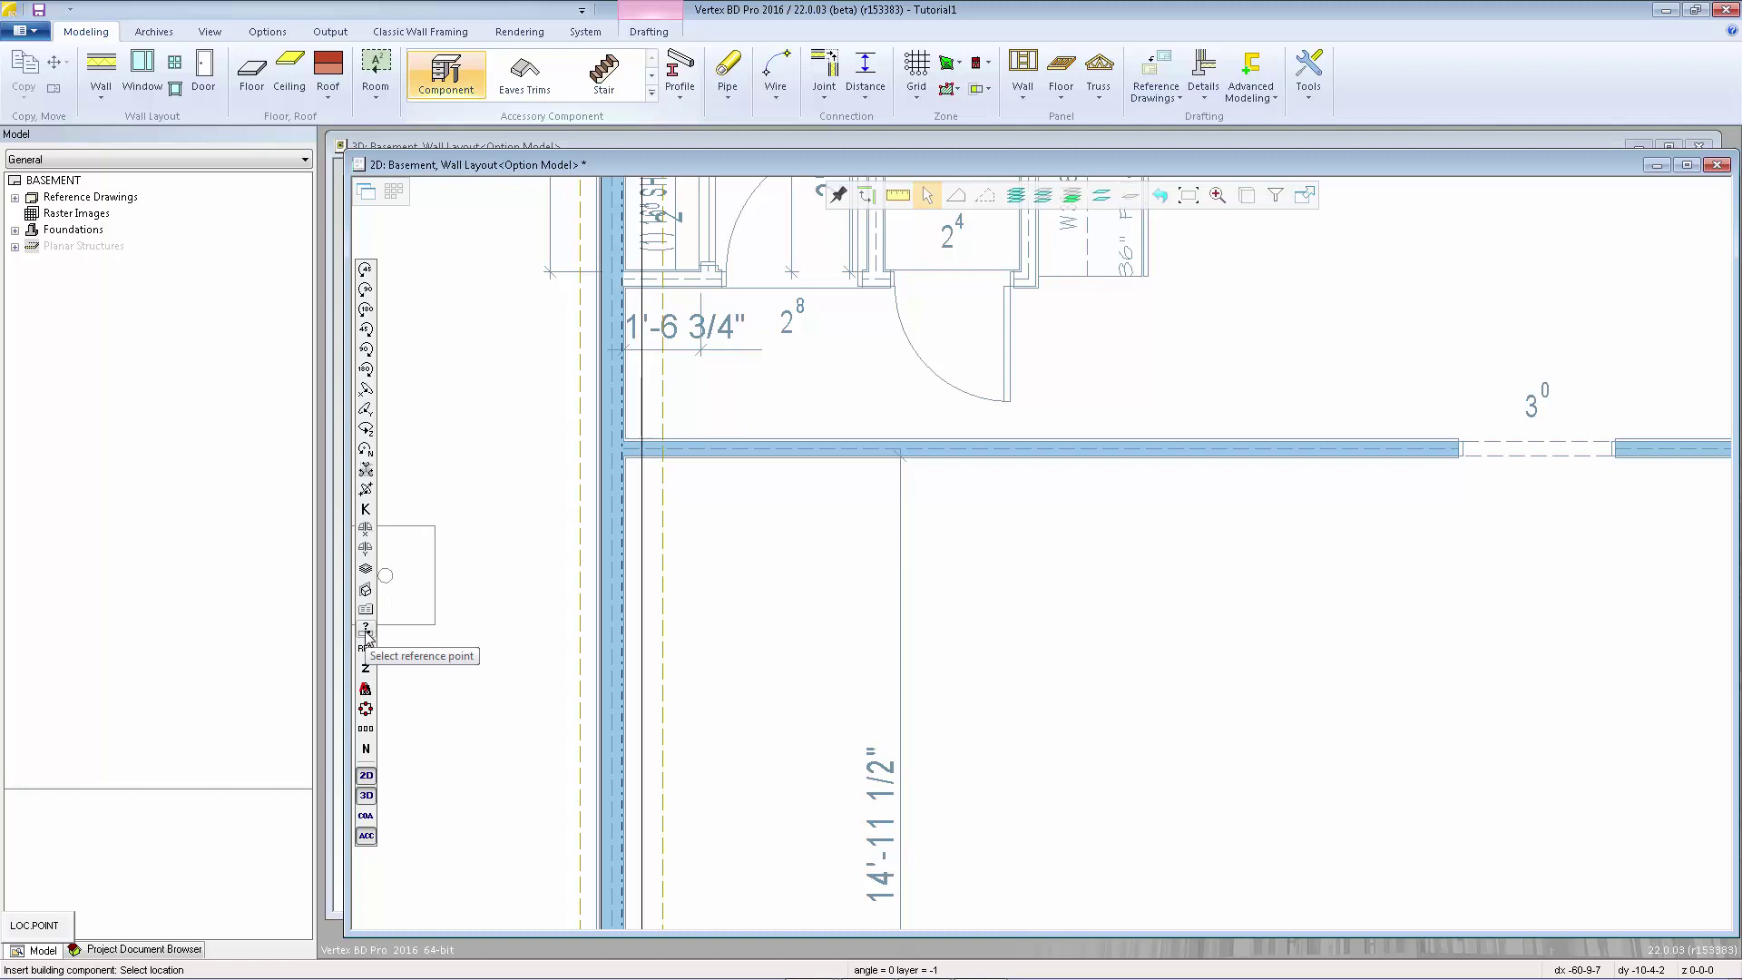
left_click(367, 630)
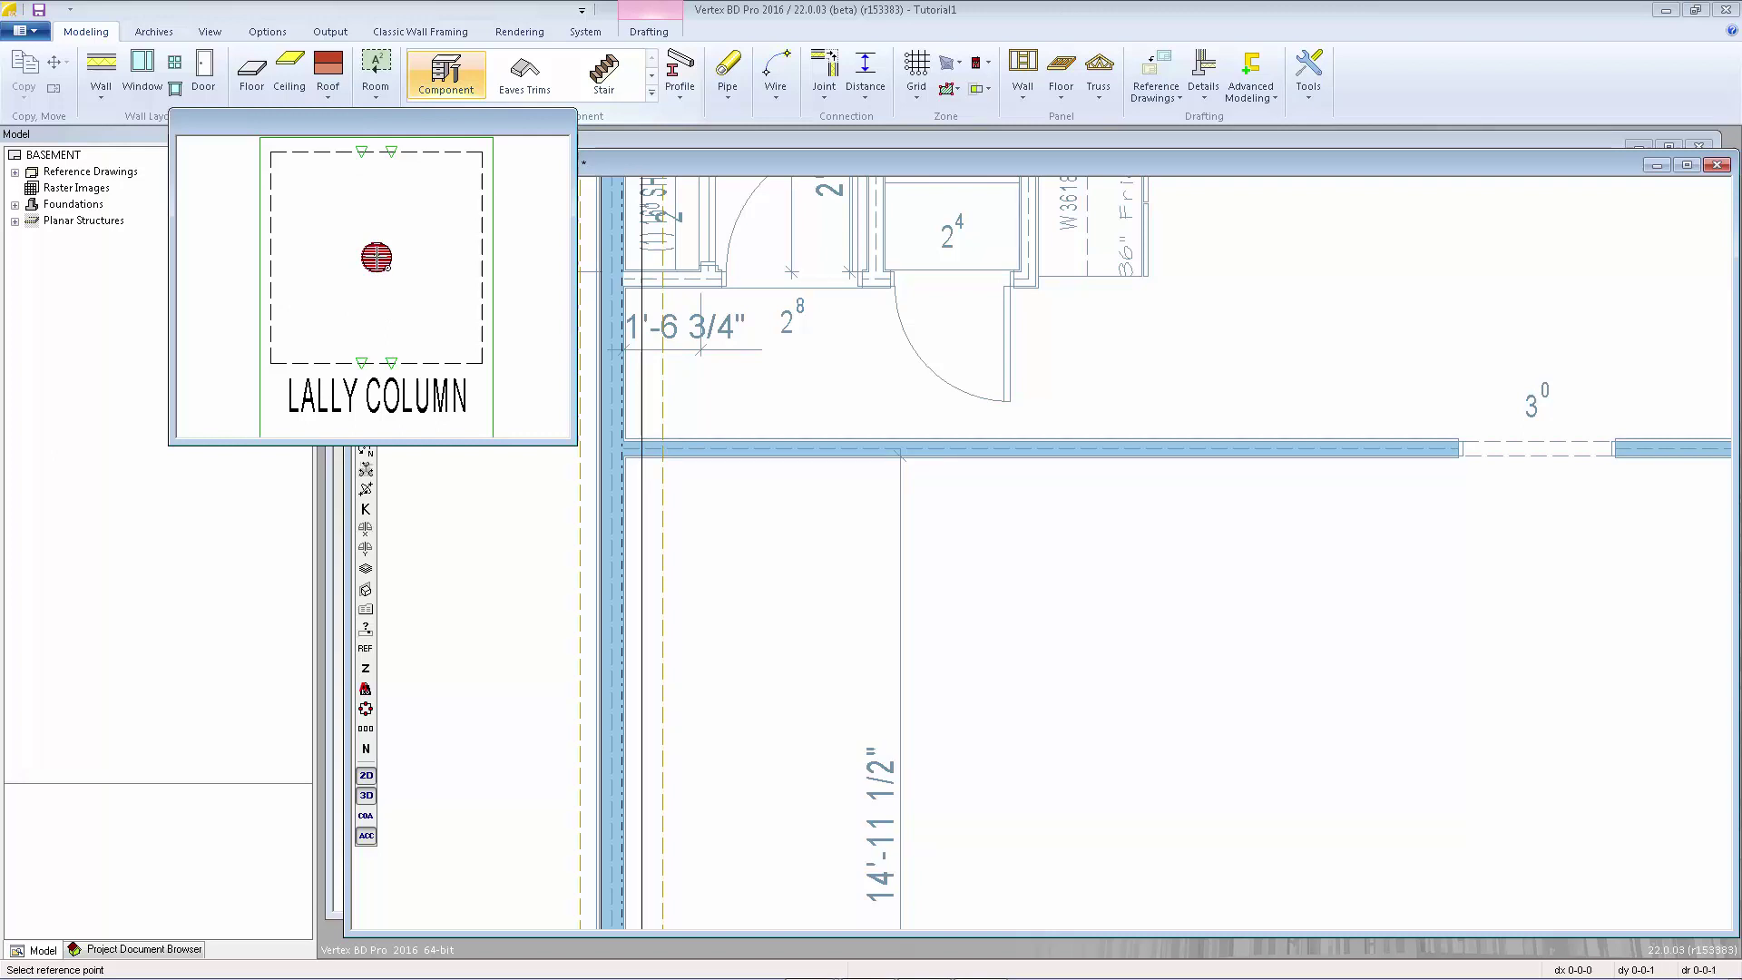
left_click(376, 259)
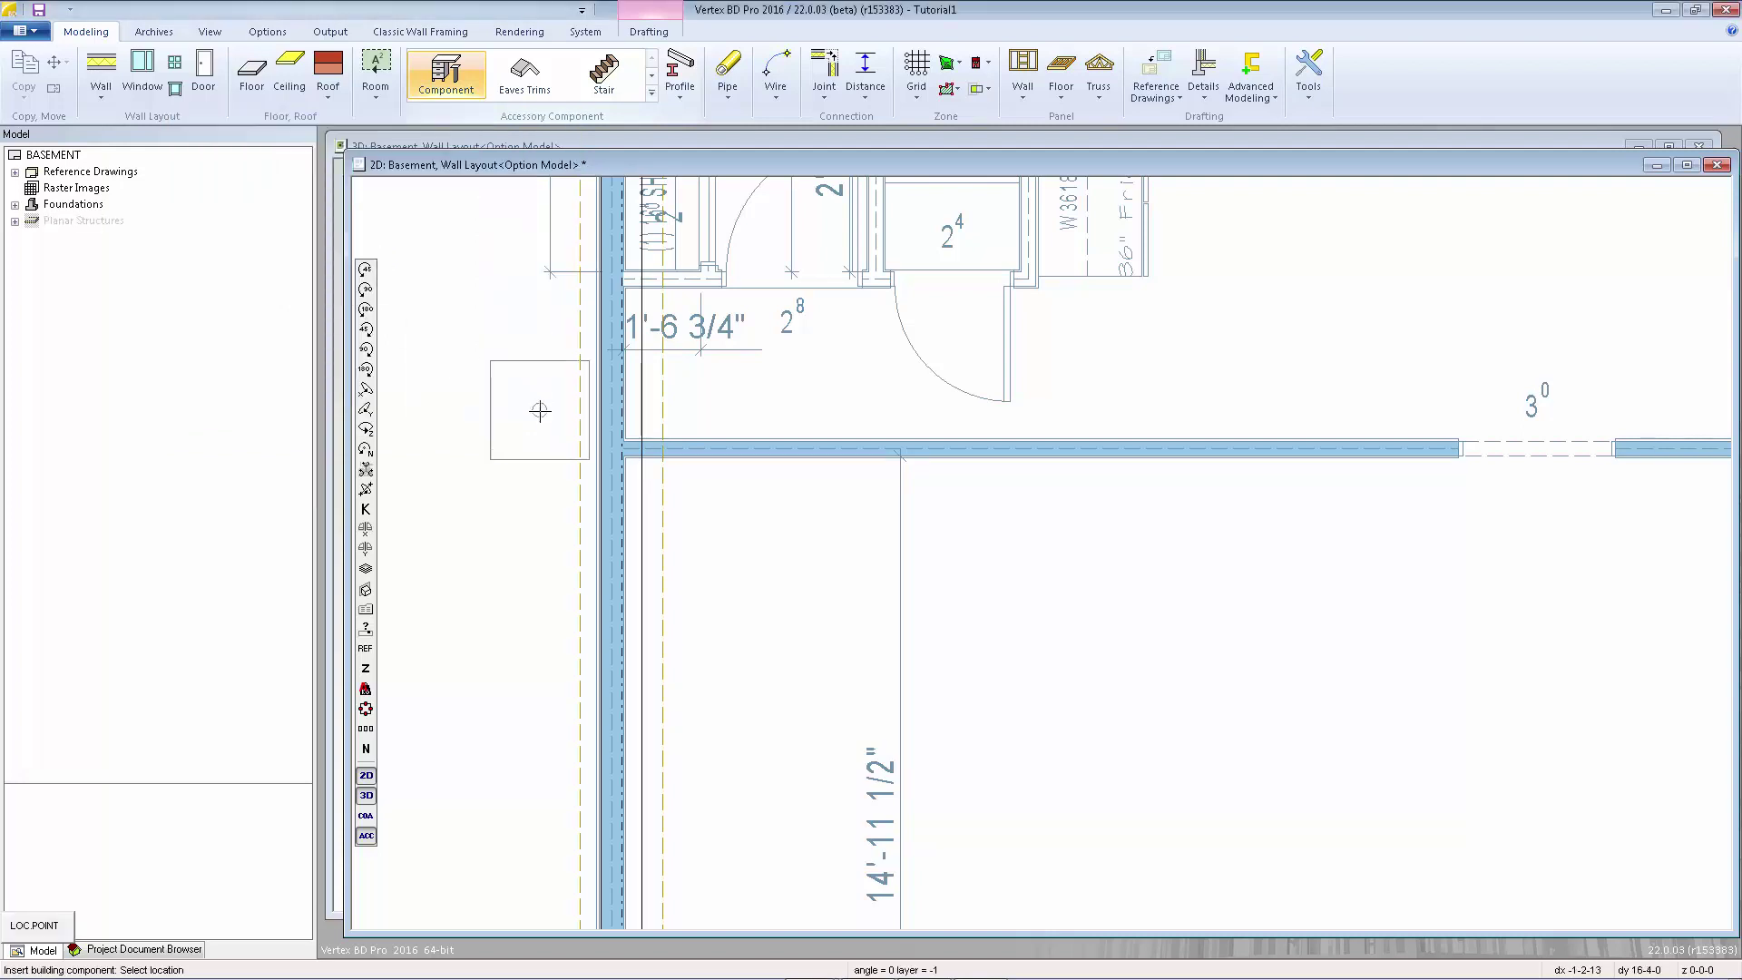
scroll(1085, 554, "down", 2)
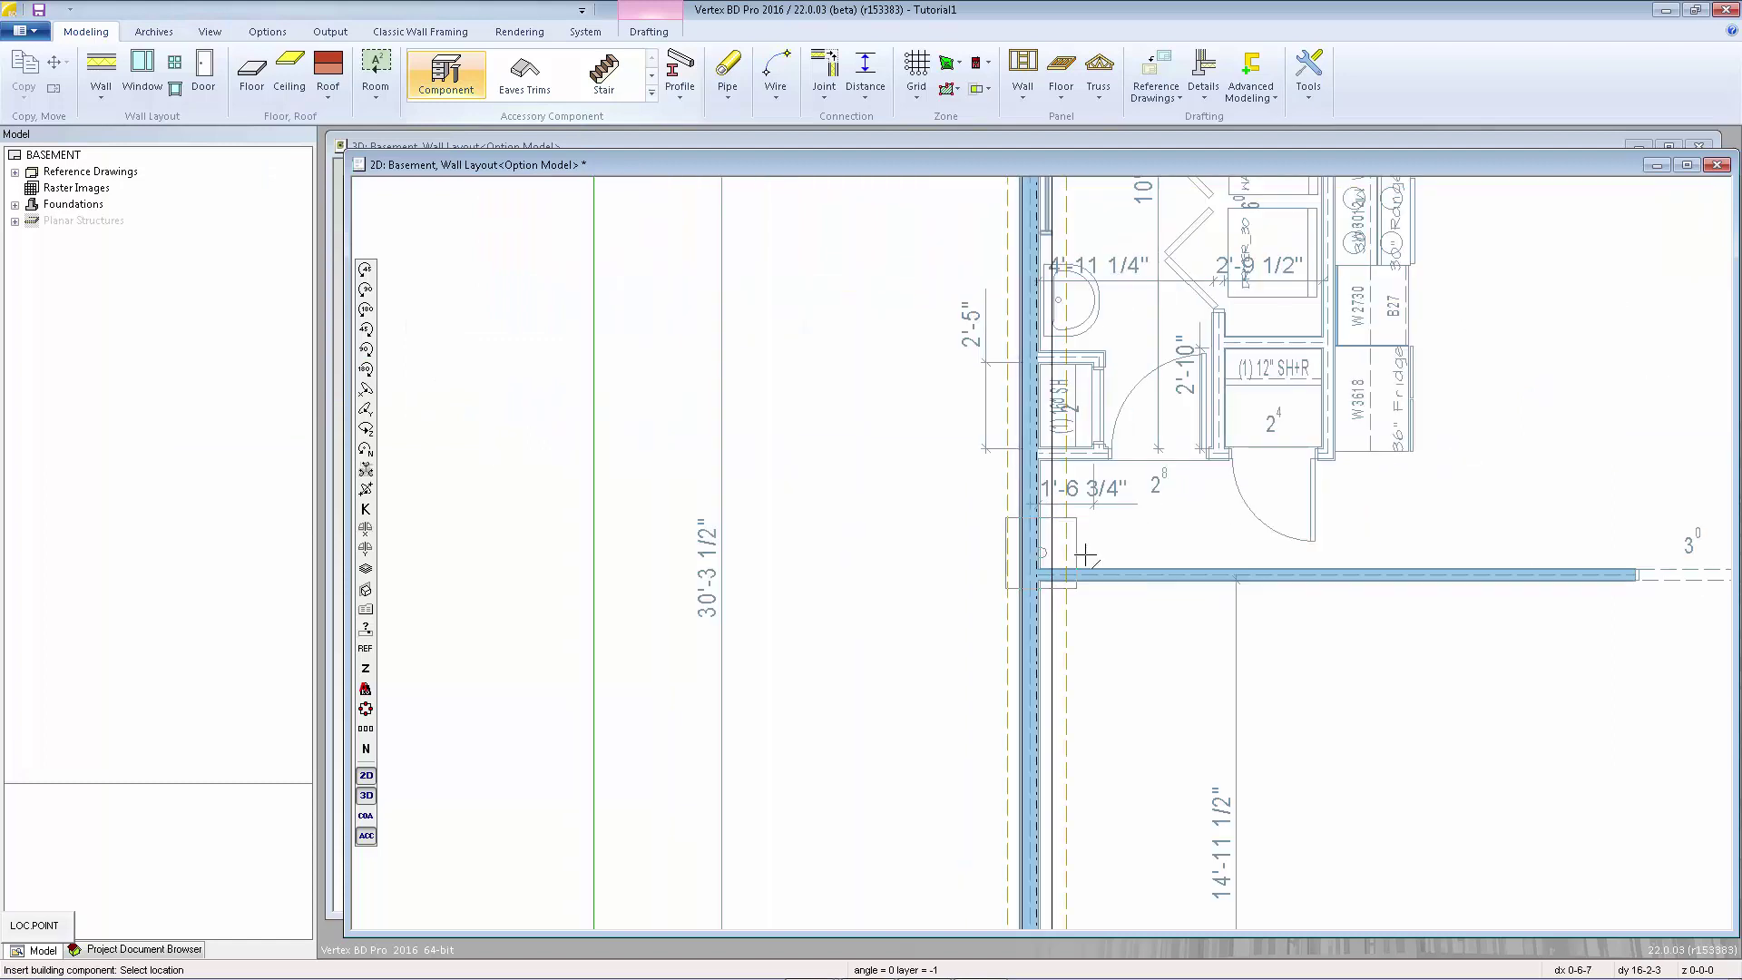
scroll(1085, 555, "up", 3)
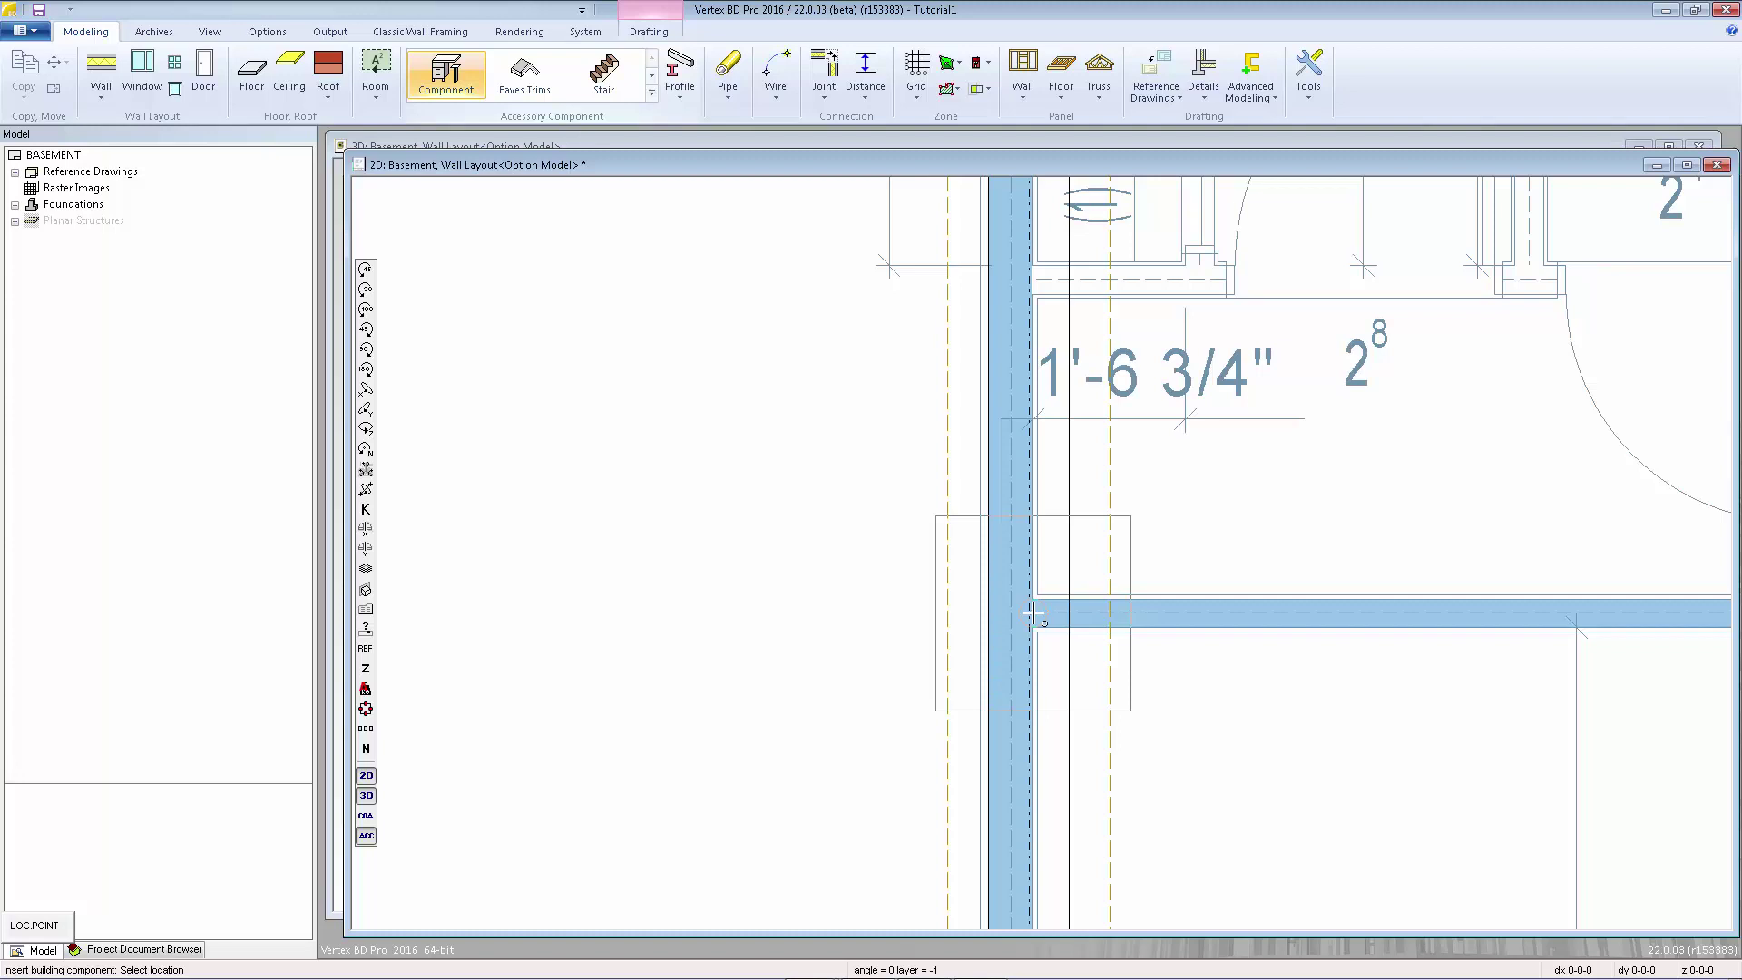
scroll(1029, 613, "down", 2)
scroll(1265, 572, "down", 3)
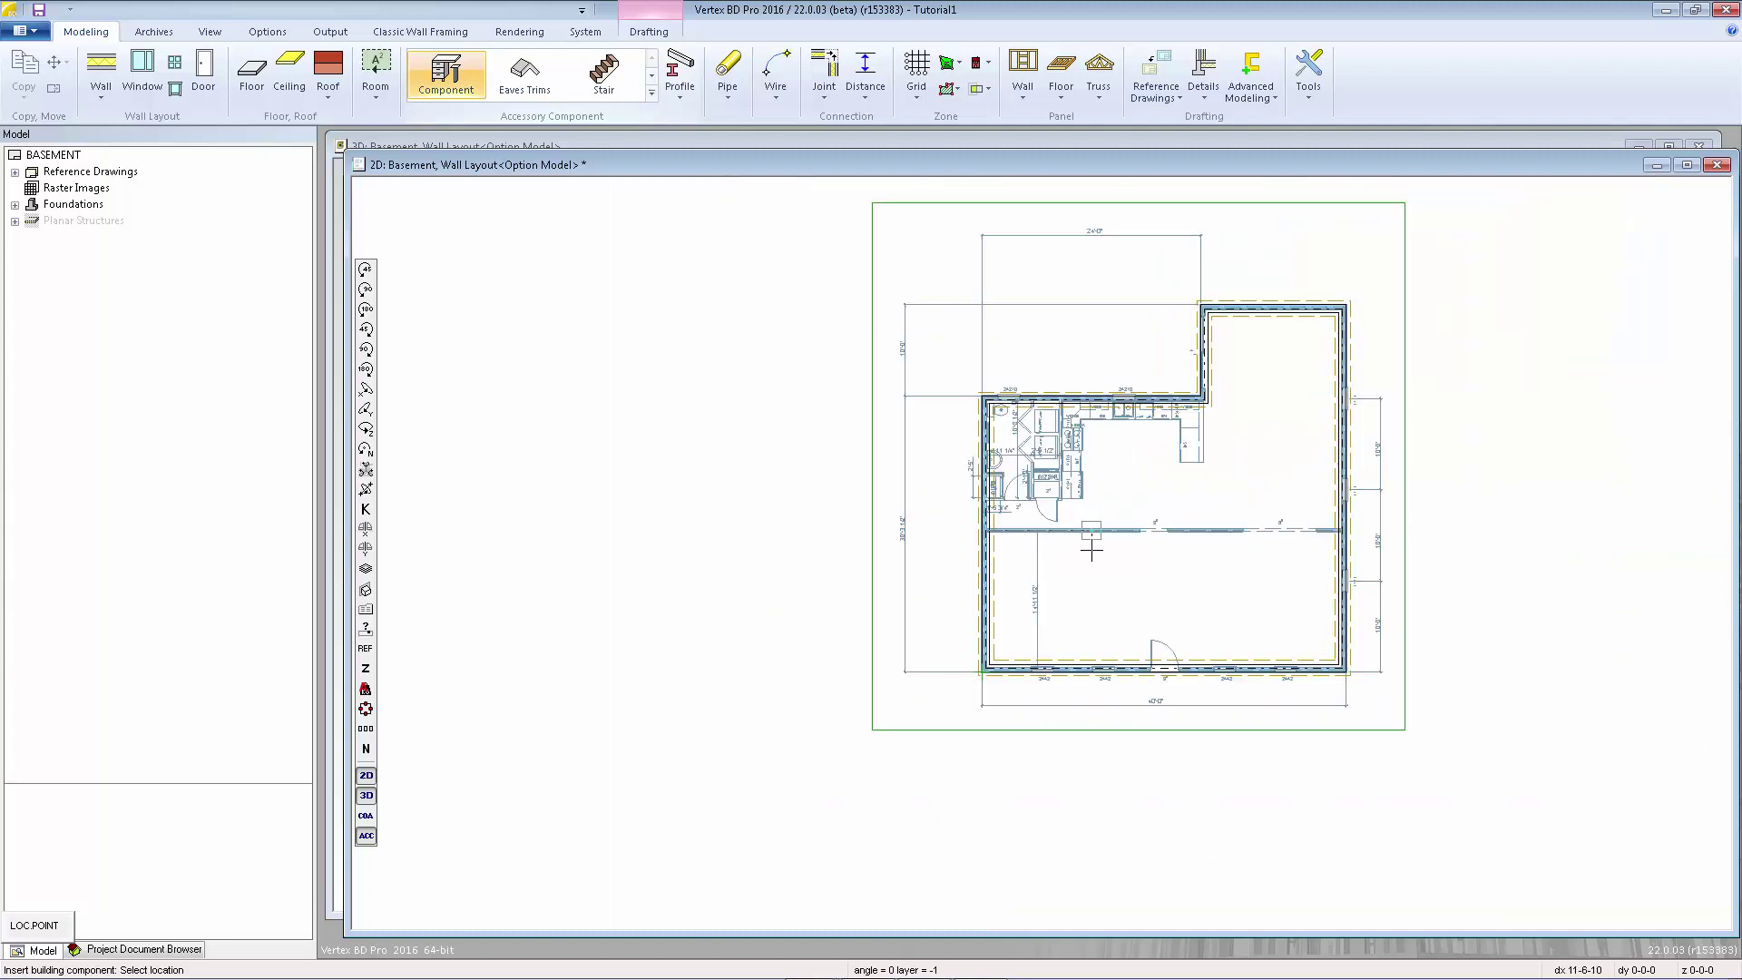
scroll(1041, 550, "up", 2)
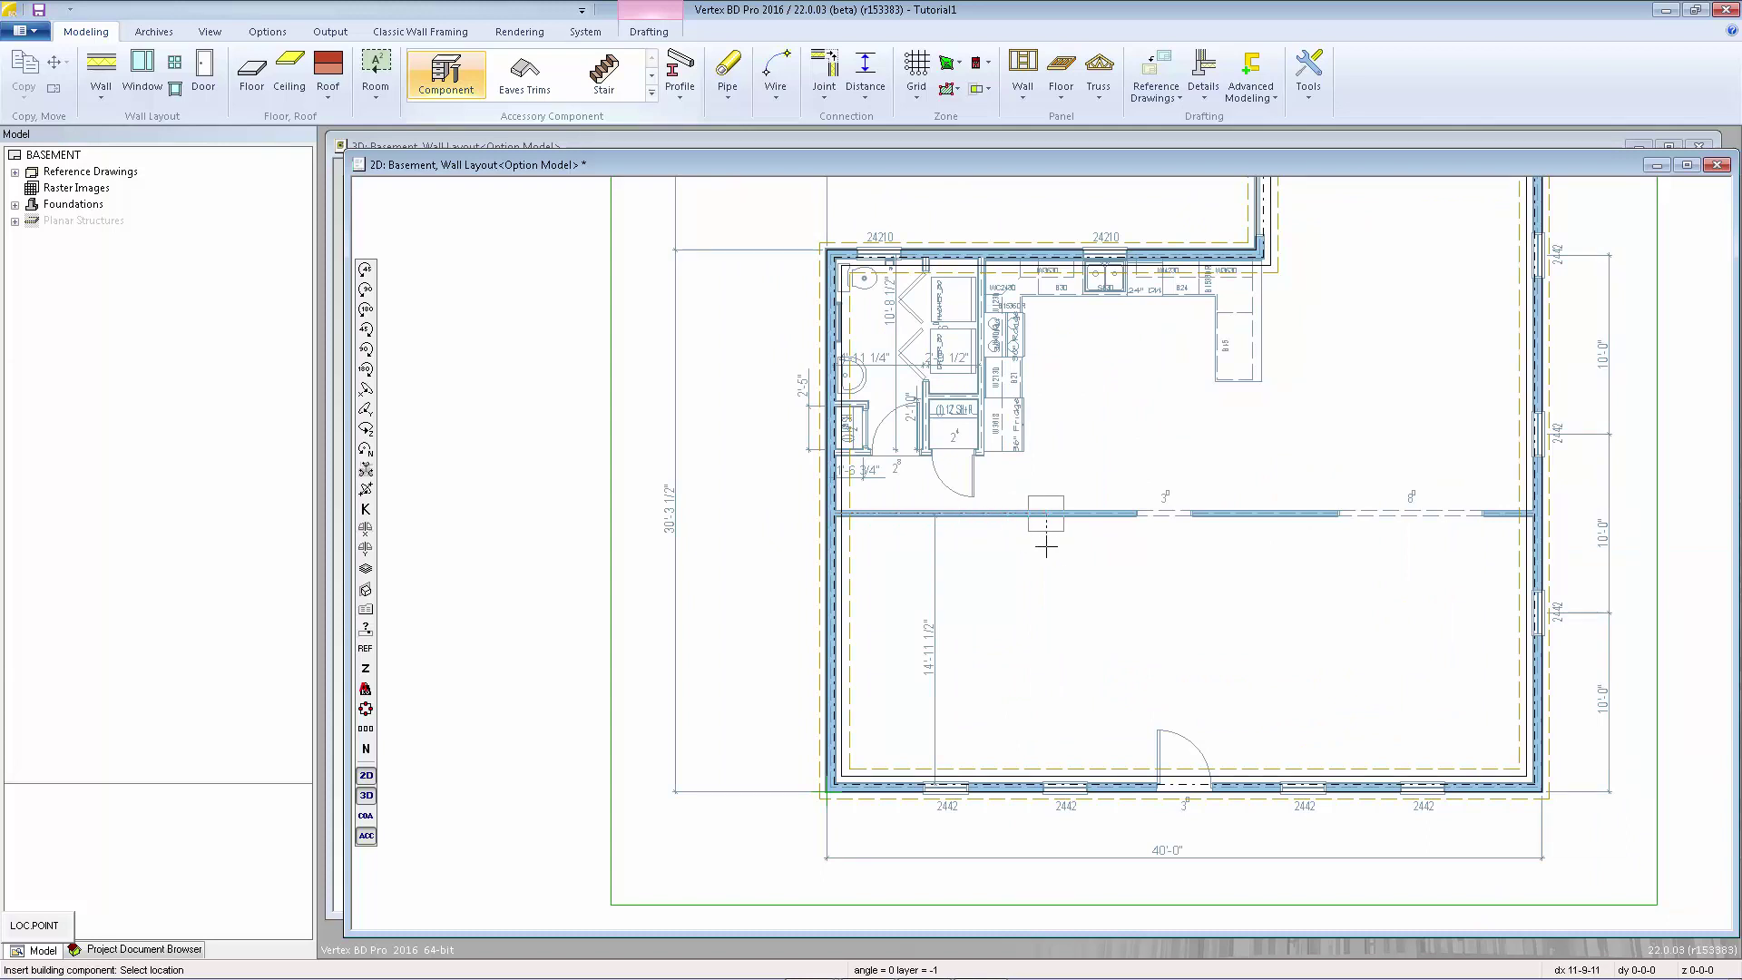
type("10")
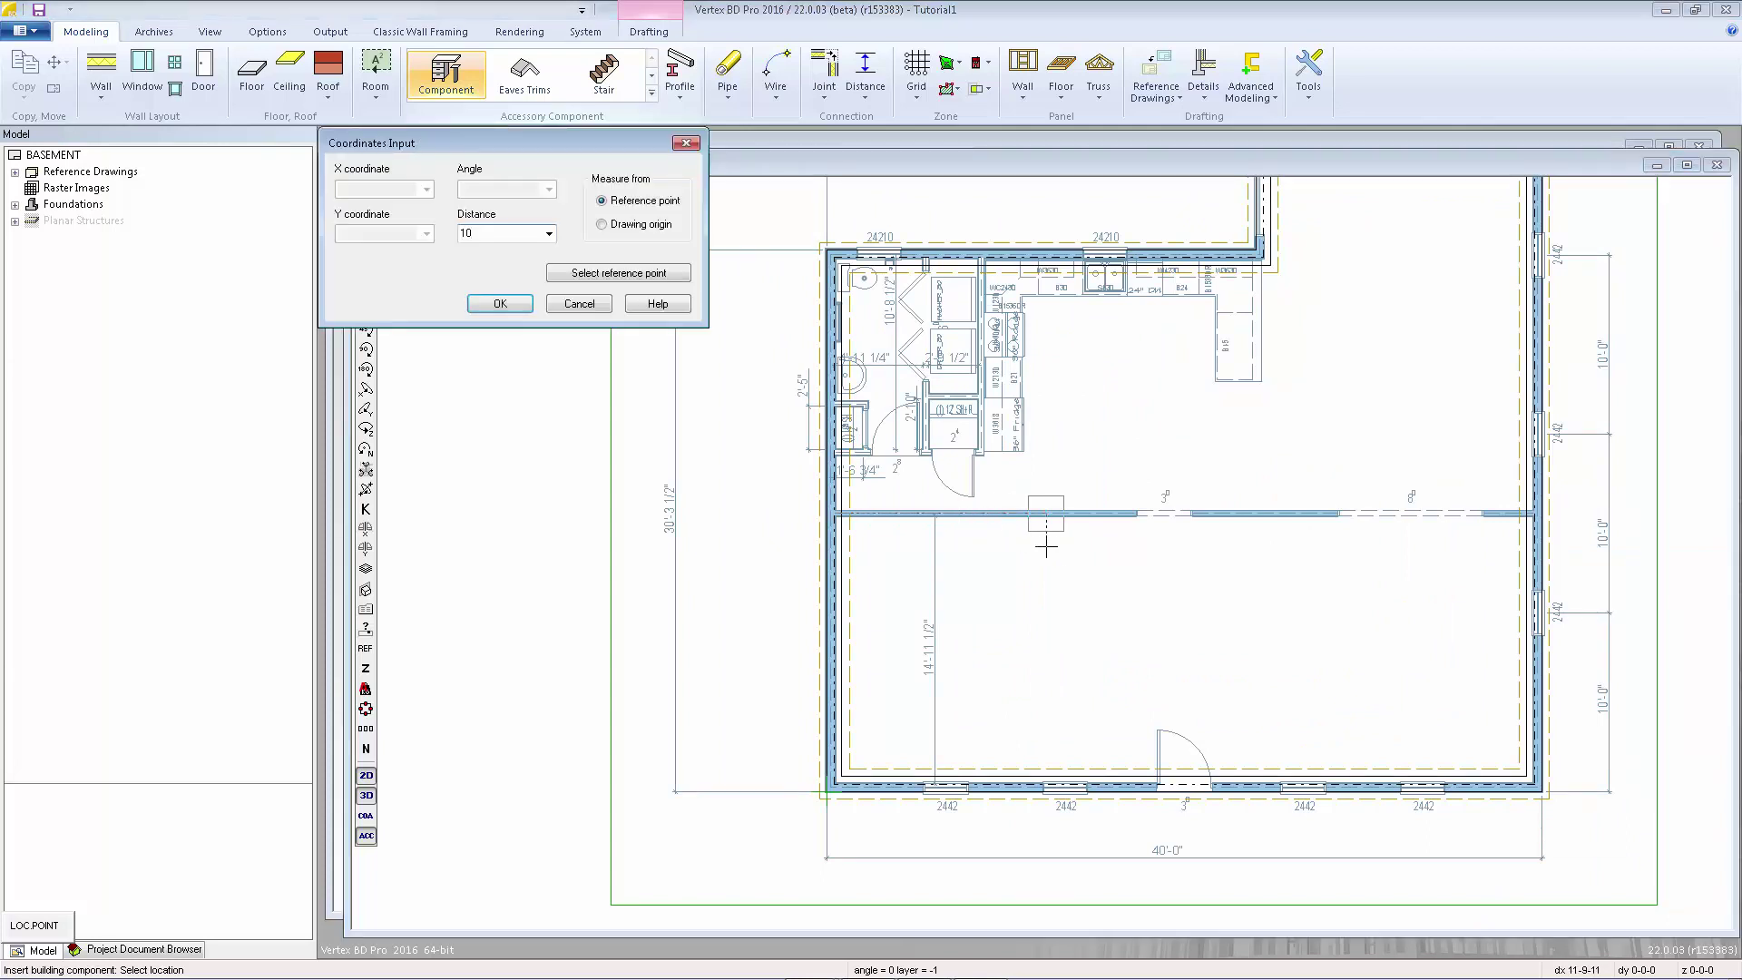
Step: Drop three Lally columns 10 apart along the interior bearing wall, then end insertion
key("Return")
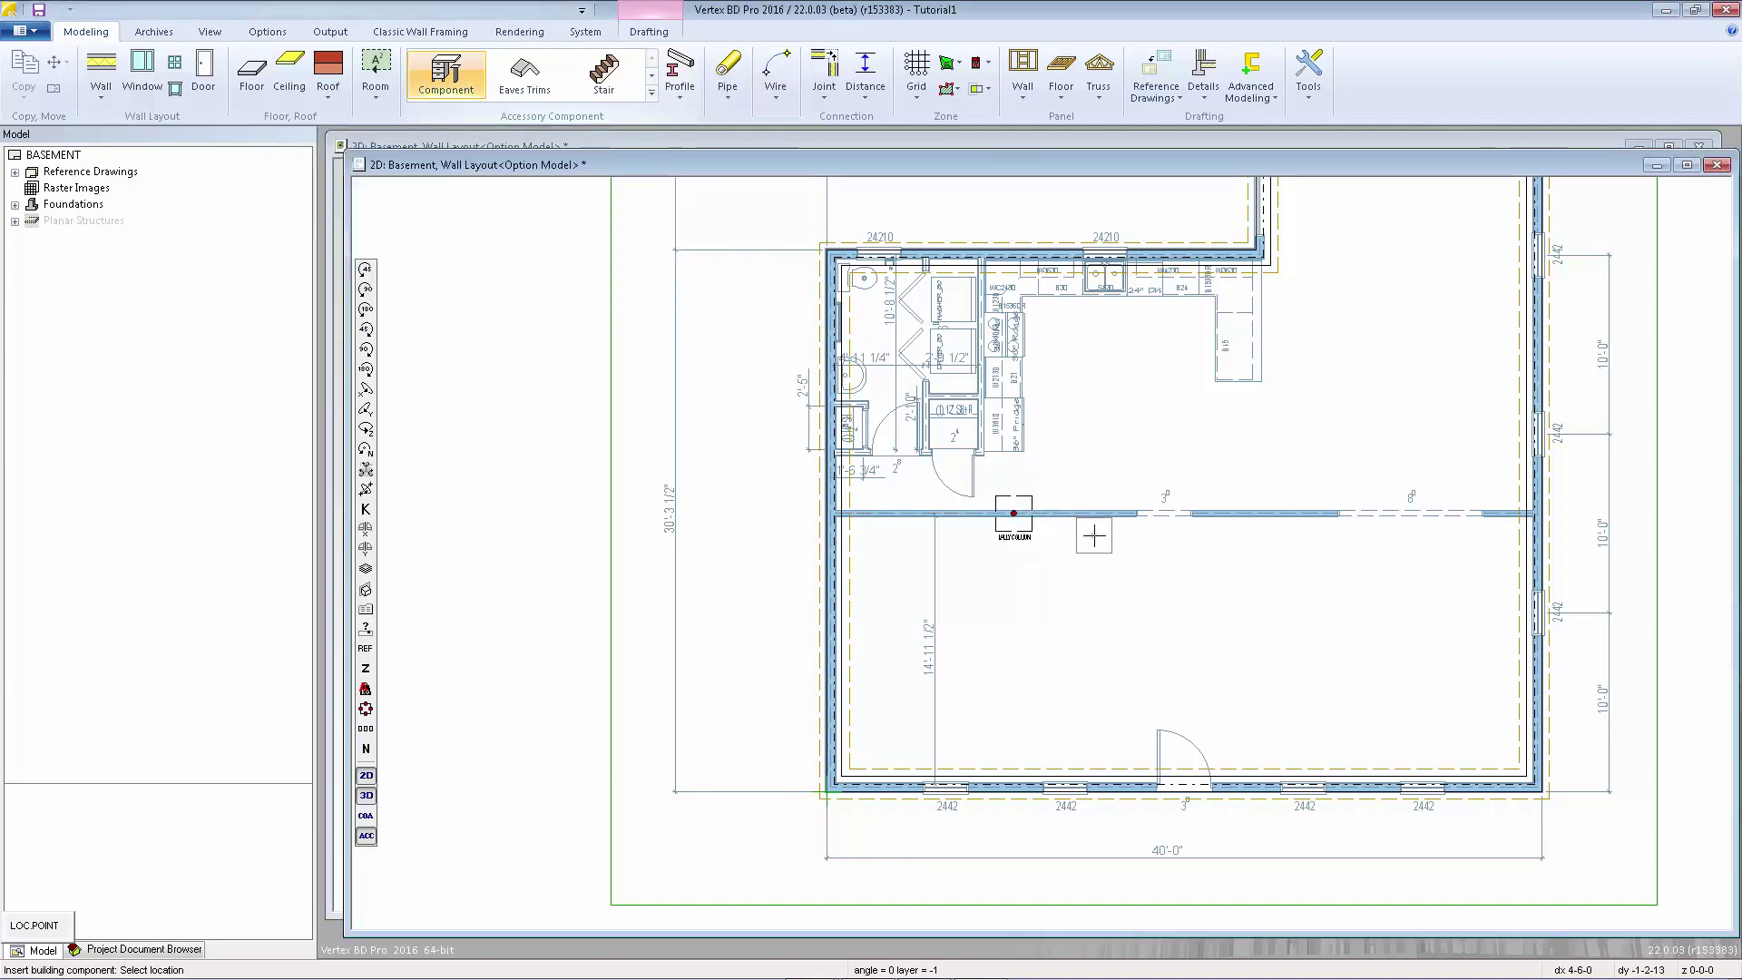
left_click(1216, 594)
key("Return")
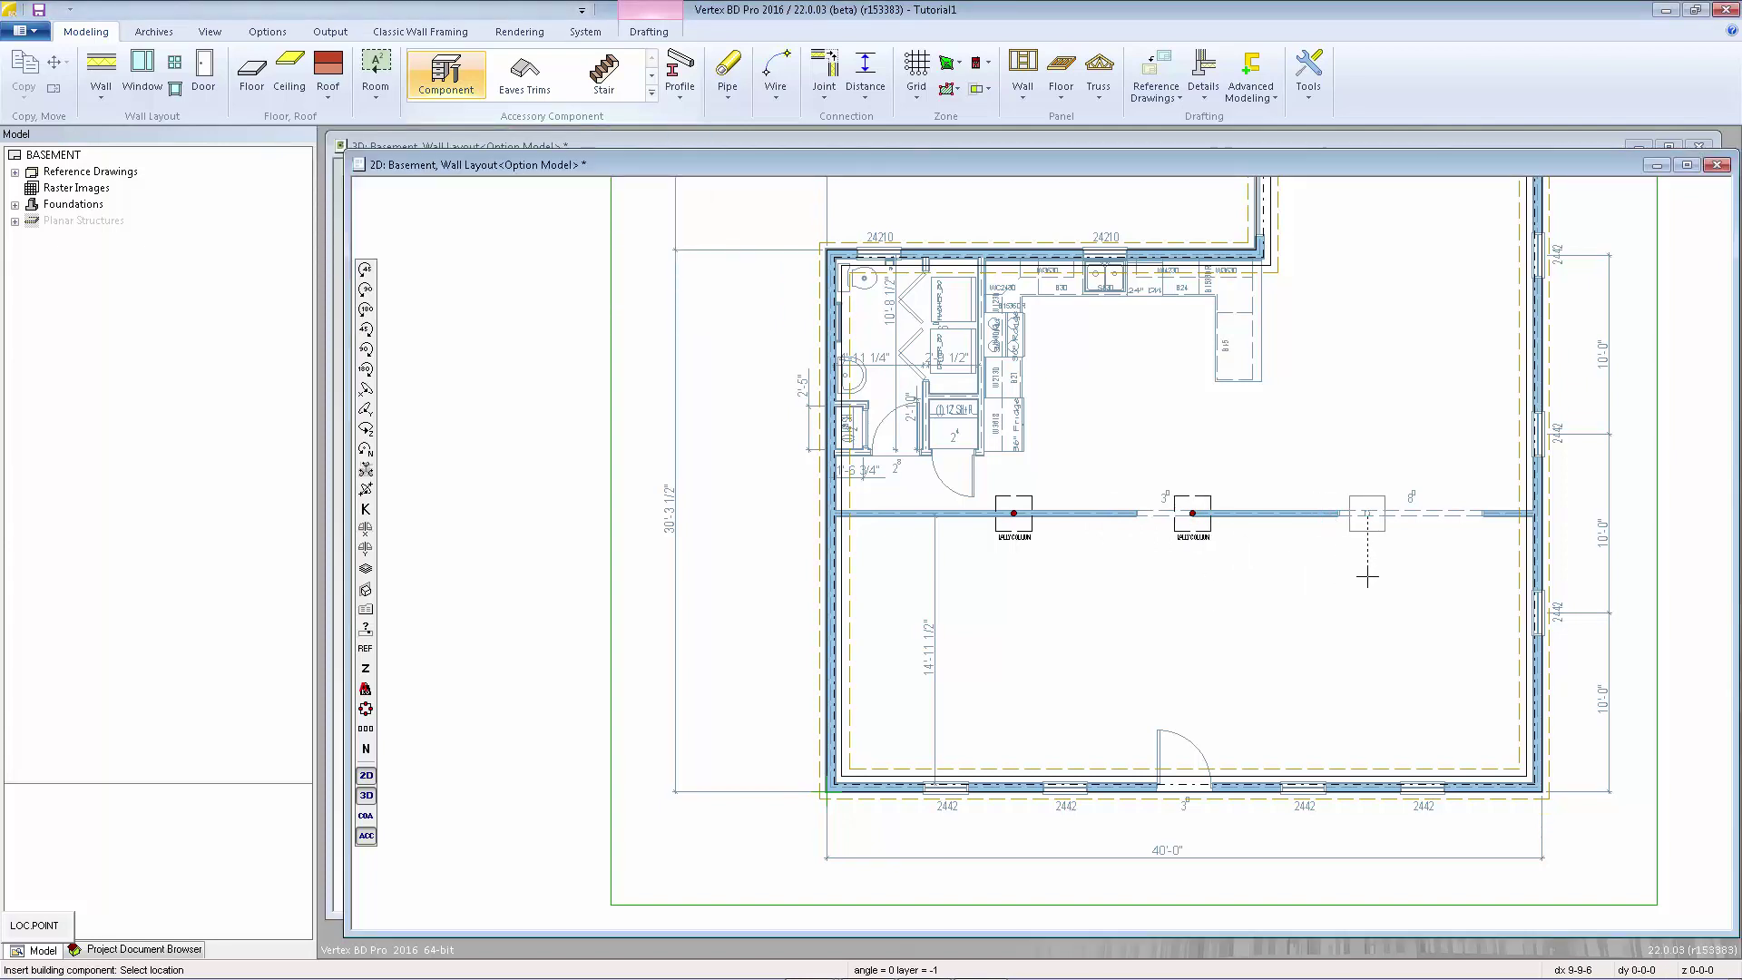
type("10")
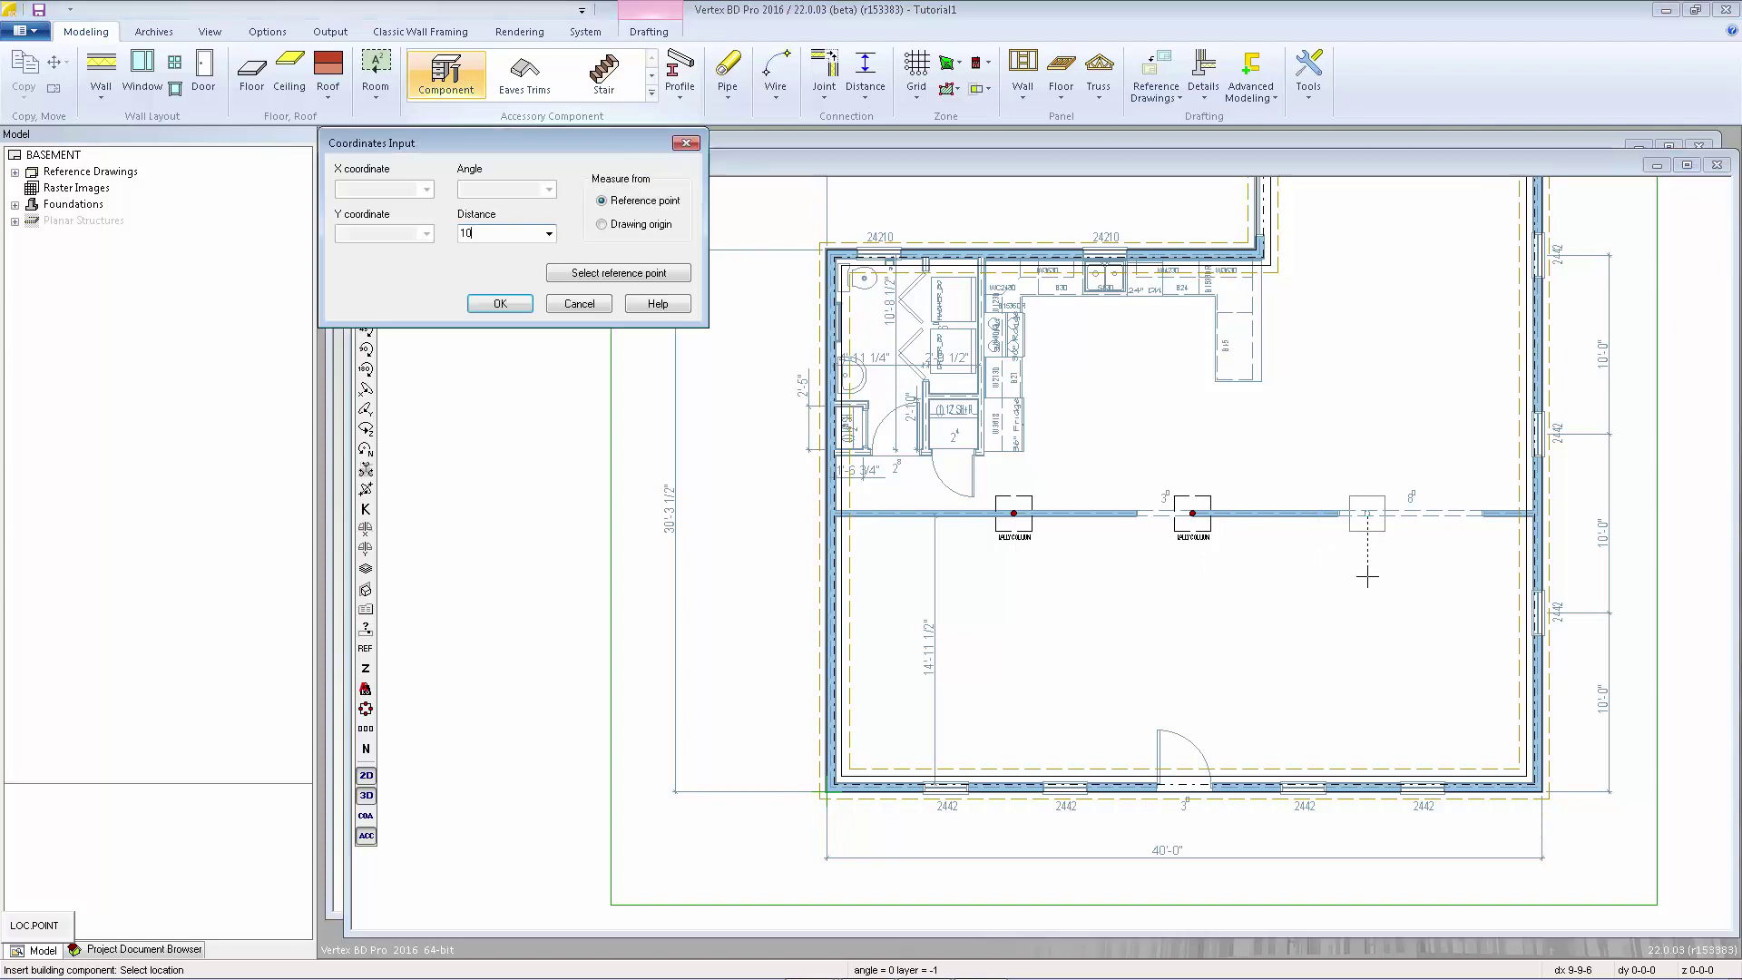
key("Return")
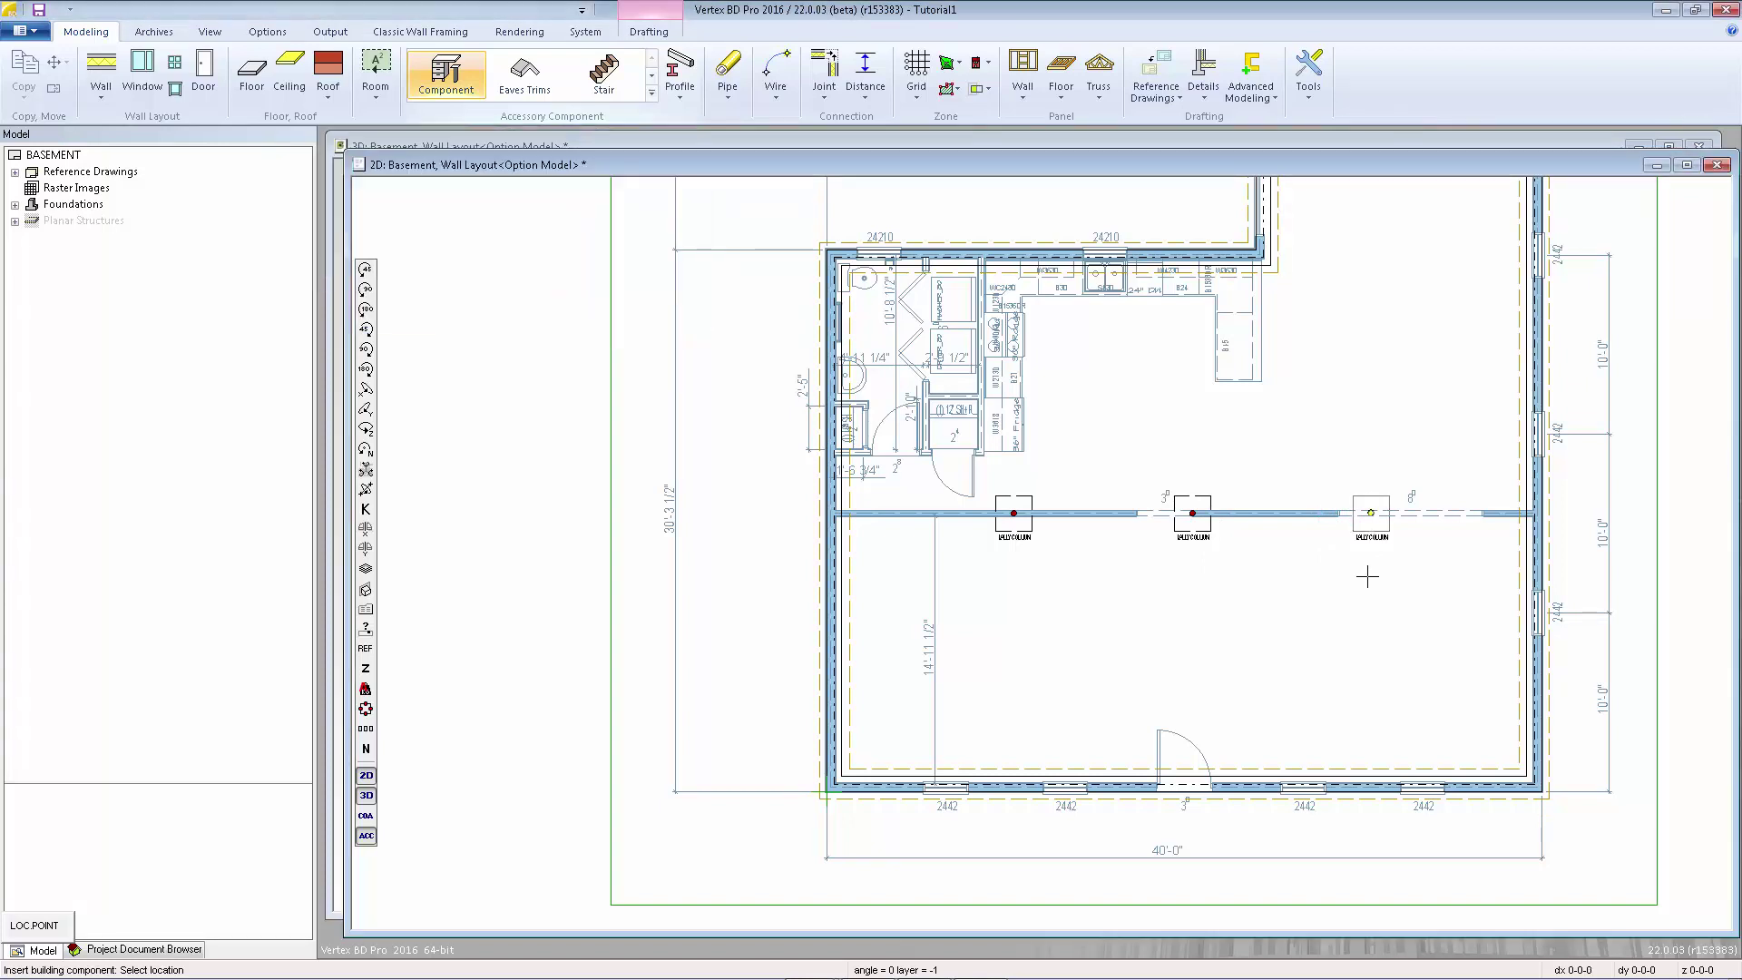
key("Escape")
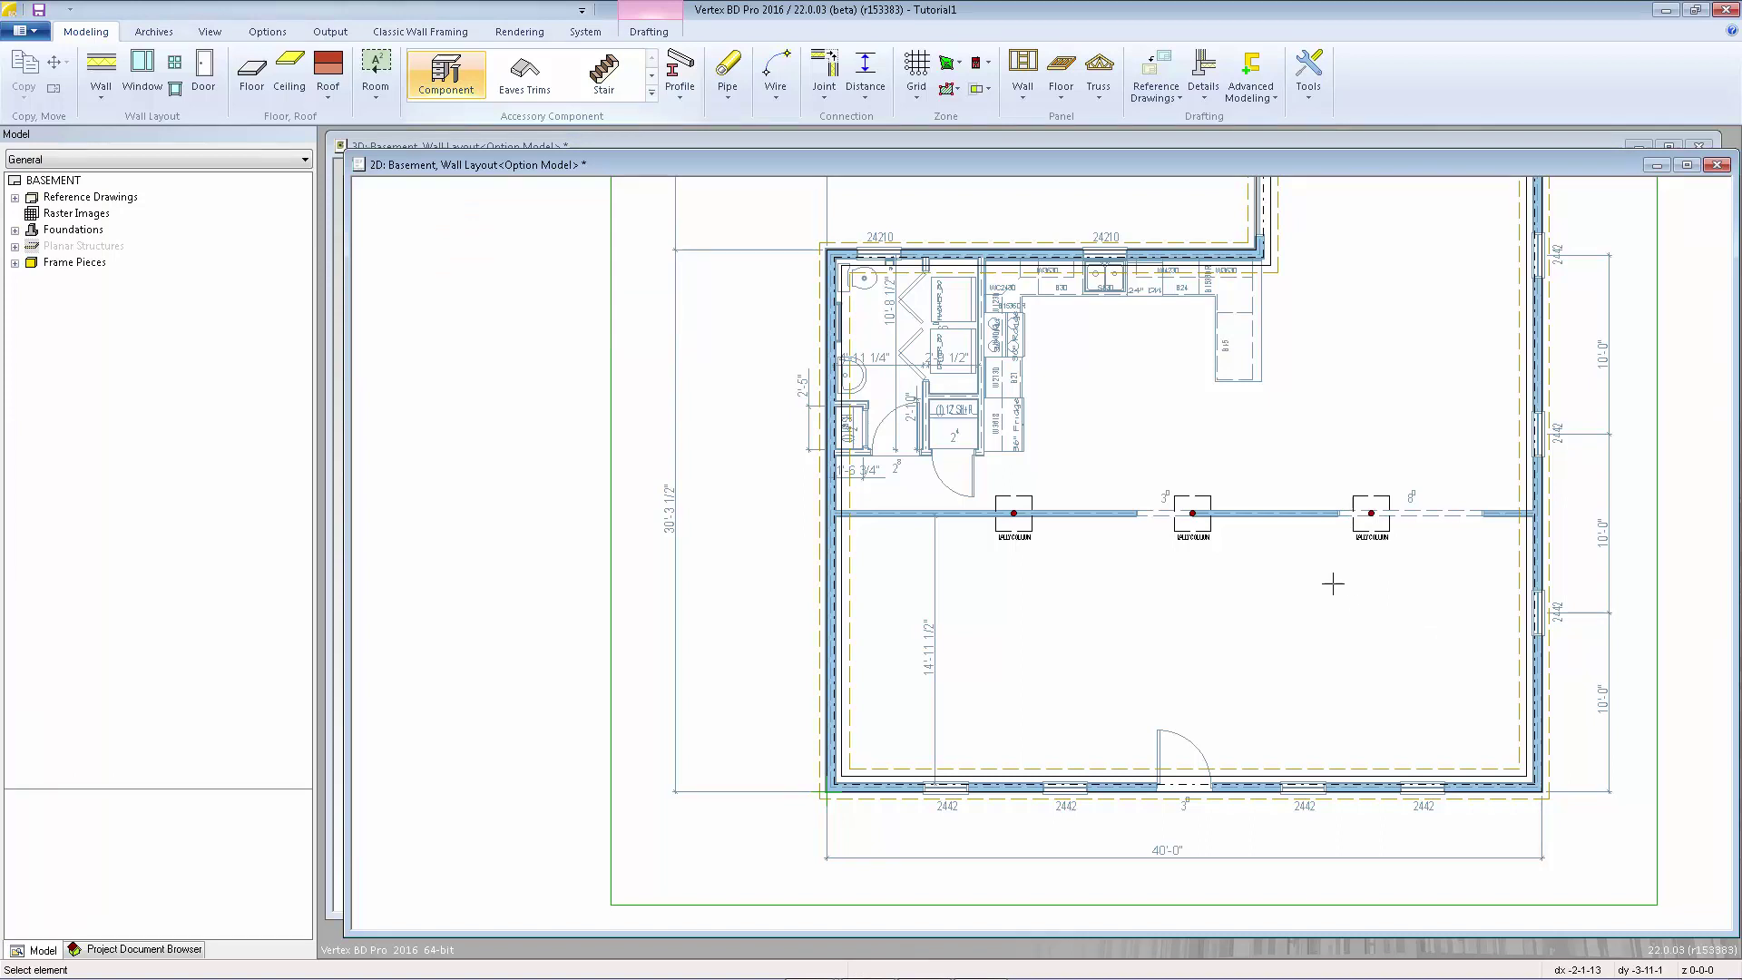
Step: Show the 3D model window and orbit it to a side elevation of the basement wall
left_click(1095, 147)
middle_click_drag(1212, 670, 1225, 708)
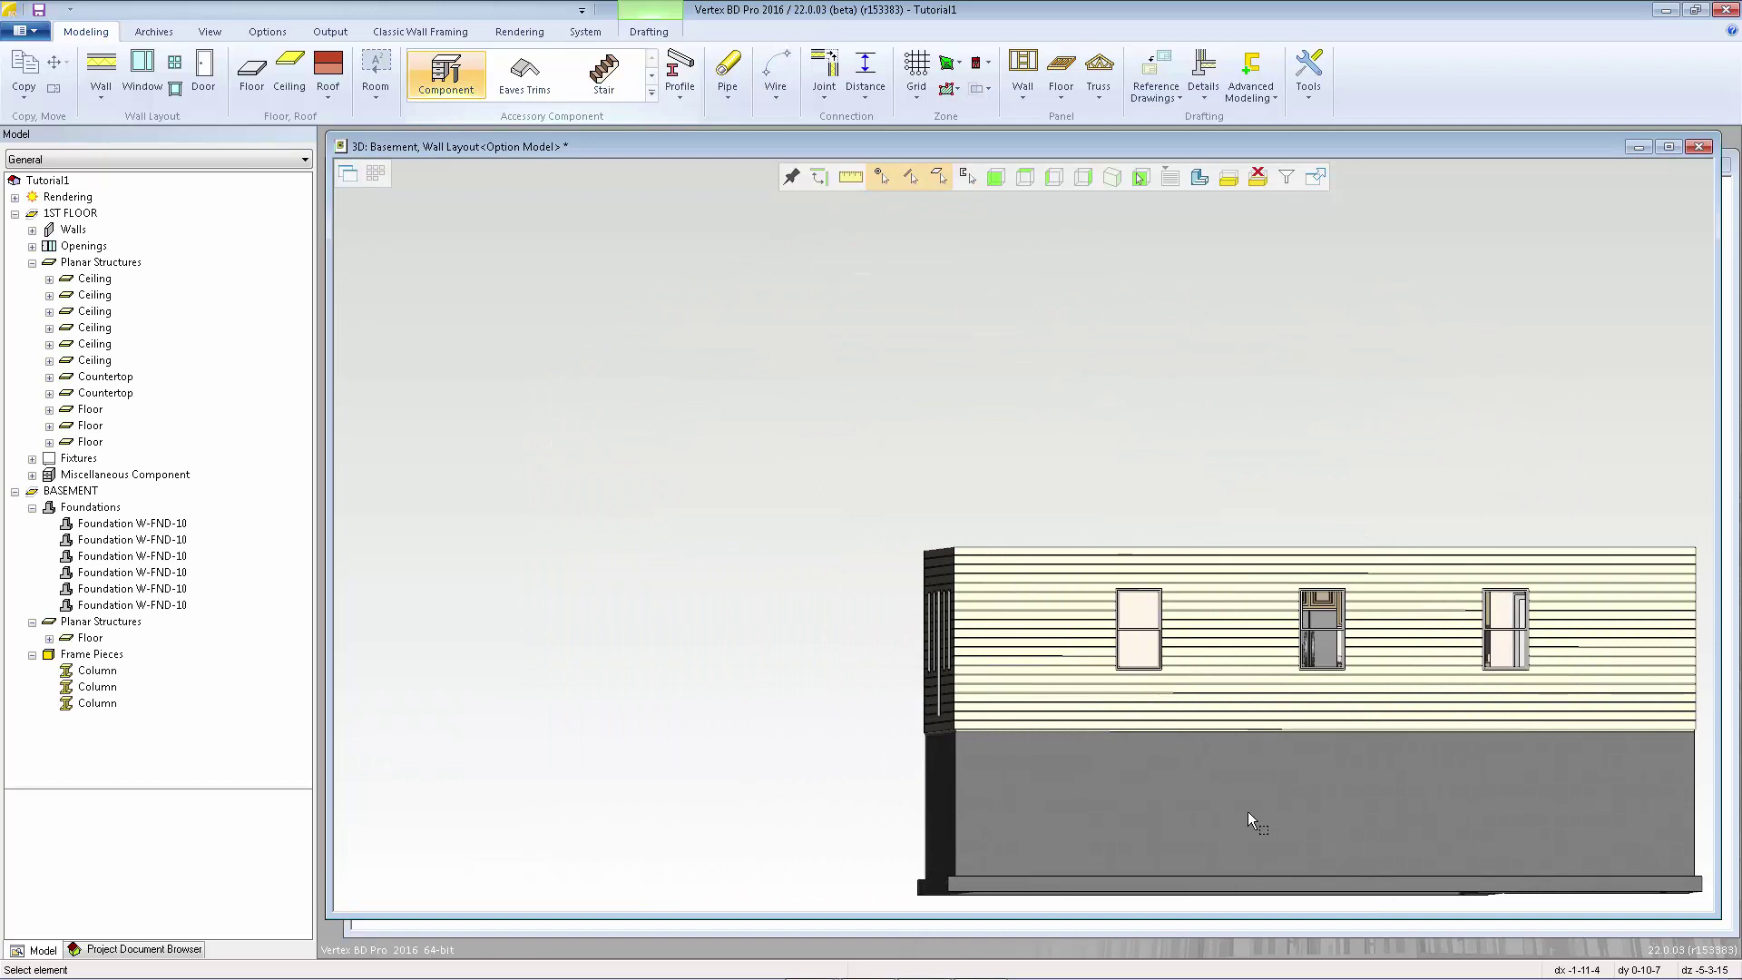
scroll(1248, 811, "up", 5)
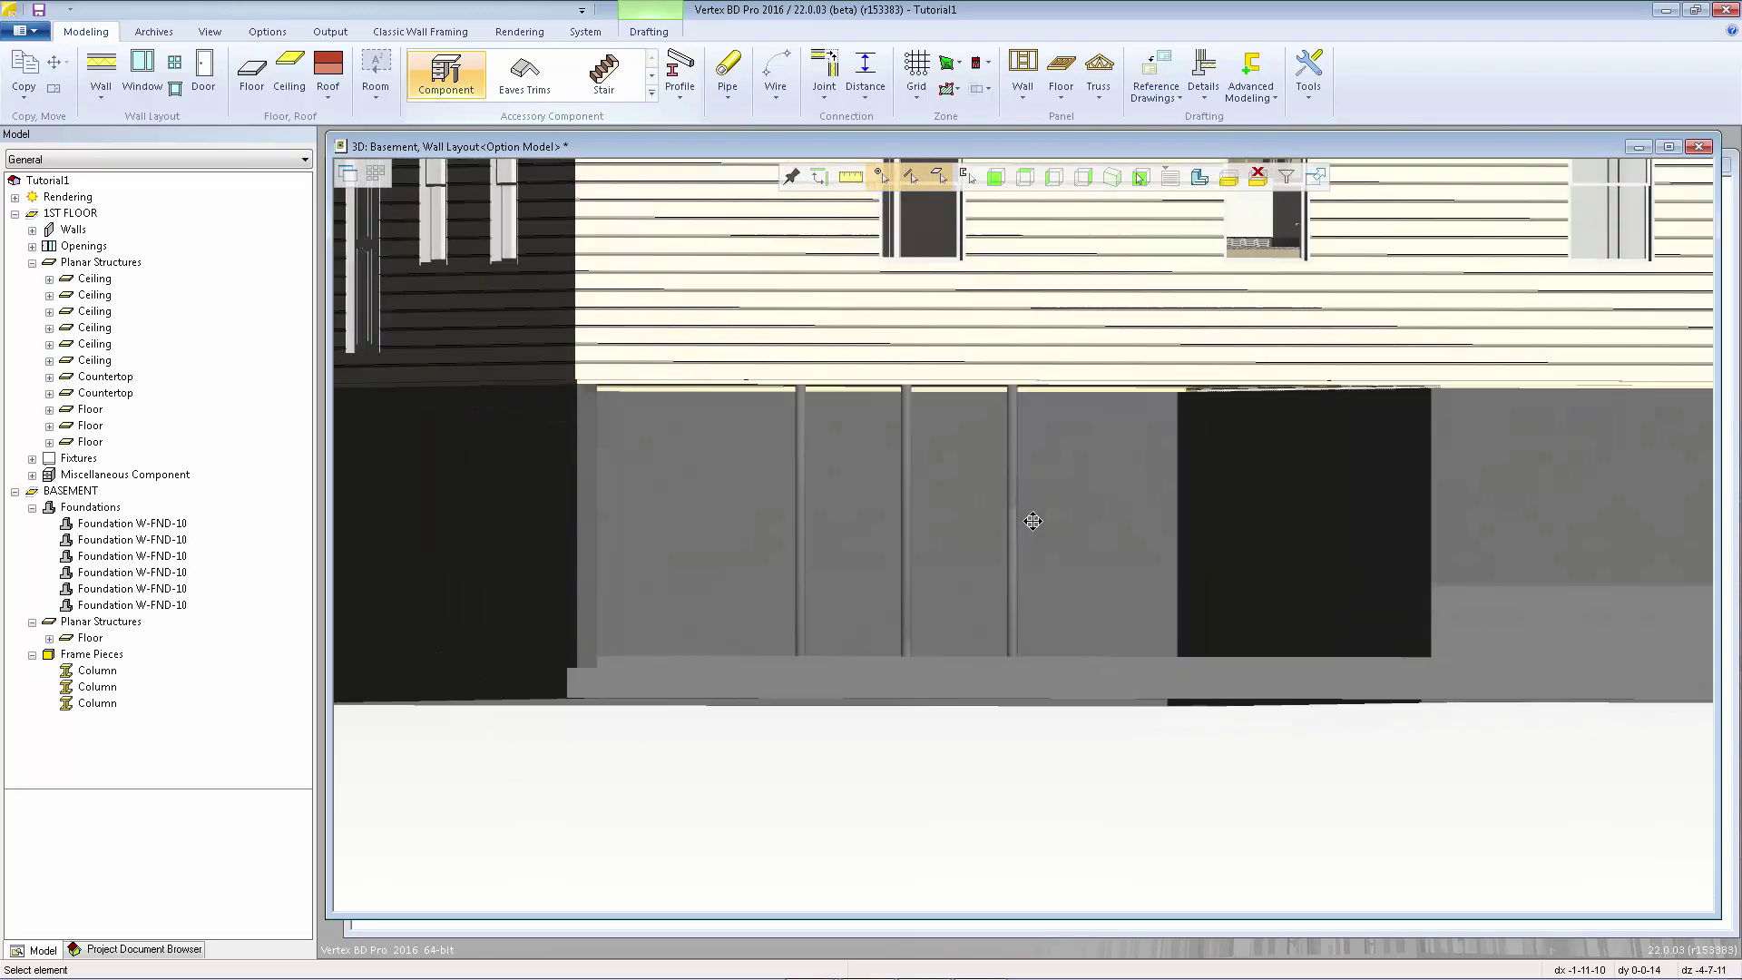